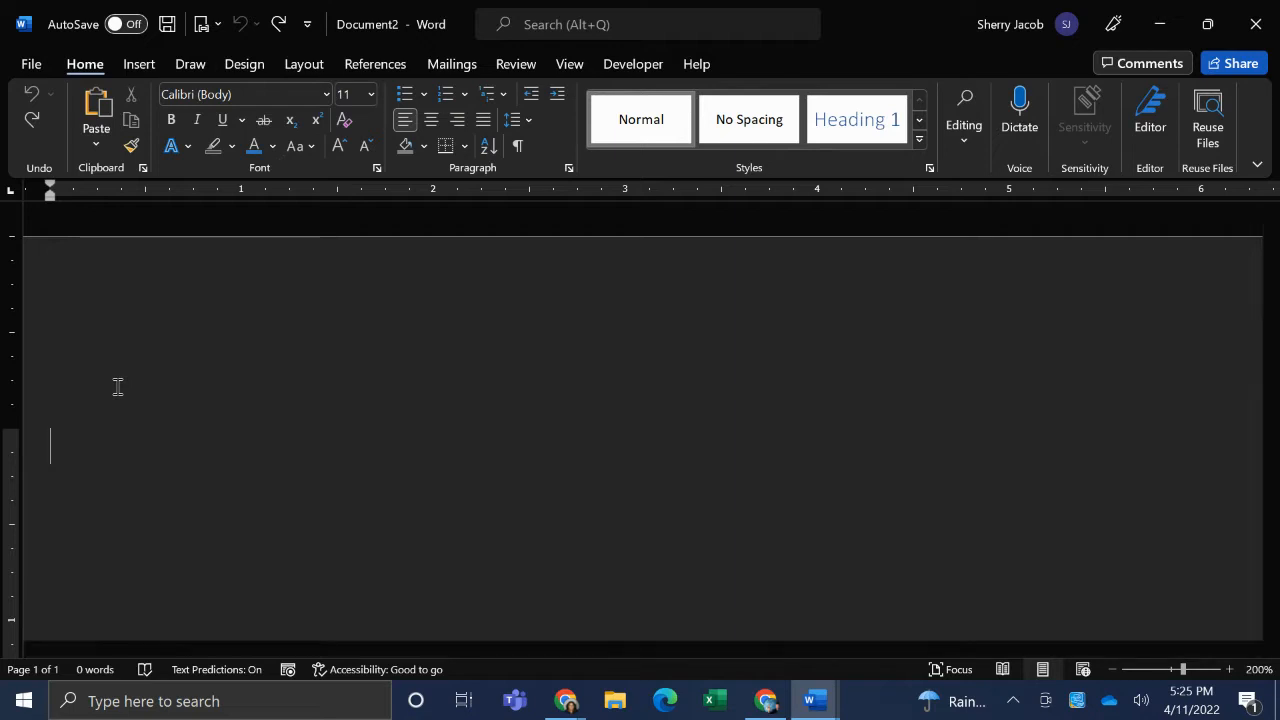
# - Insert a table with four columns and six rows at the start of the blank document
pyautogui.click(140, 63)
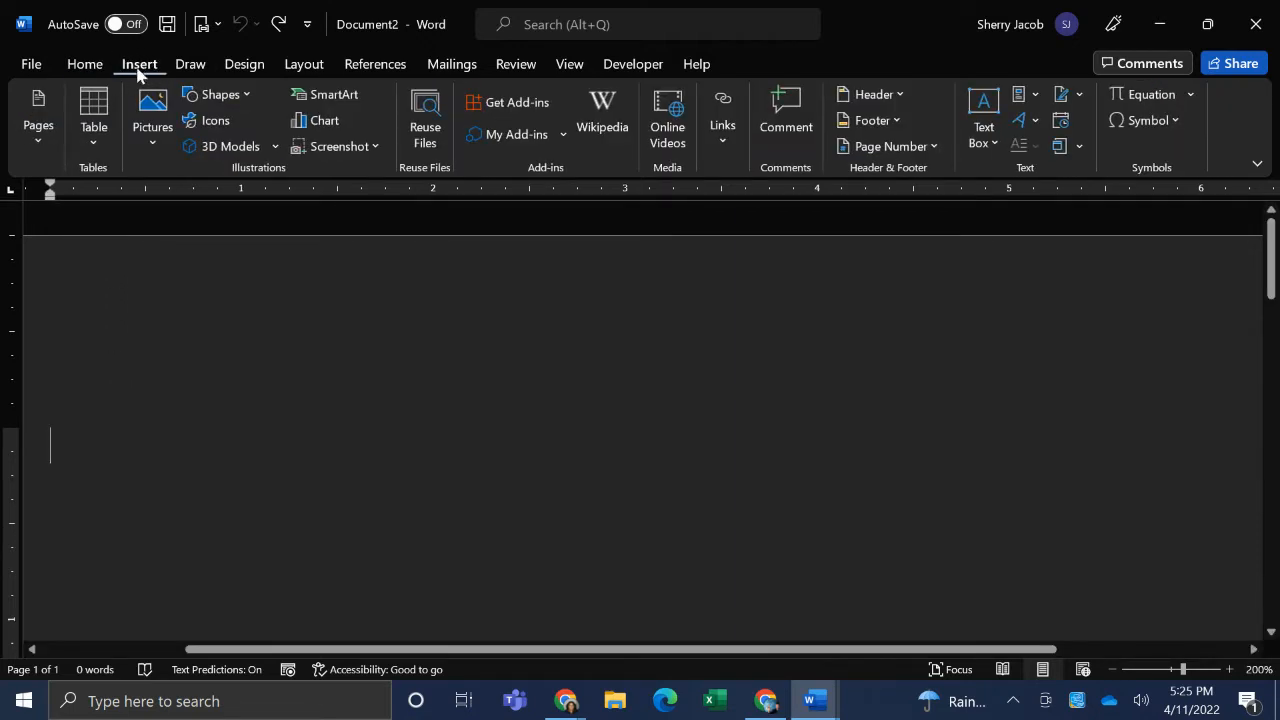
pyautogui.click(92, 150)
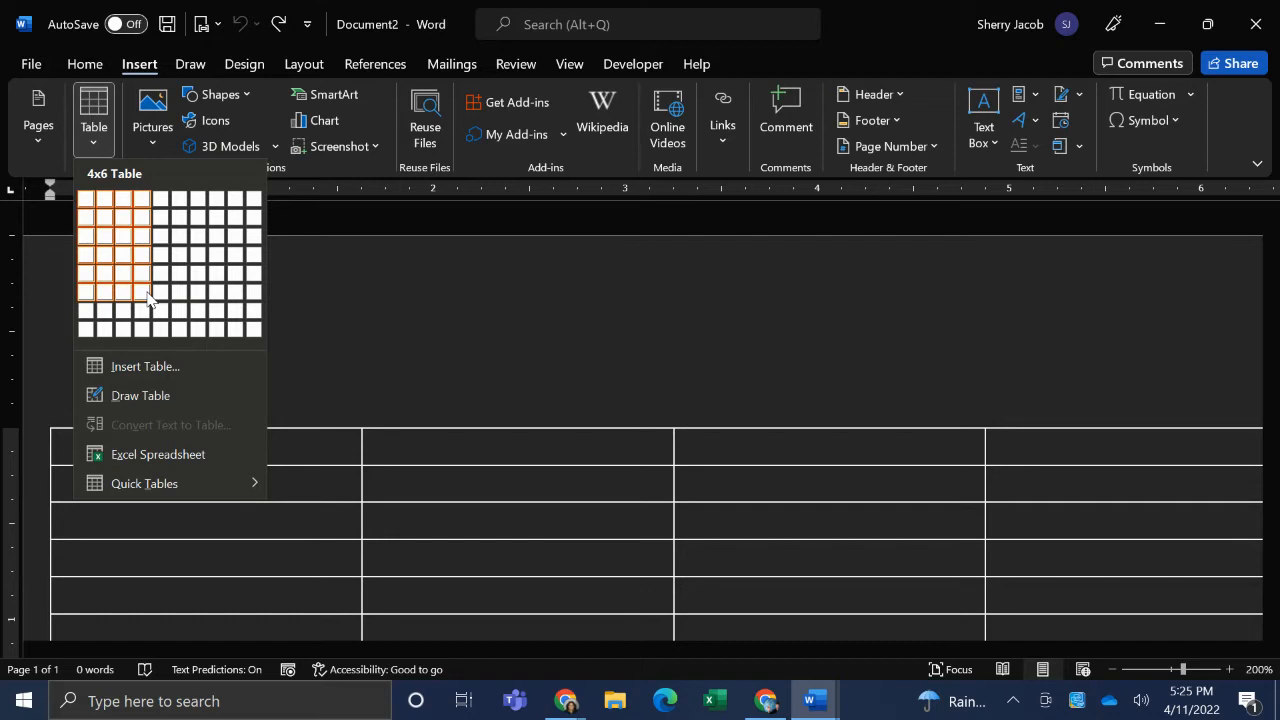
pyautogui.click(147, 297)
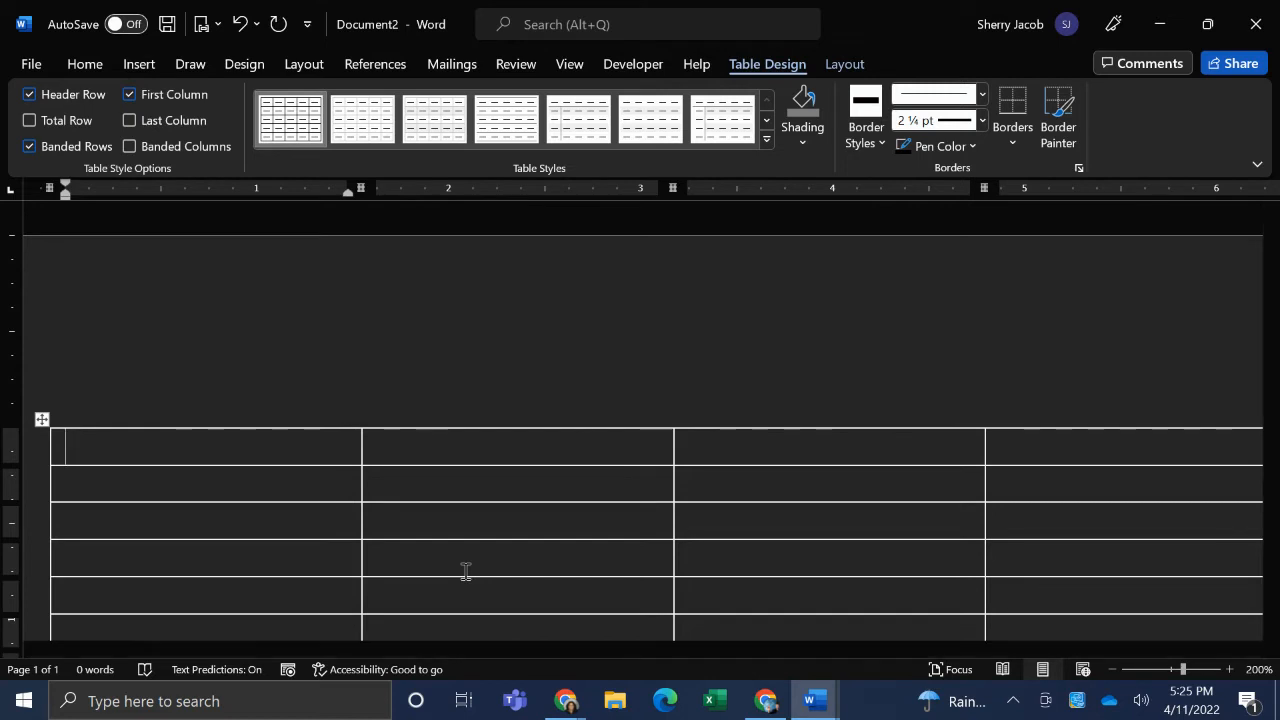
# - Fill the table's header row with 1st Qtr, 2nd Qtr, 3rd Qtr and 4th Qtr
pyautogui.write('1st')
pyautogui.press('BackSpace')
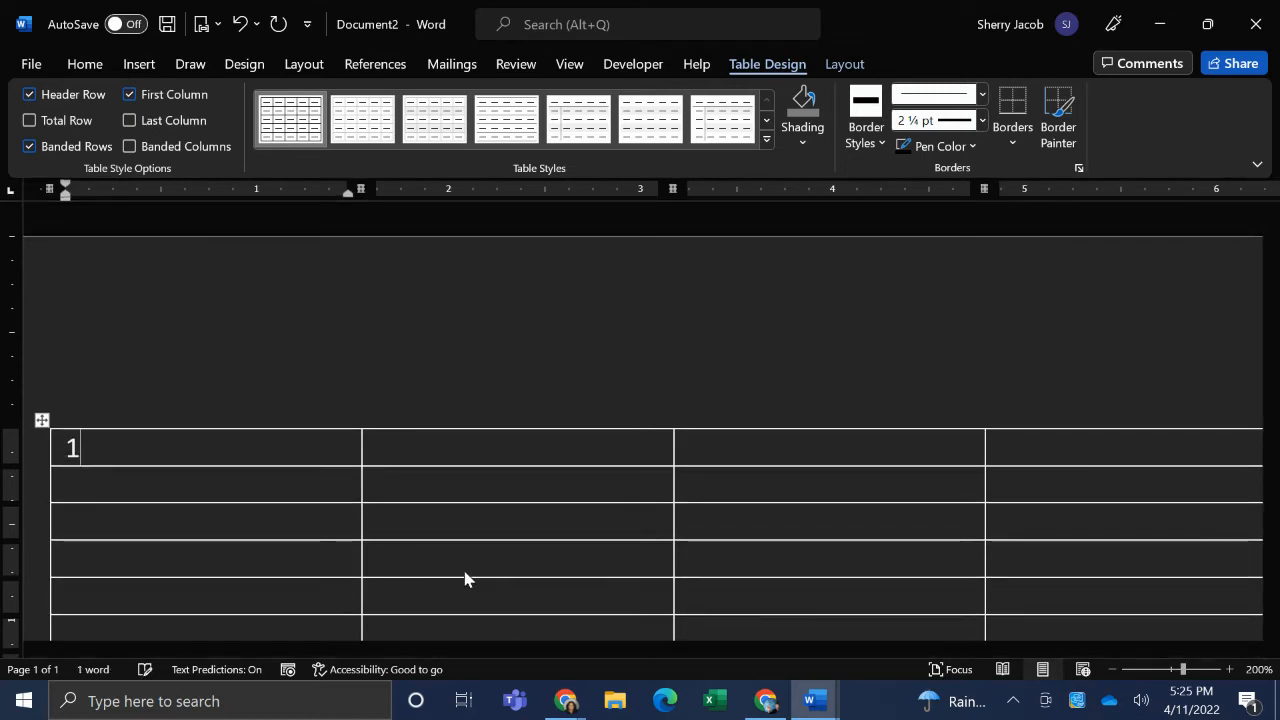
pyautogui.write('st Qtr')
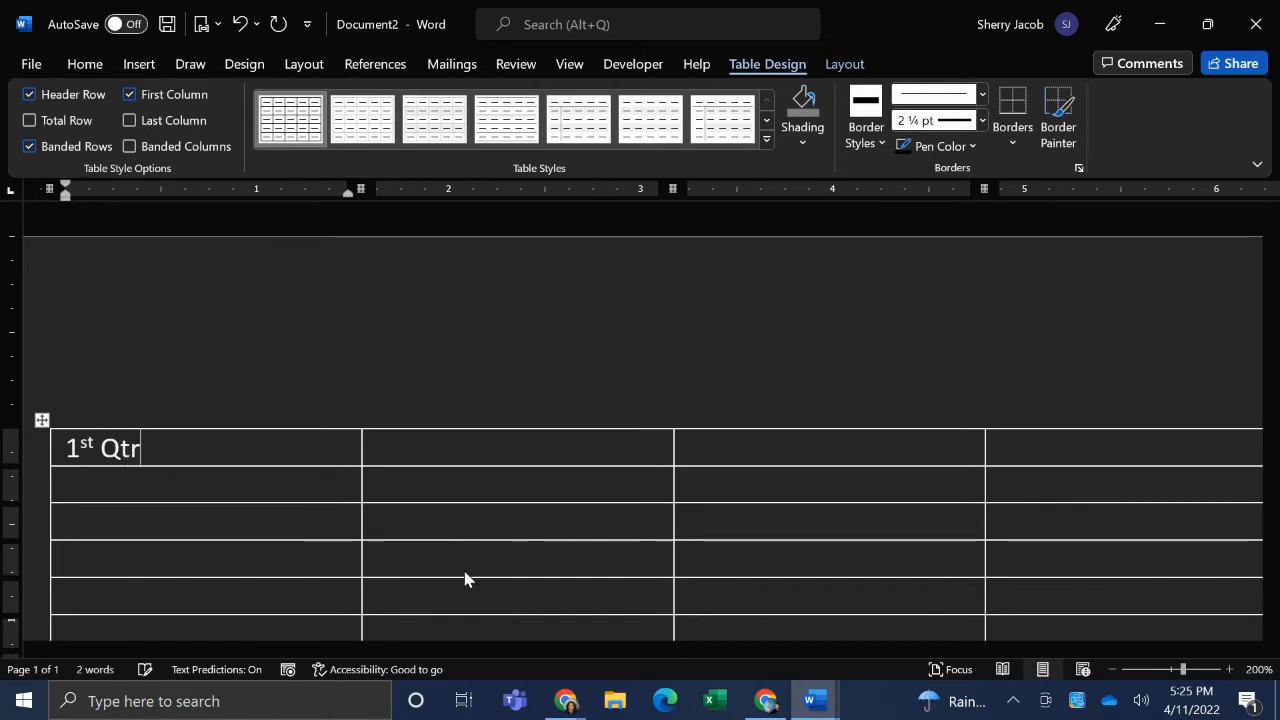
pyautogui.press('Tab')
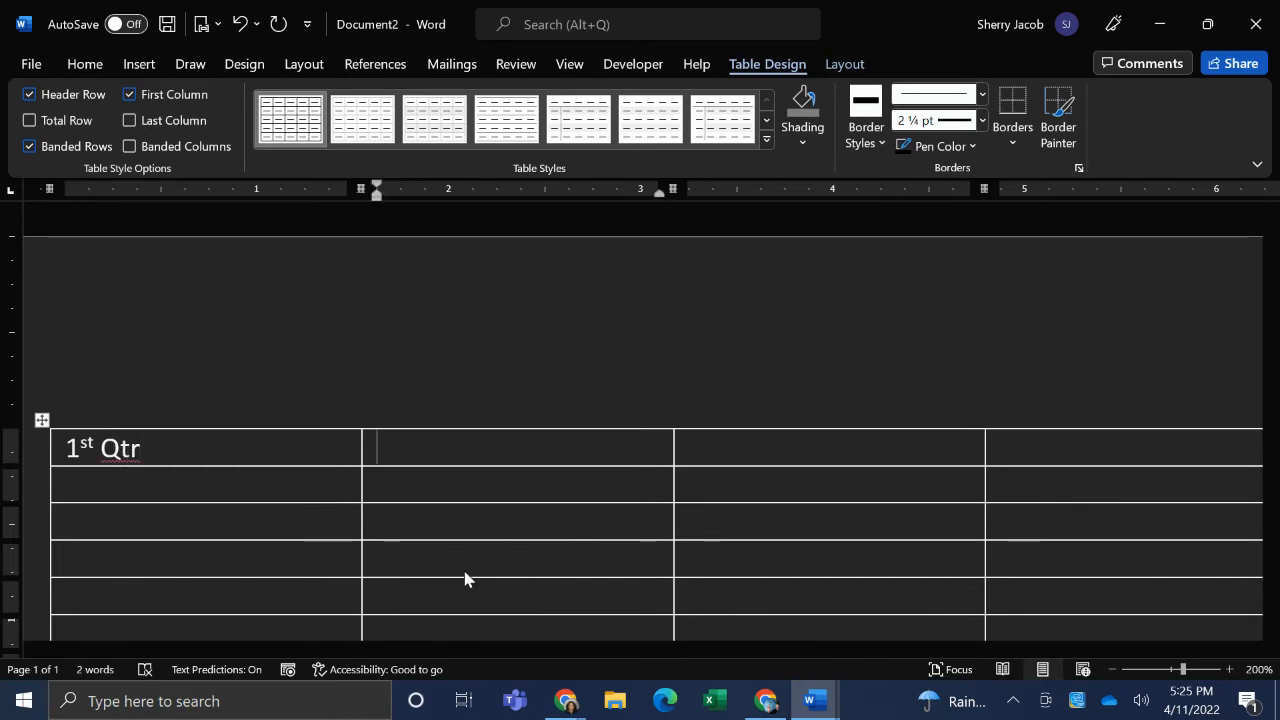
pyautogui.write('2nd')
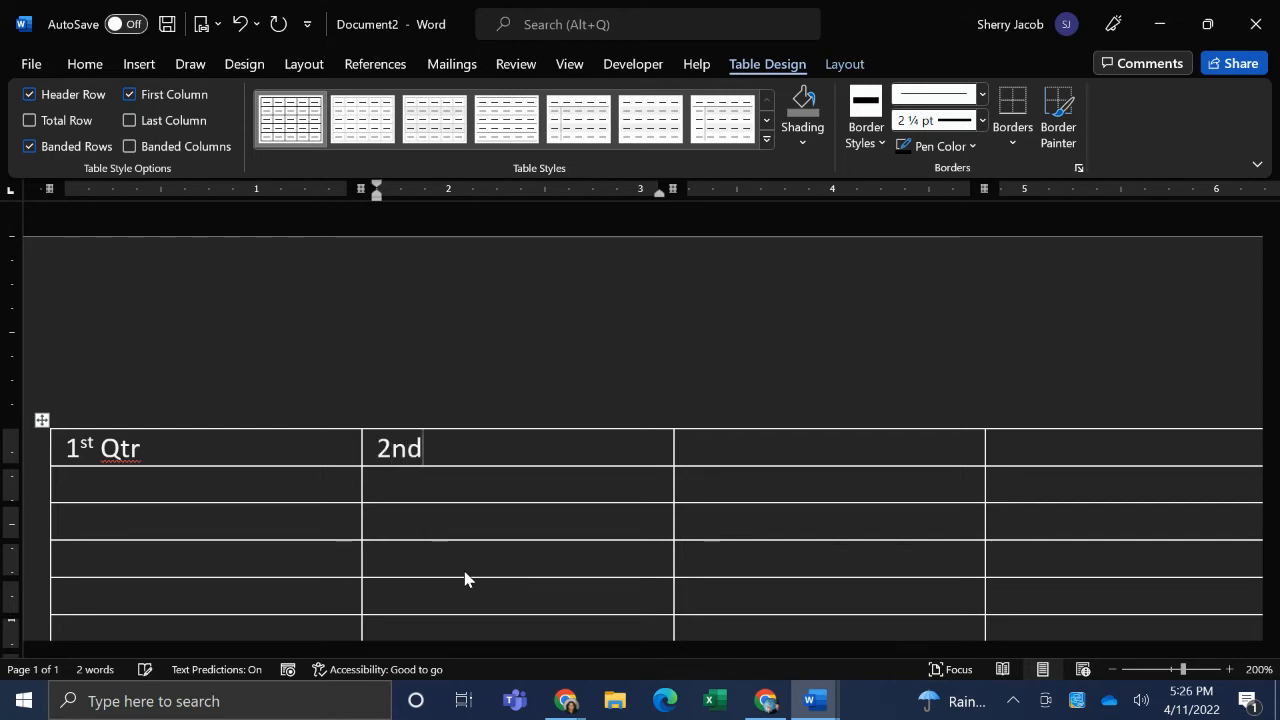
pyautogui.write(' Qtr')
pyautogui.press('Tab')
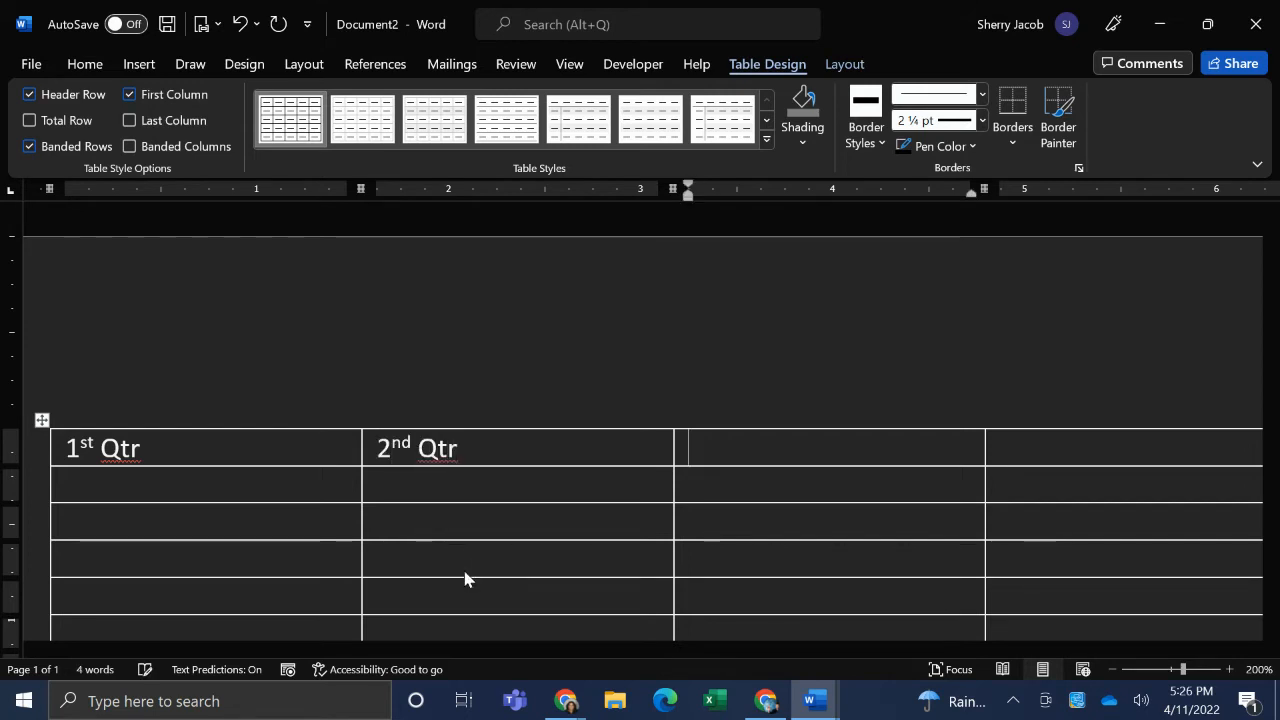
pyautogui.write('3rd Qtr')
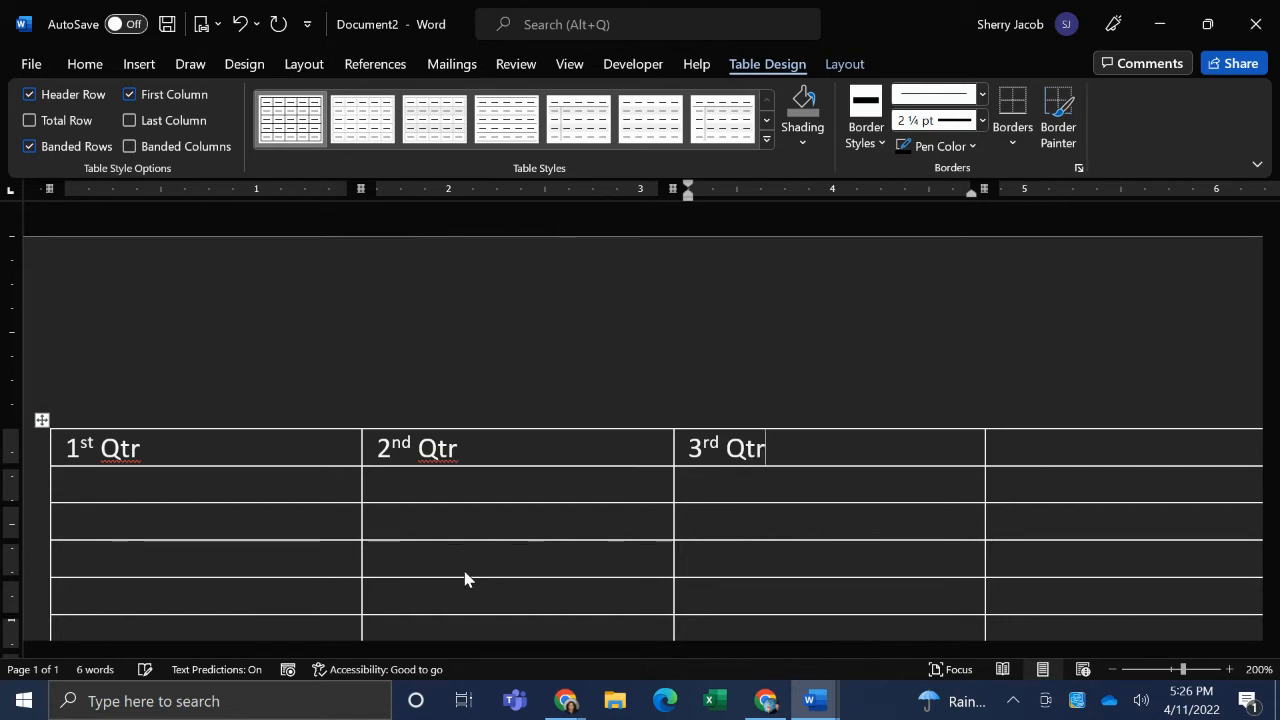
pyautogui.press('Tab')
pyautogui.write('4th ')
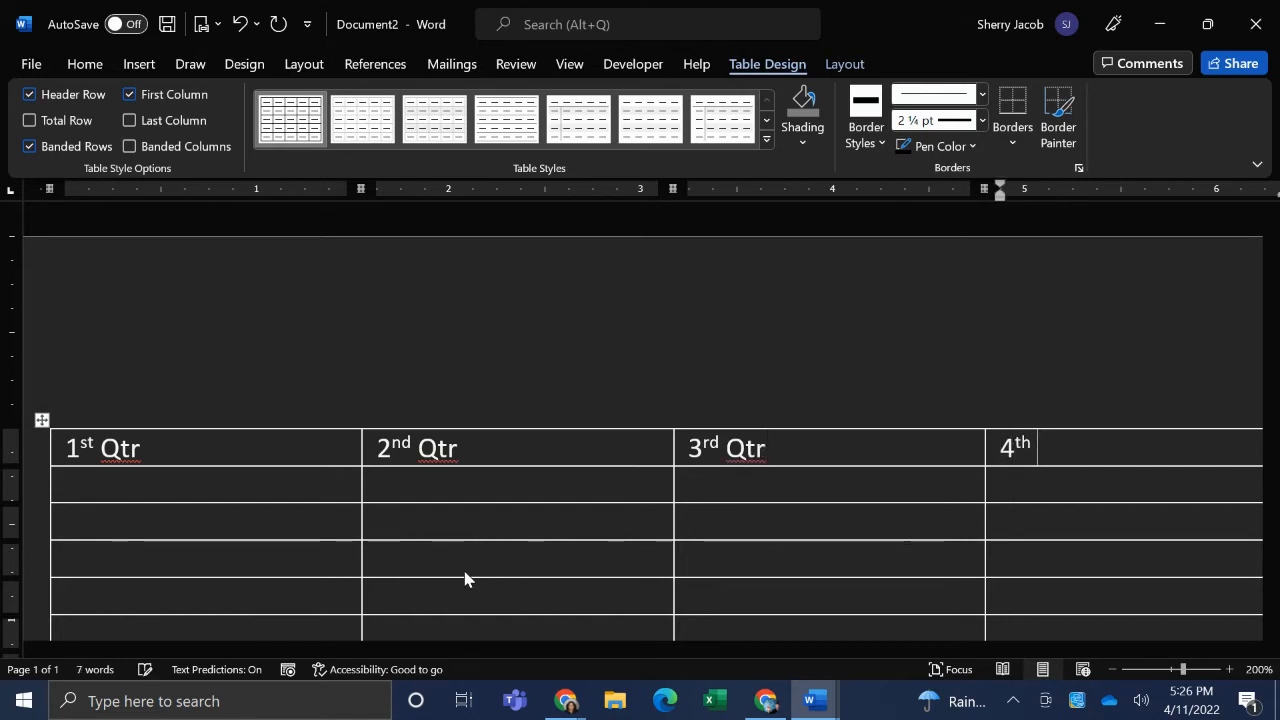
pyautogui.write('Qtr')
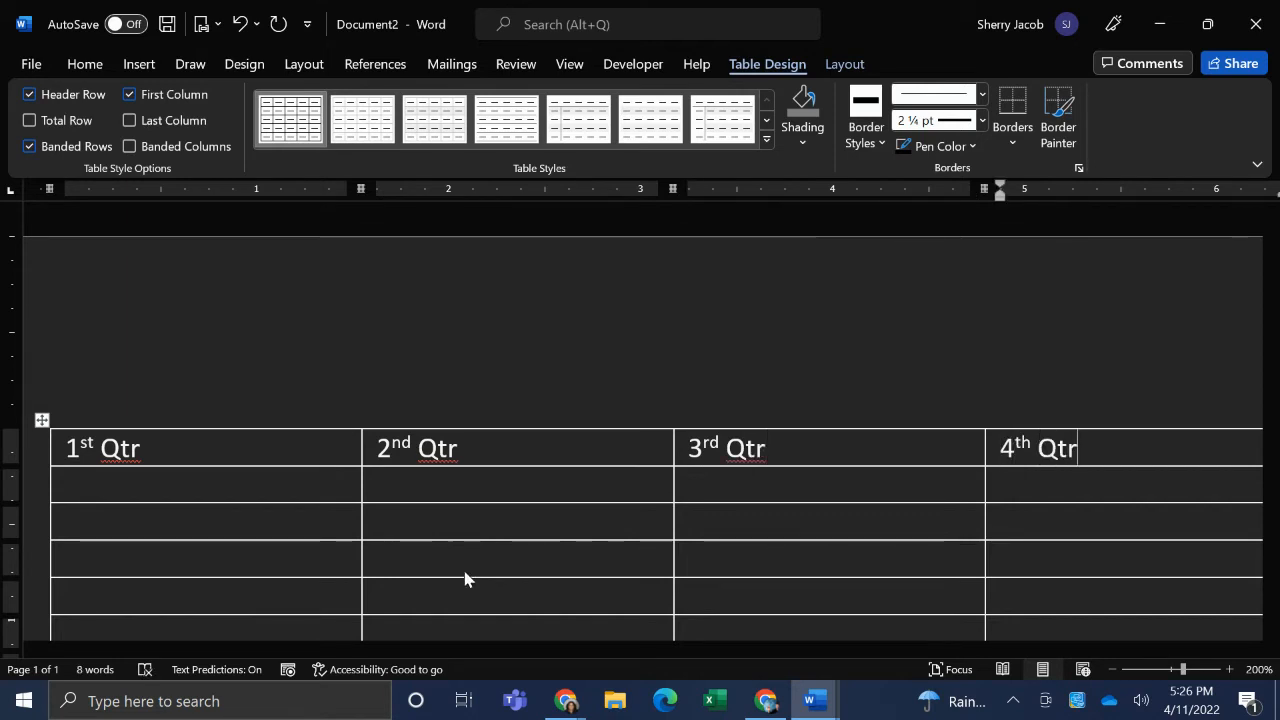
# - Enter 3400 in the second row under 1st Qtr
pyautogui.press('Down')
pyautogui.press('Down')
pyautogui.press('Up')
pyautogui.press('Up')
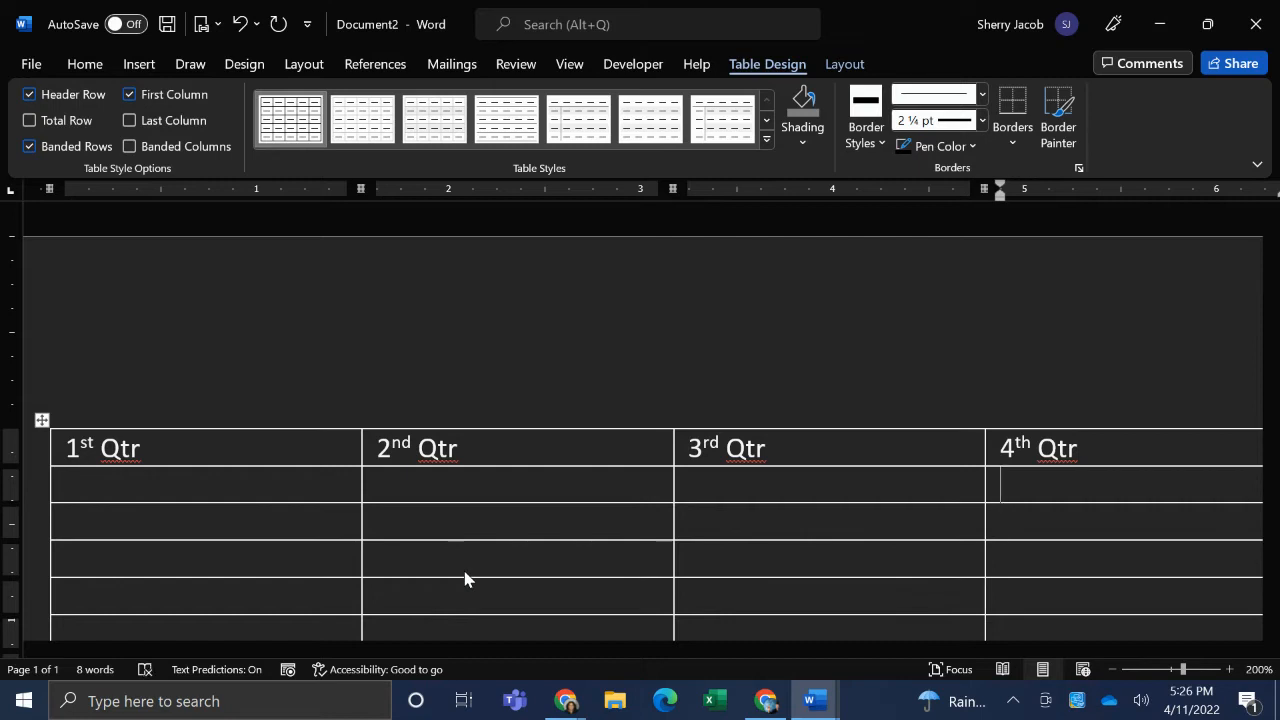
pyautogui.press('Right')
pyautogui.press('Right')
pyautogui.press('Right')
pyautogui.press('Right')
pyautogui.press('Right')
pyautogui.press('Right')
pyautogui.press('Right')
pyautogui.press('Right')
pyautogui.press('Right')
pyautogui.write('34000')
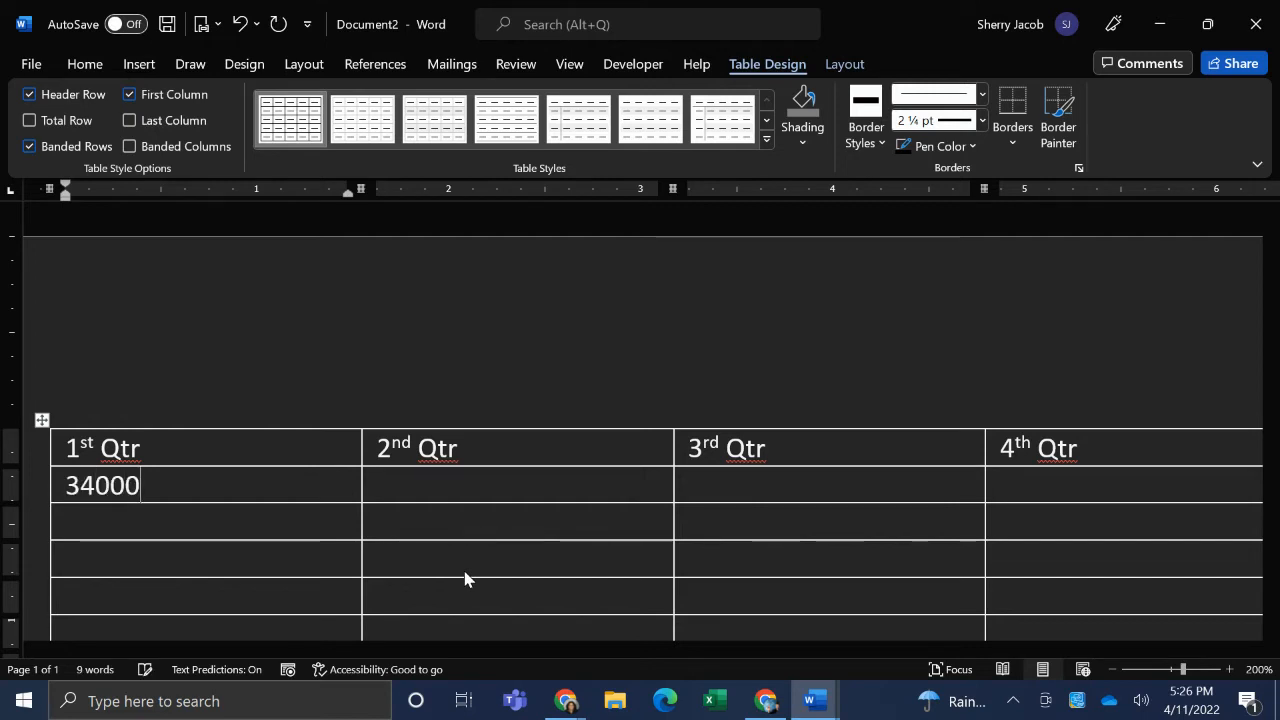
pyautogui.press('BackSpace')
pyautogui.press('Tab')
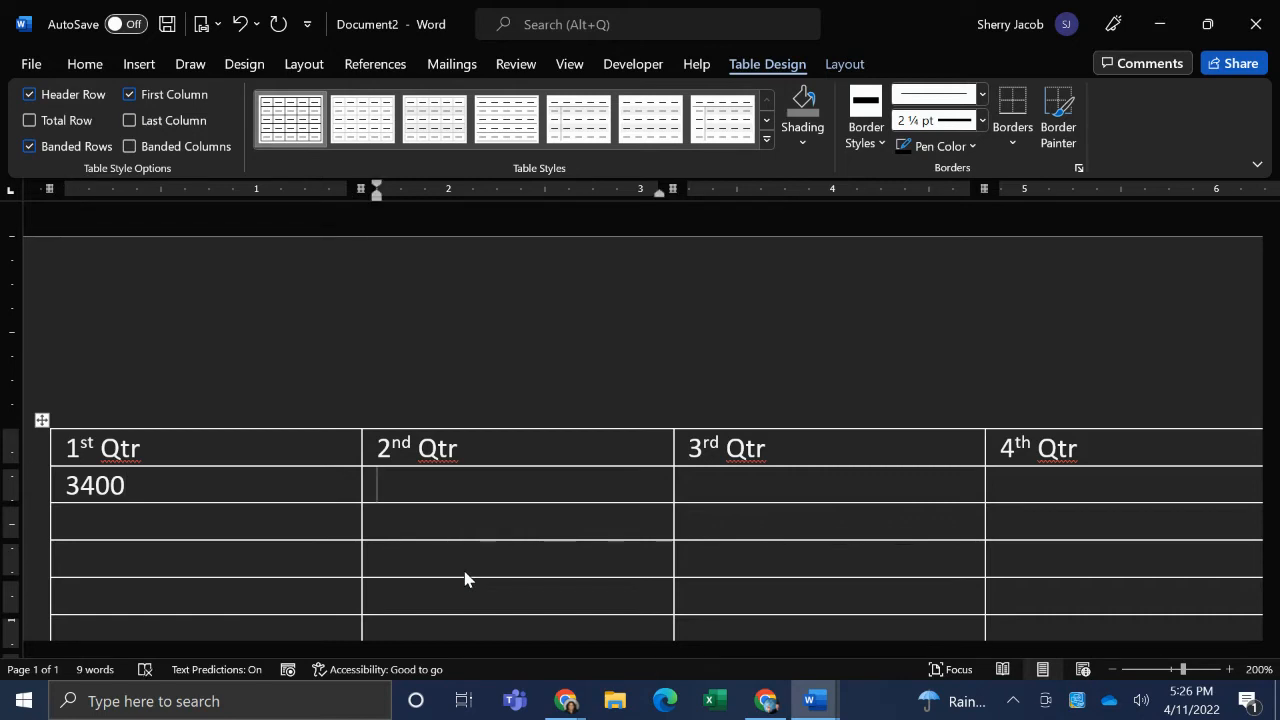
# - Complete the second row with 460 under 2nd Qtr, 890 under 3rd Qtr and 1100 under 4th Qtr
pyautogui.write('4')
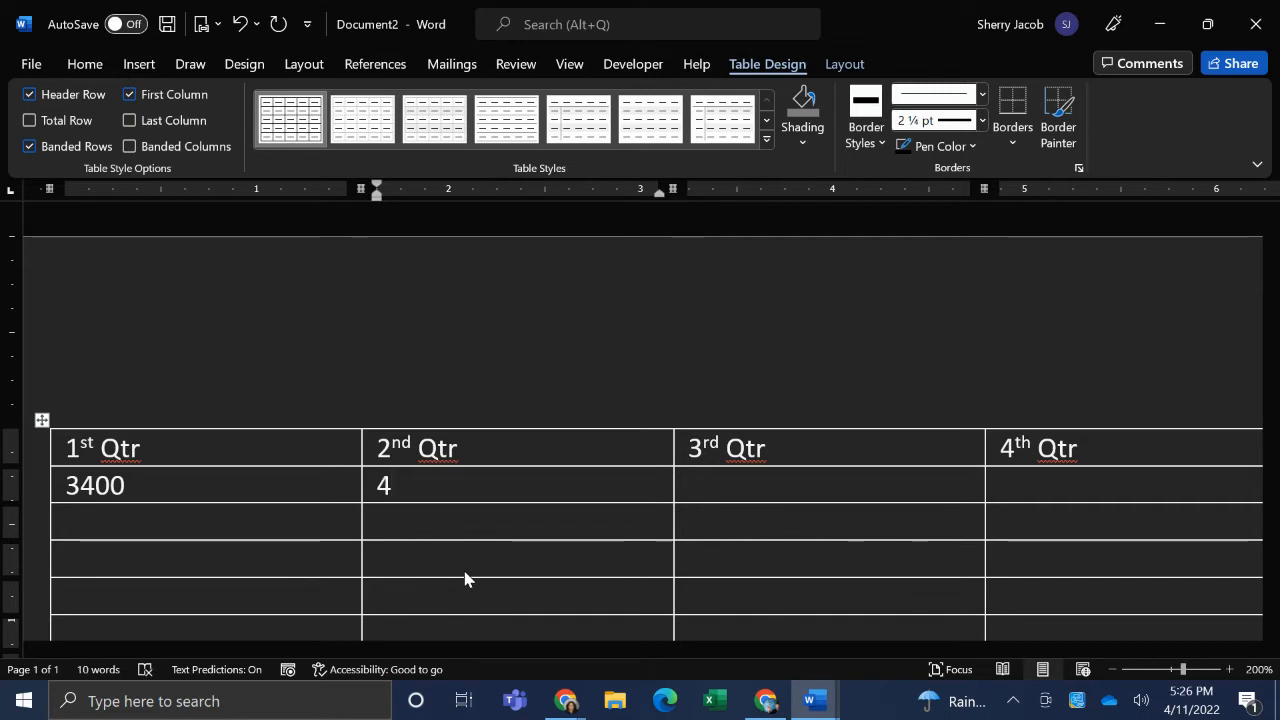
pyautogui.write('60')
pyautogui.press('Tab')
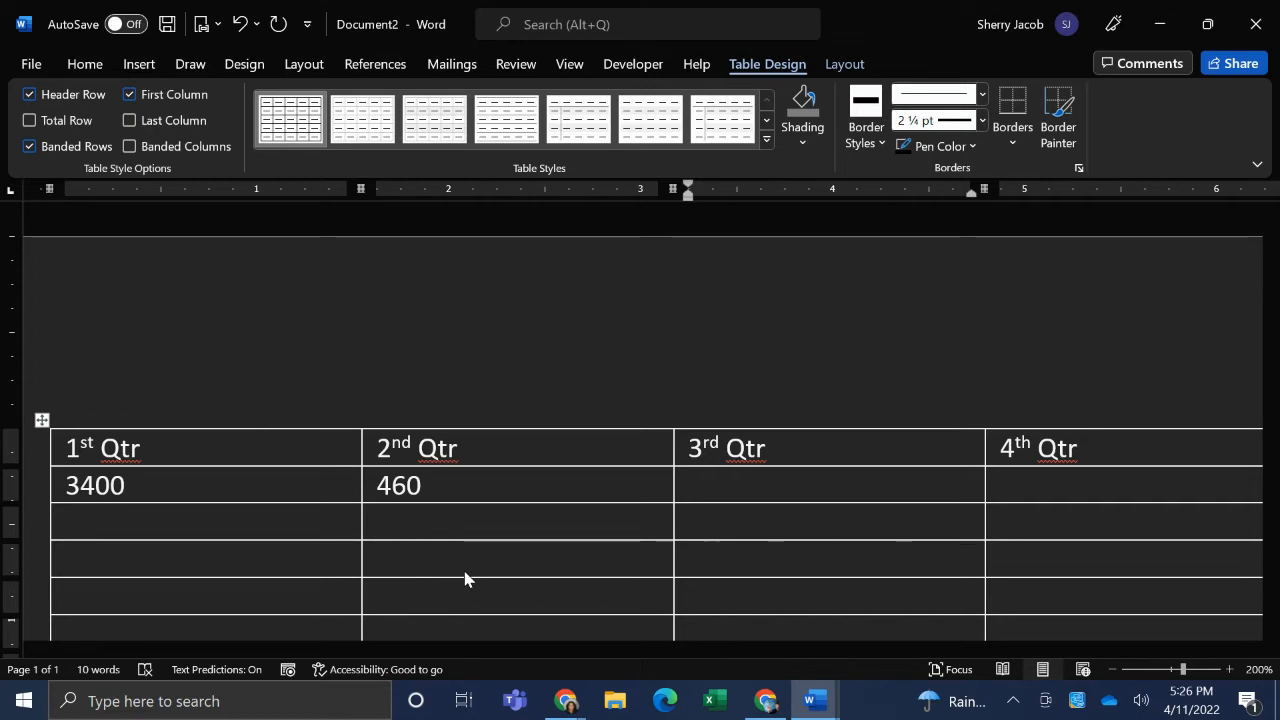
pyautogui.write('890')
pyautogui.press('Tab')
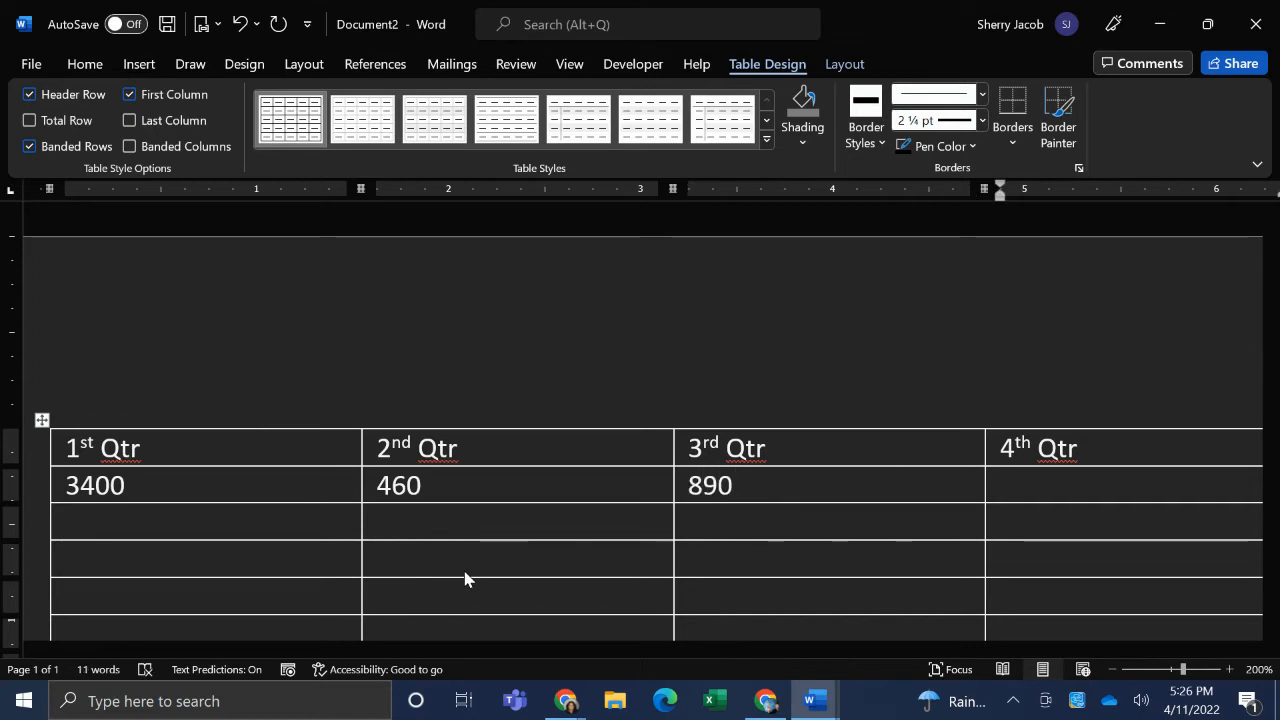
pyautogui.write('1100')
pyautogui.press('Tab')
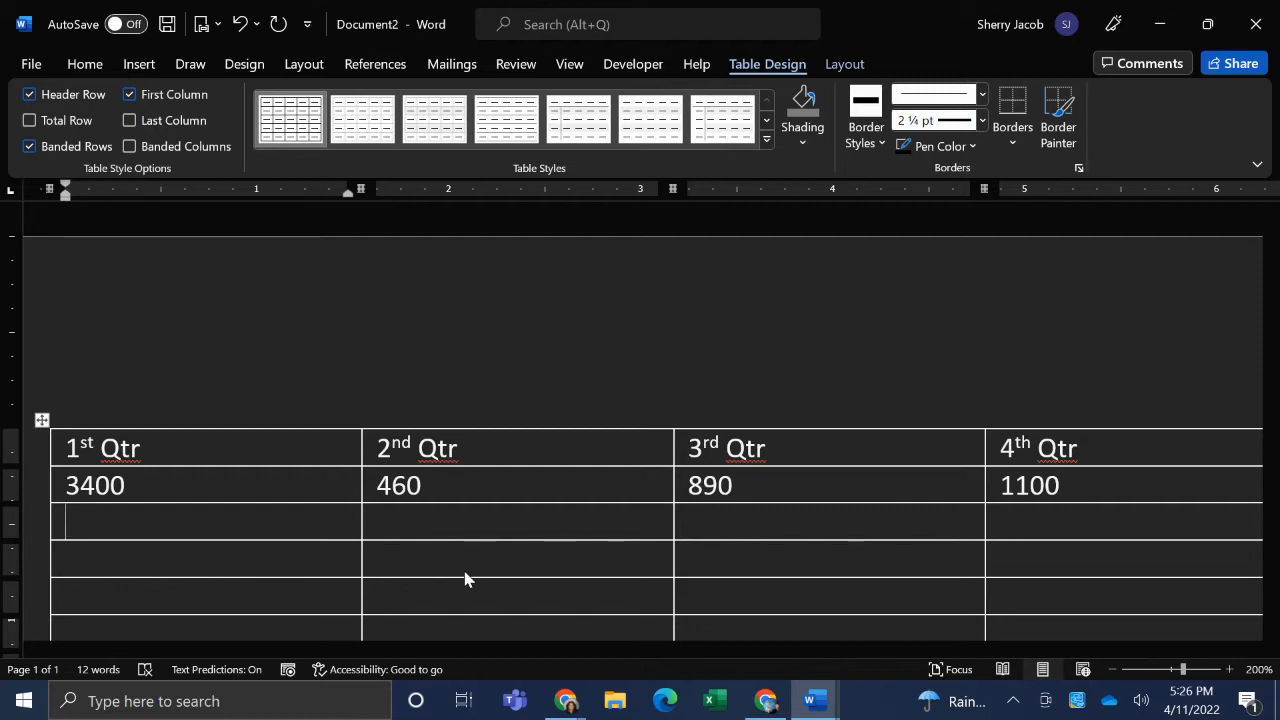
# - Fill the third table row with 6789, 76899, 4556 and 12344 across the four quarter columns
pyautogui.write('6789')
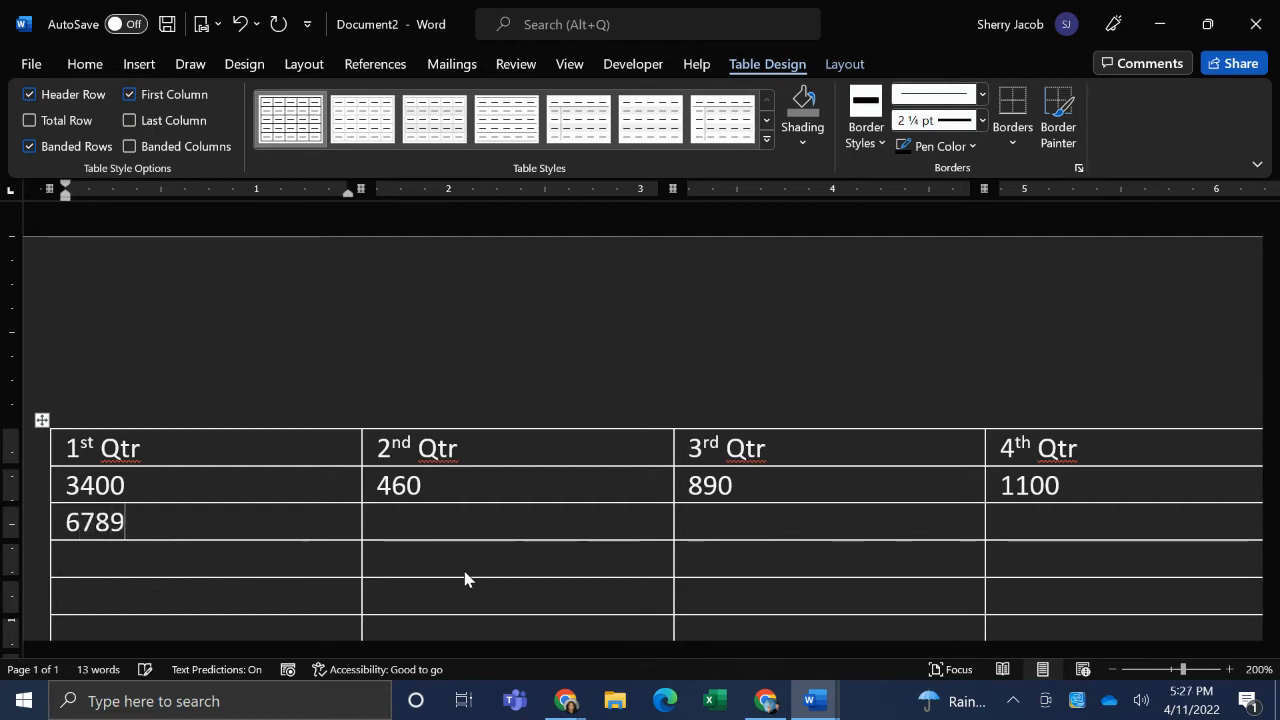
pyautogui.press('Tab')
pyautogui.write('76899')
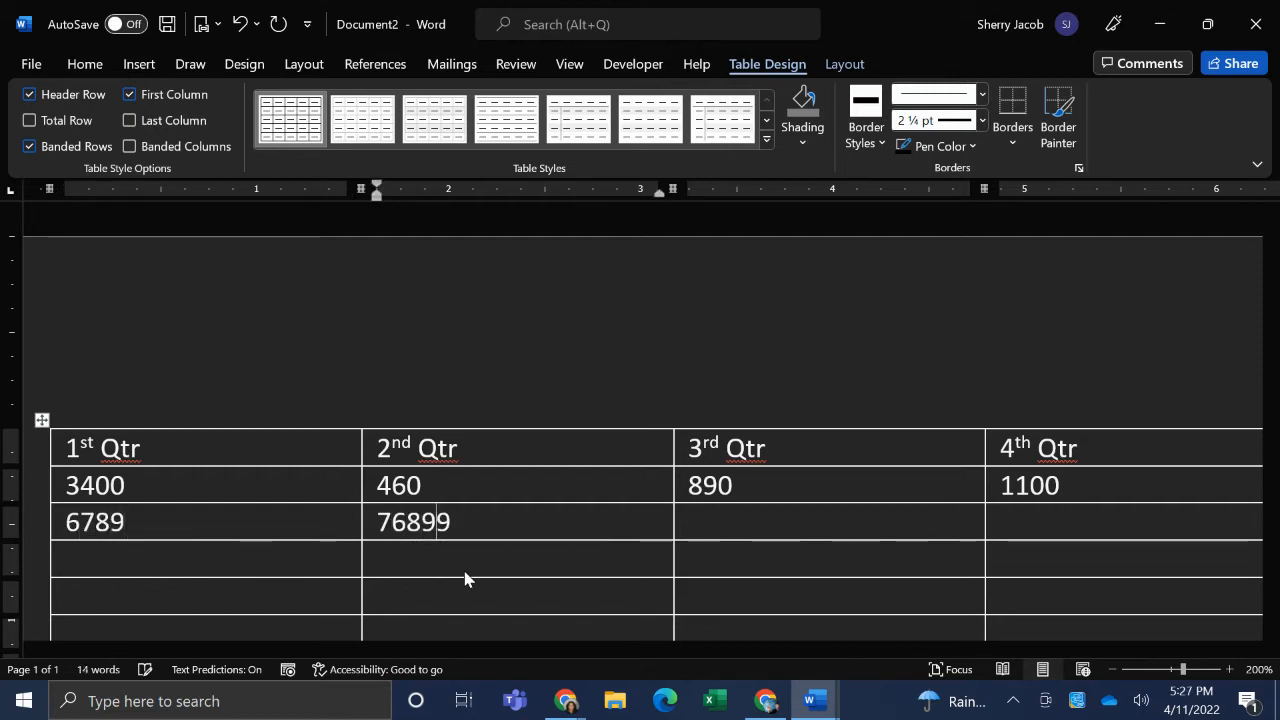
pyautogui.press('Tab')
pyautogui.write('455')
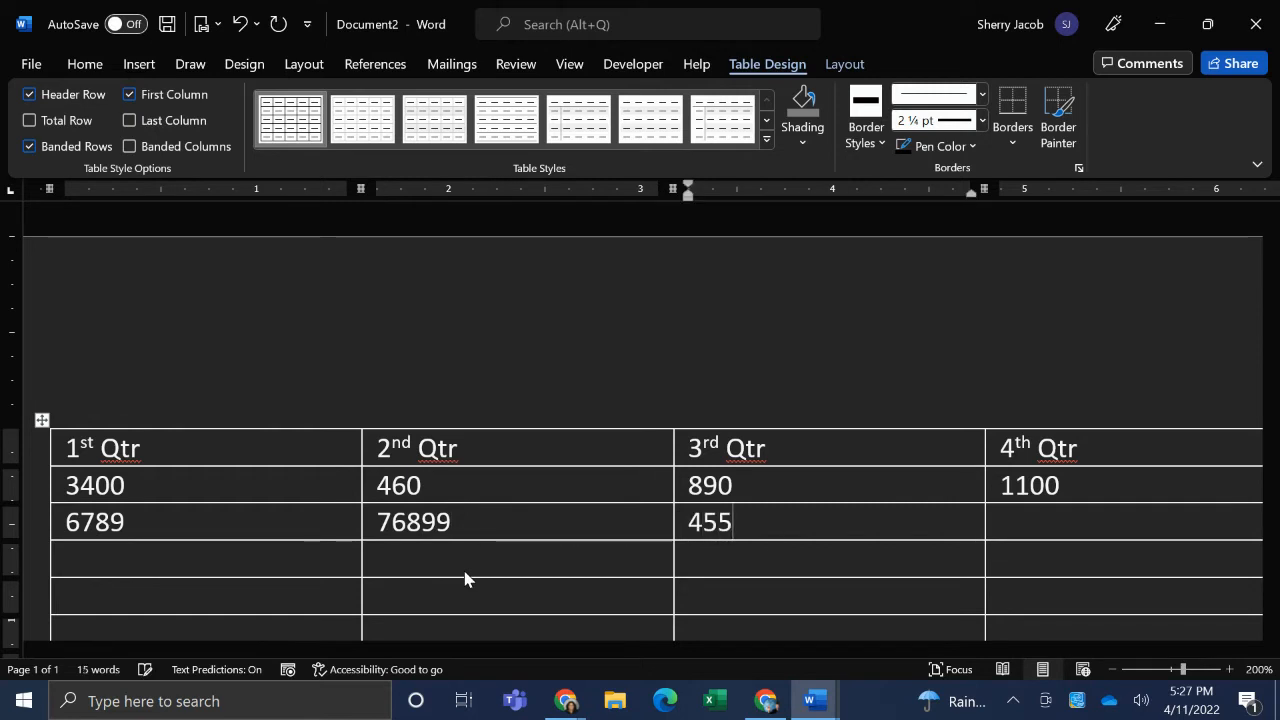
pyautogui.write('6')
pyautogui.press('Tab')
pyautogui.write('123')
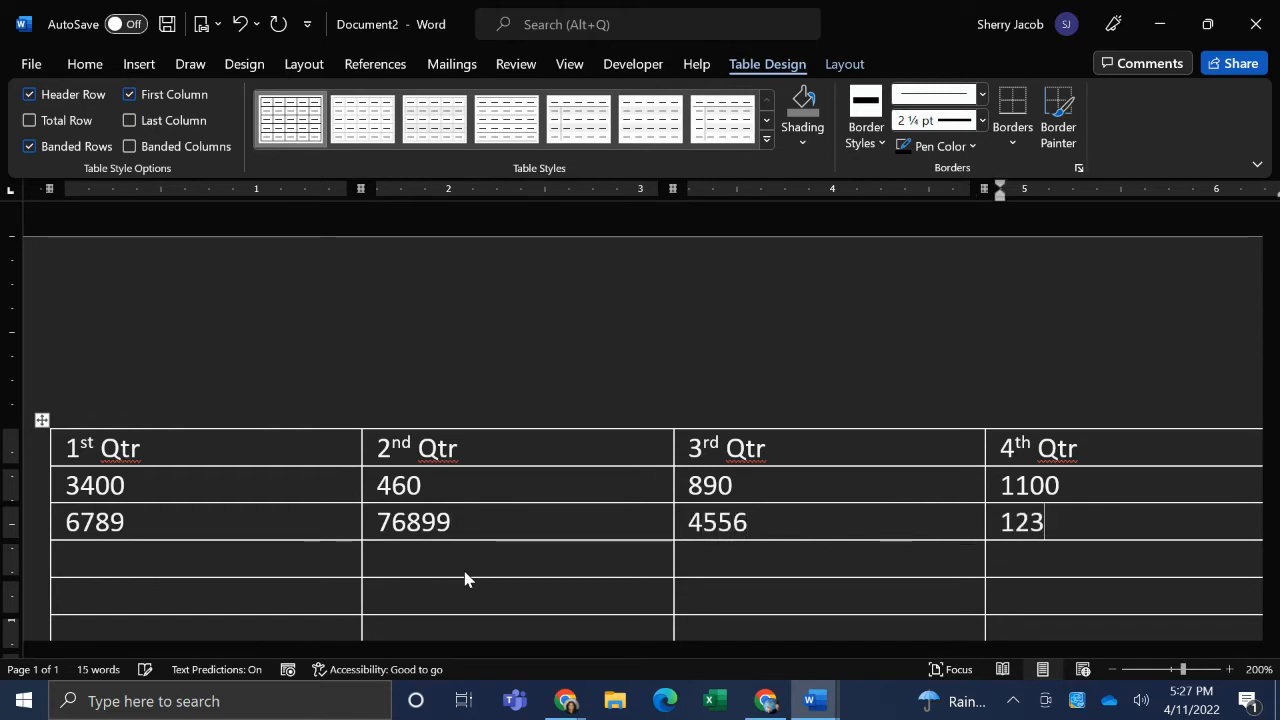
pyautogui.write('44')
pyautogui.press('Tab')
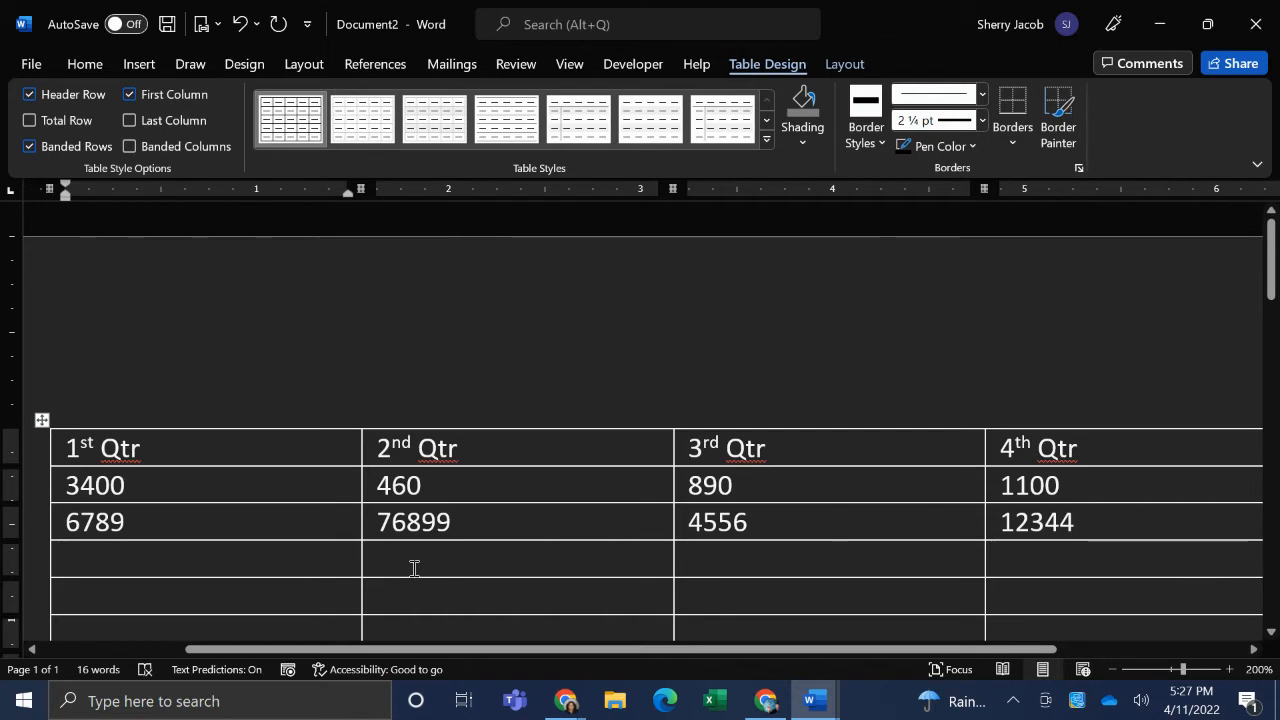
# - Fill the fourth table row with 456, 9876, 98 and 1234 across the four quarter columns
pyautogui.write('456')
pyautogui.press('Tab')
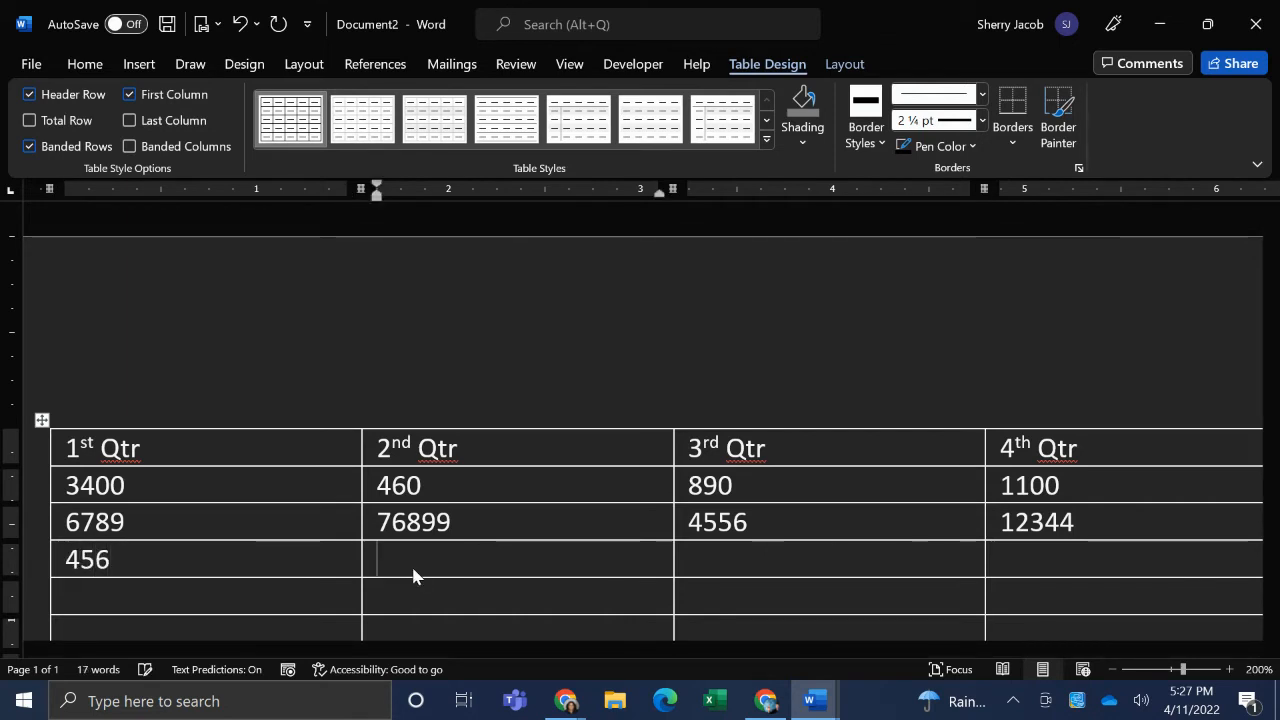
pyautogui.write('9876')
pyautogui.press('Tab')
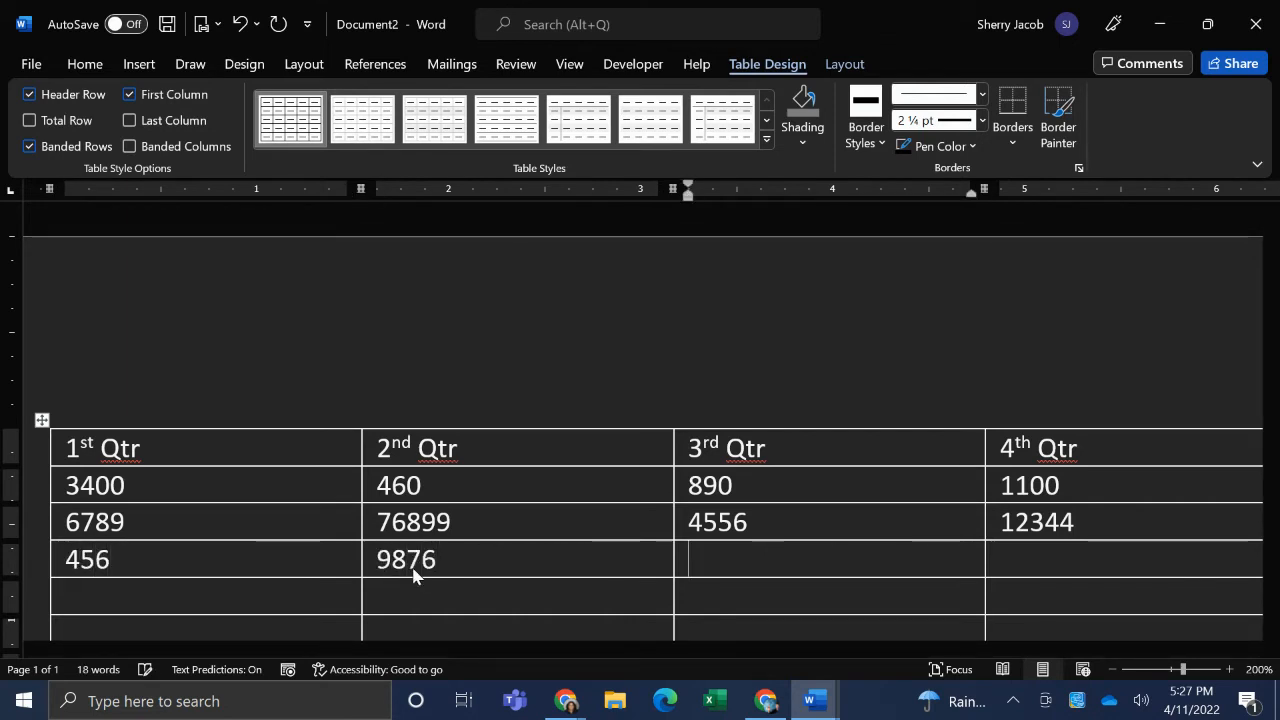
pyautogui.write('98')
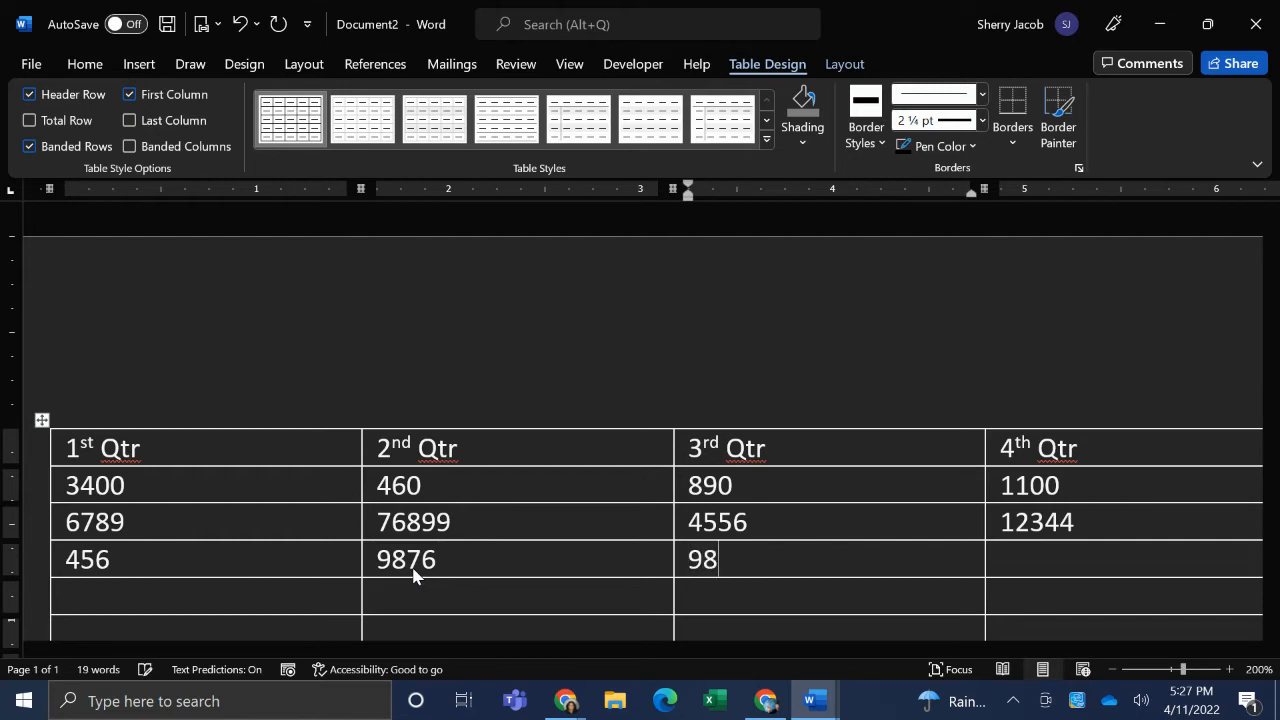
pyautogui.press('Tab')
pyautogui.write('1234')
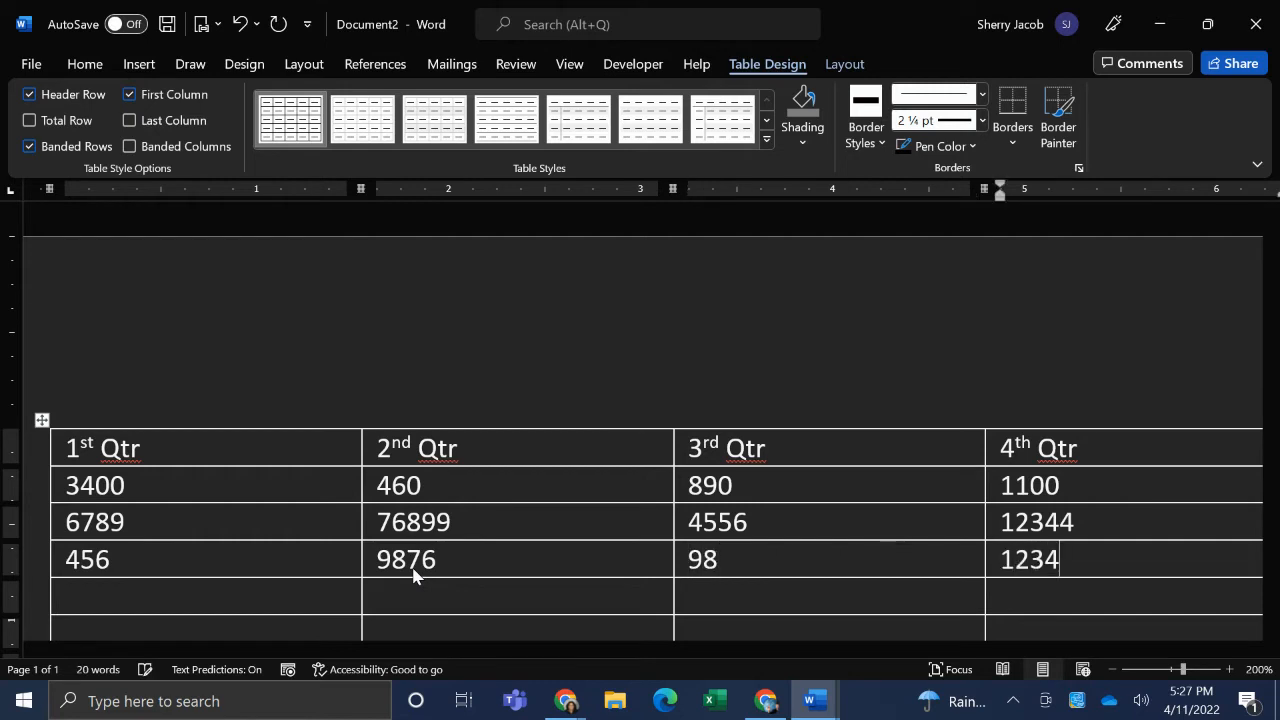
pyautogui.press('Tab')
# - Fill the fifth table row with 222, 221, 109 and 470 across the four quarter columns
pyautogui.write('222')
pyautogui.press('Tab')
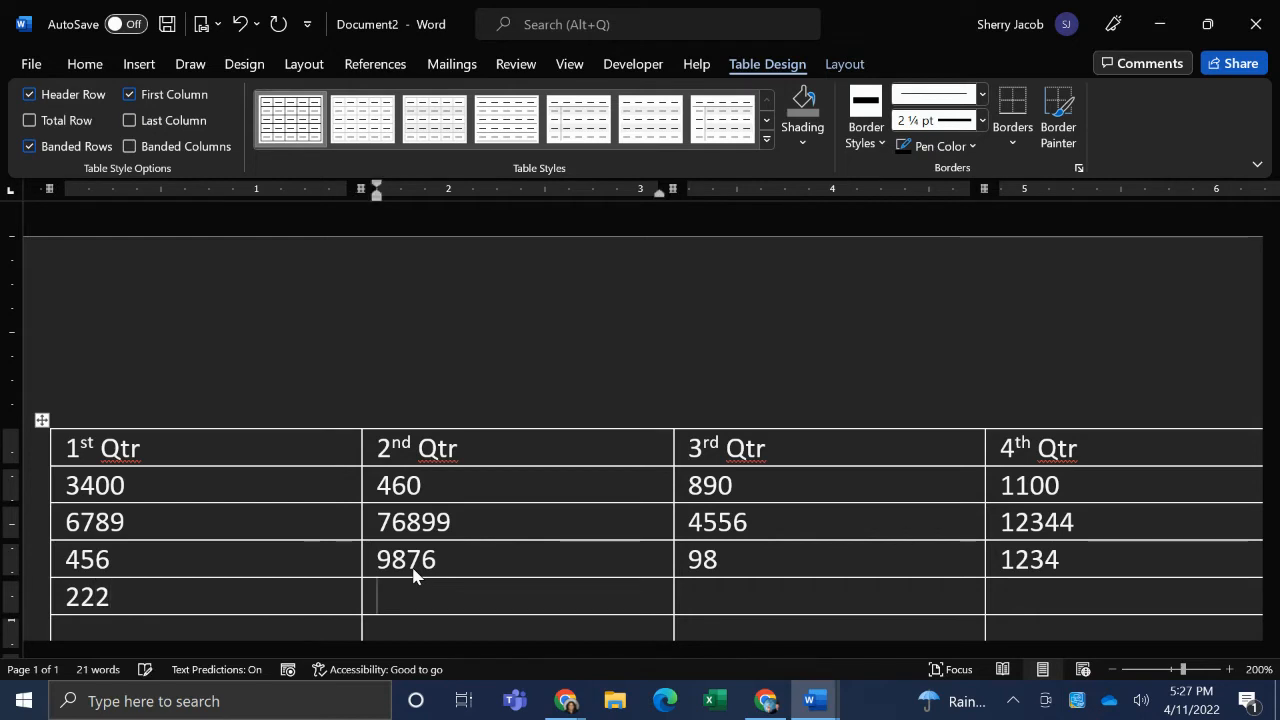
pyautogui.write('221')
pyautogui.press('Tab')
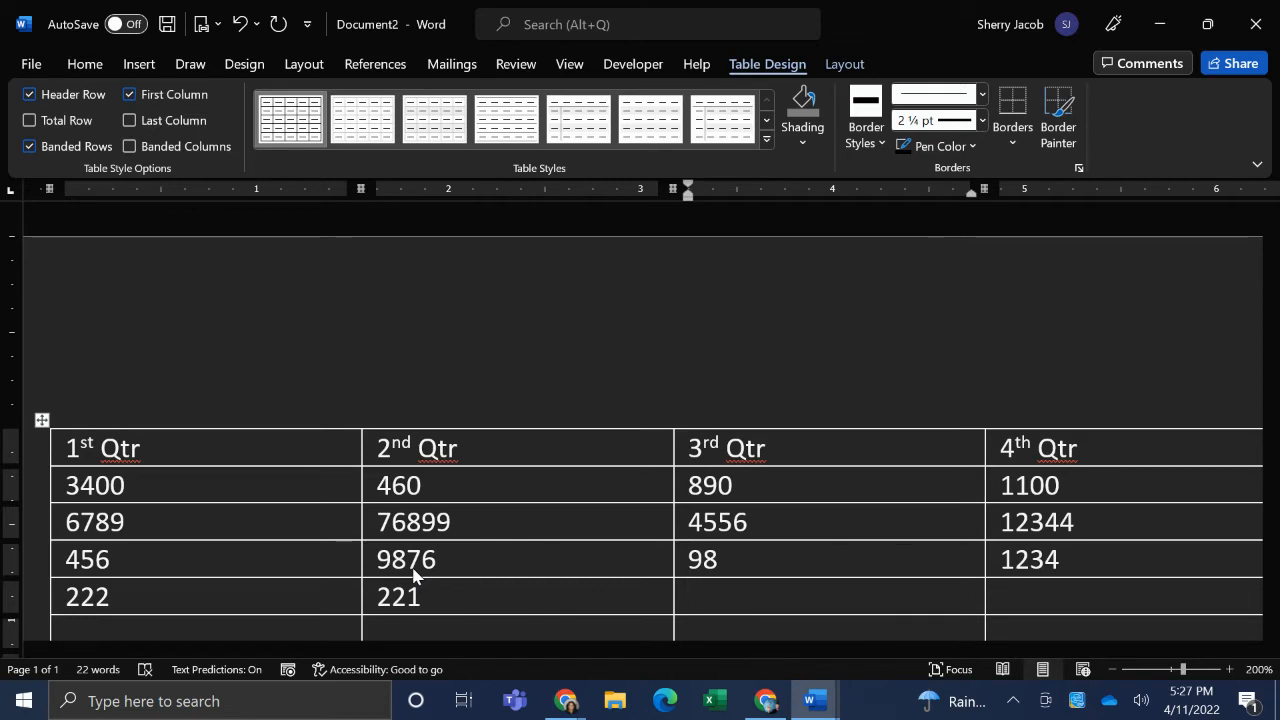
pyautogui.write('109')
pyautogui.press('Tab')
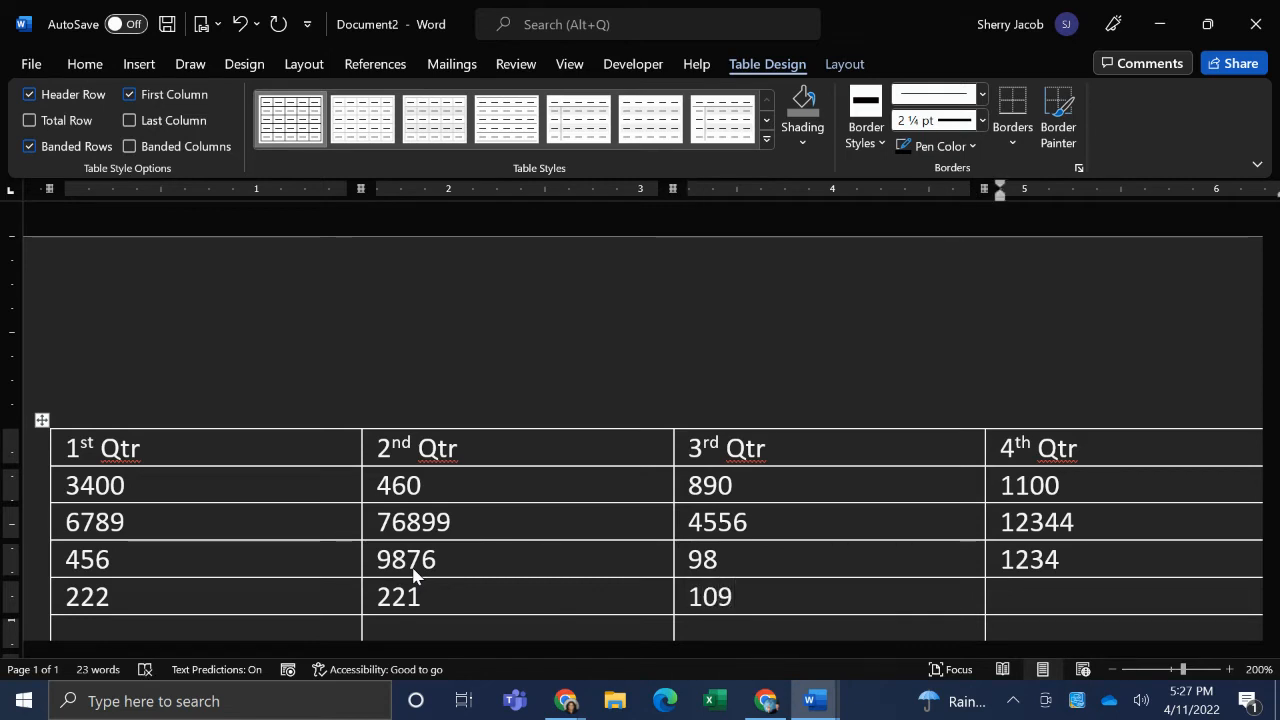
pyautogui.write('470')
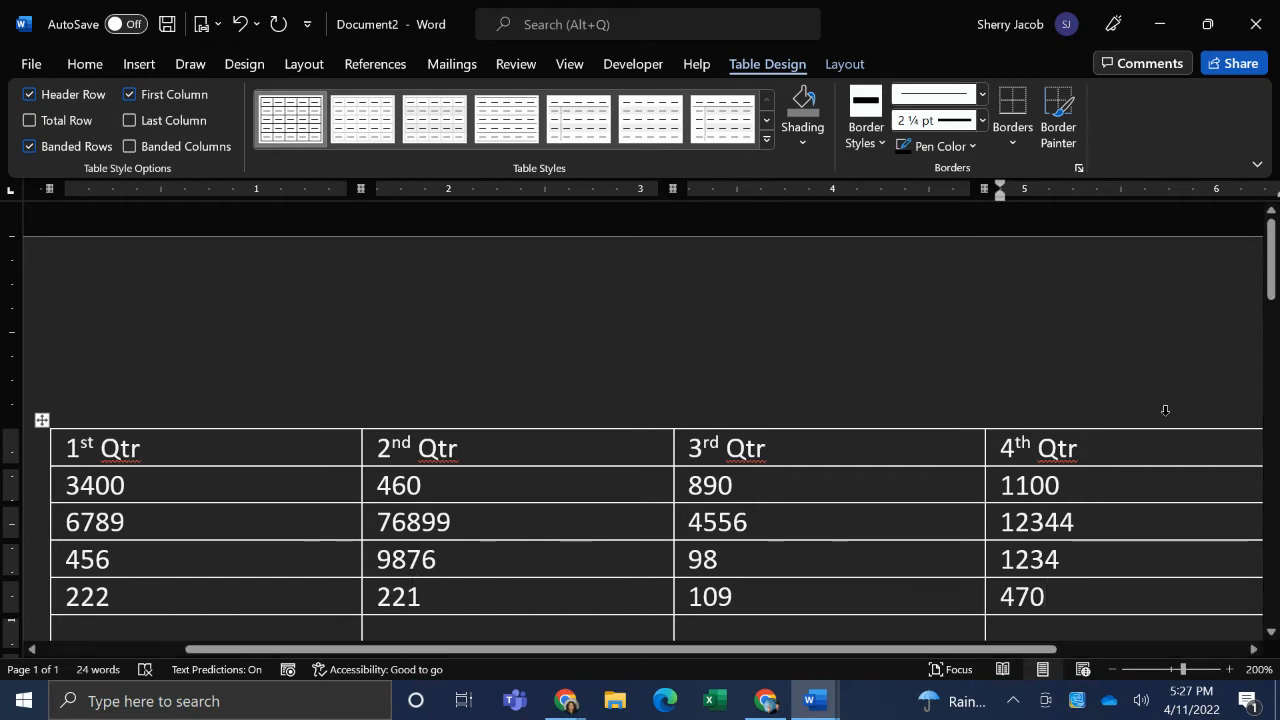
# - Insert the formula =SUM(ABOVE) in the last row under 1st Qtr with the number format $#,##0.00;($#,##0.00)
pyautogui.moveTo(1271, 255); pyautogui.dragTo(1271, 272)
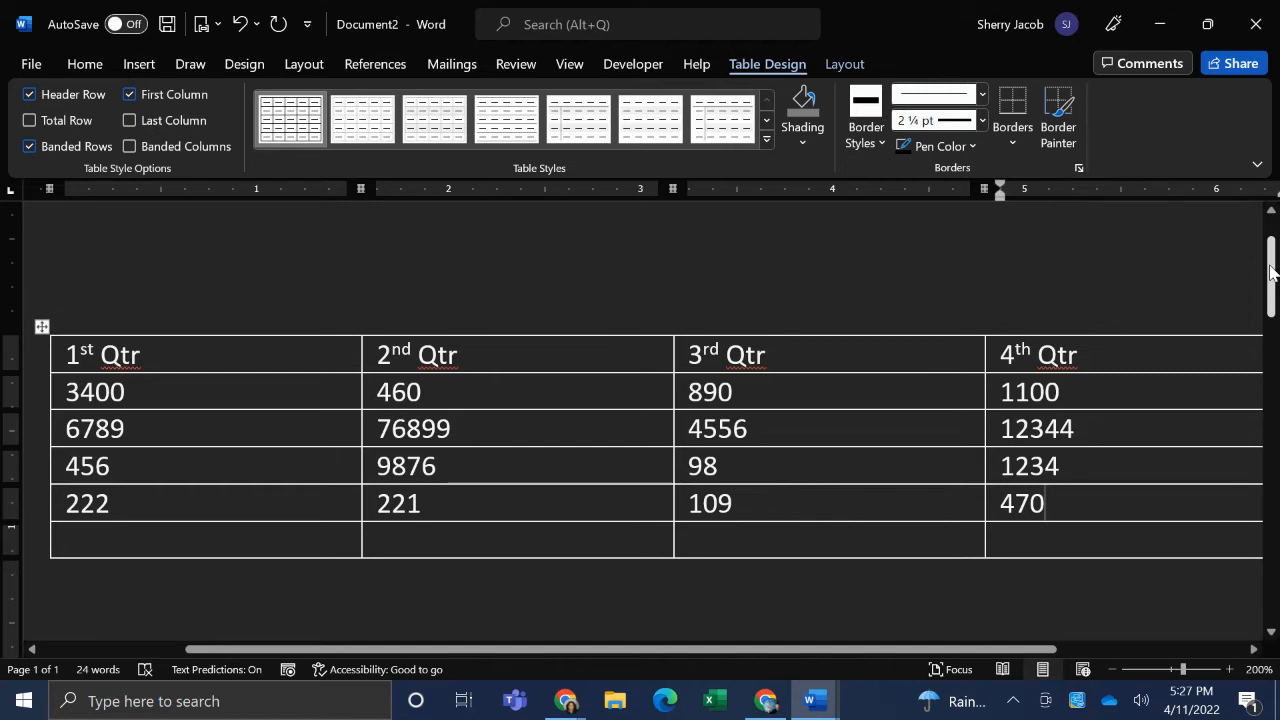
pyautogui.click(69, 546)
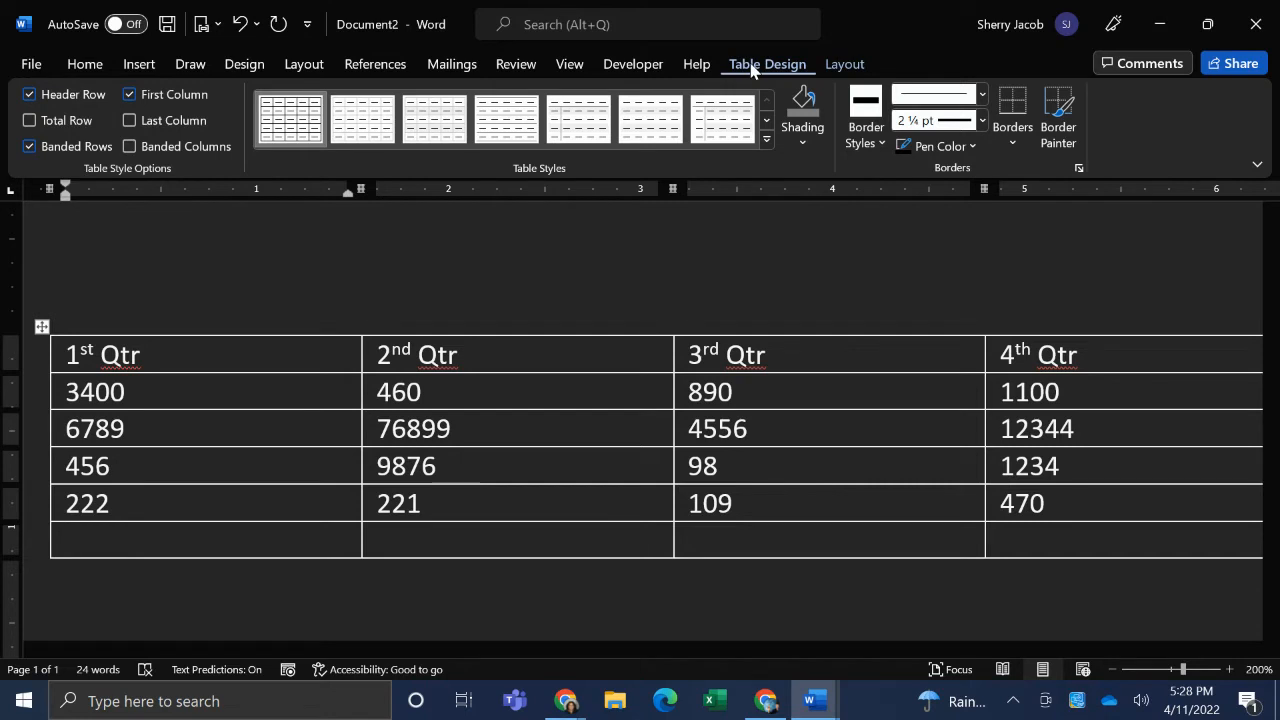
pyautogui.click(845, 64)
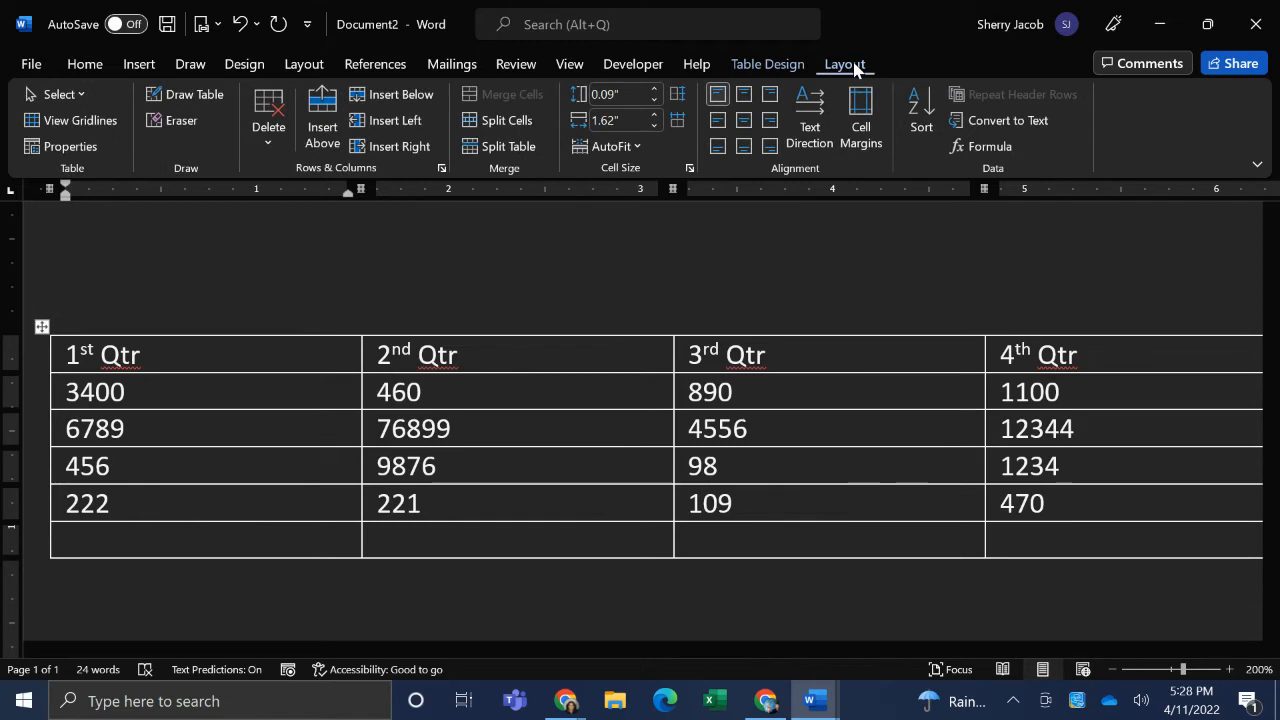
pyautogui.click(993, 147)
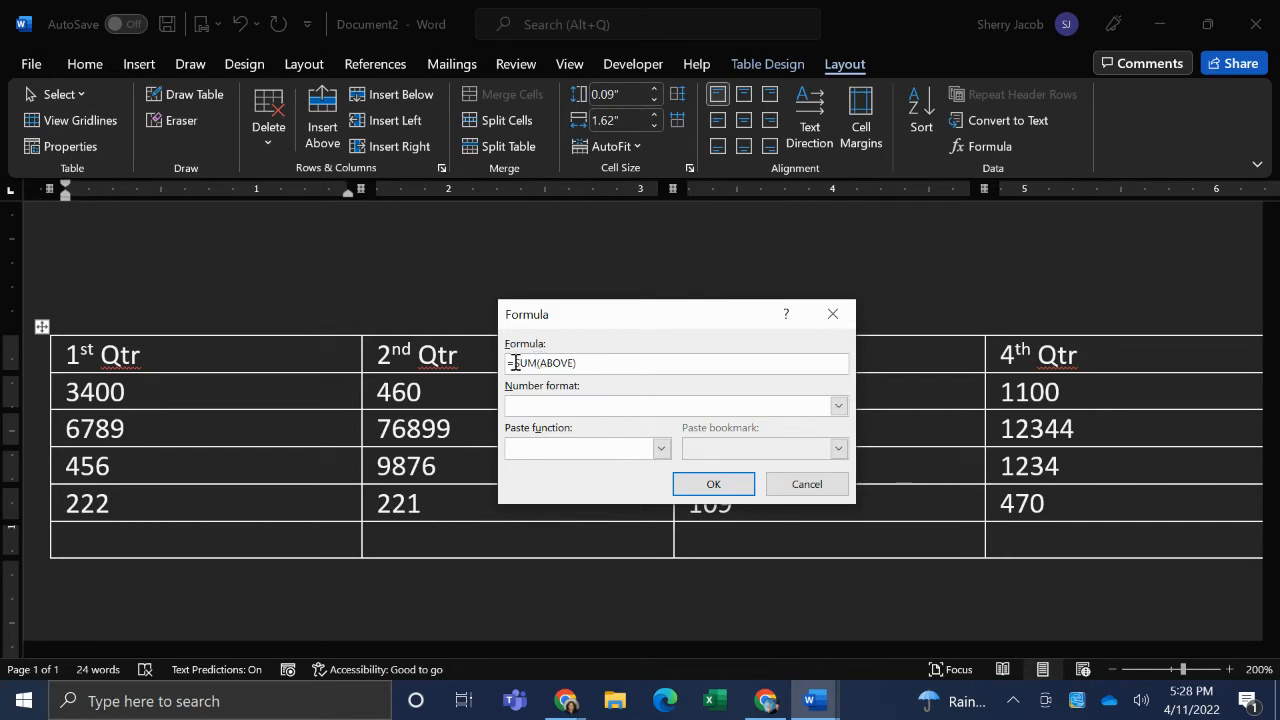
pyautogui.moveTo(514, 363); pyautogui.dragTo(539, 365)
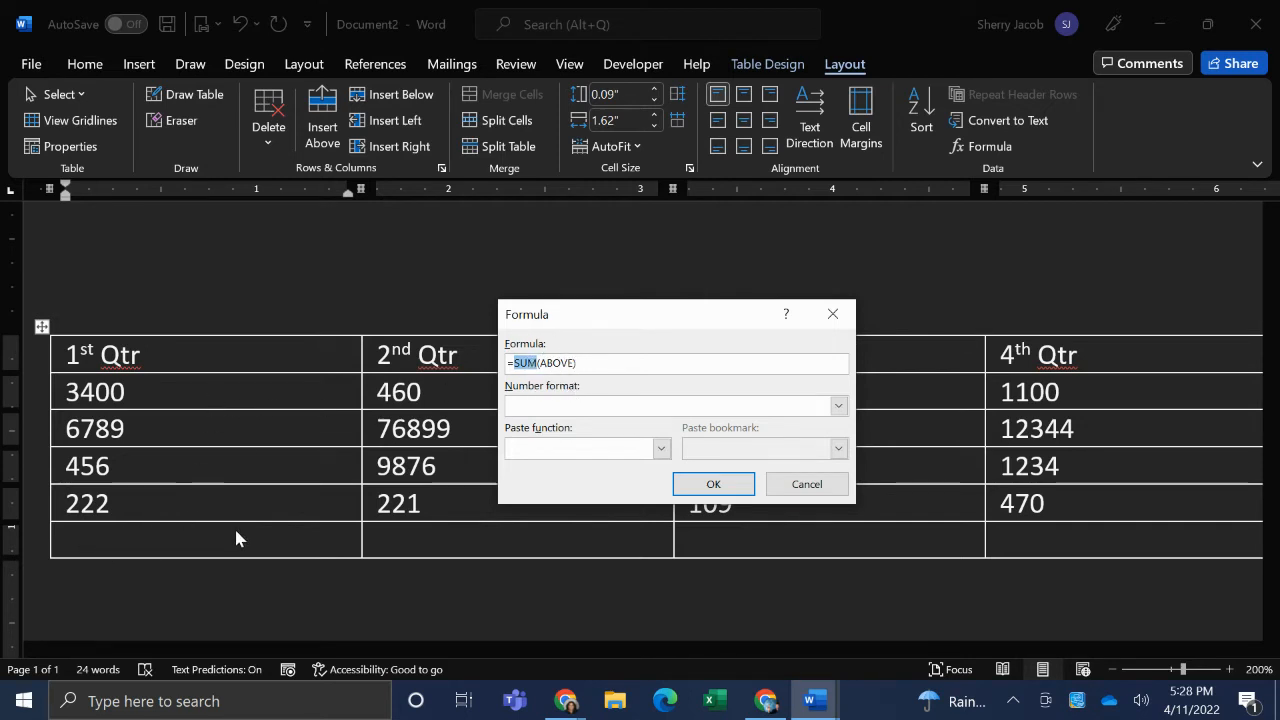
pyautogui.click(839, 406)
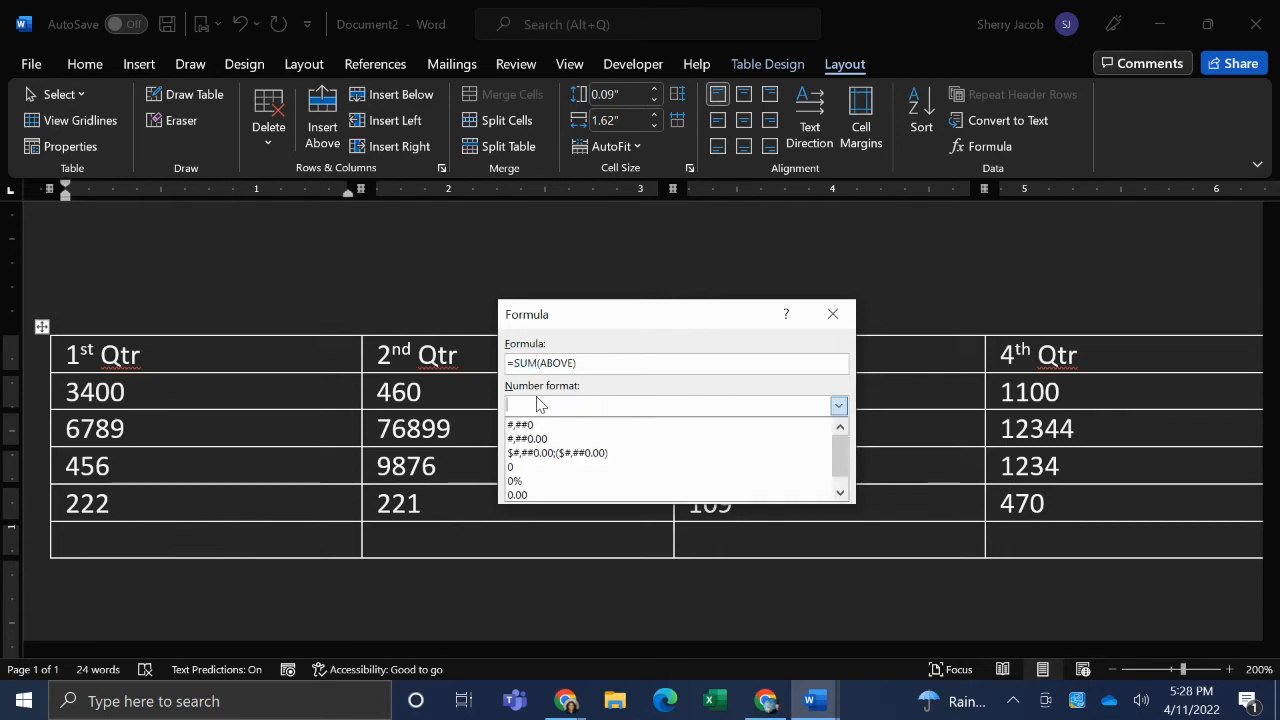
pyautogui.click(532, 458)
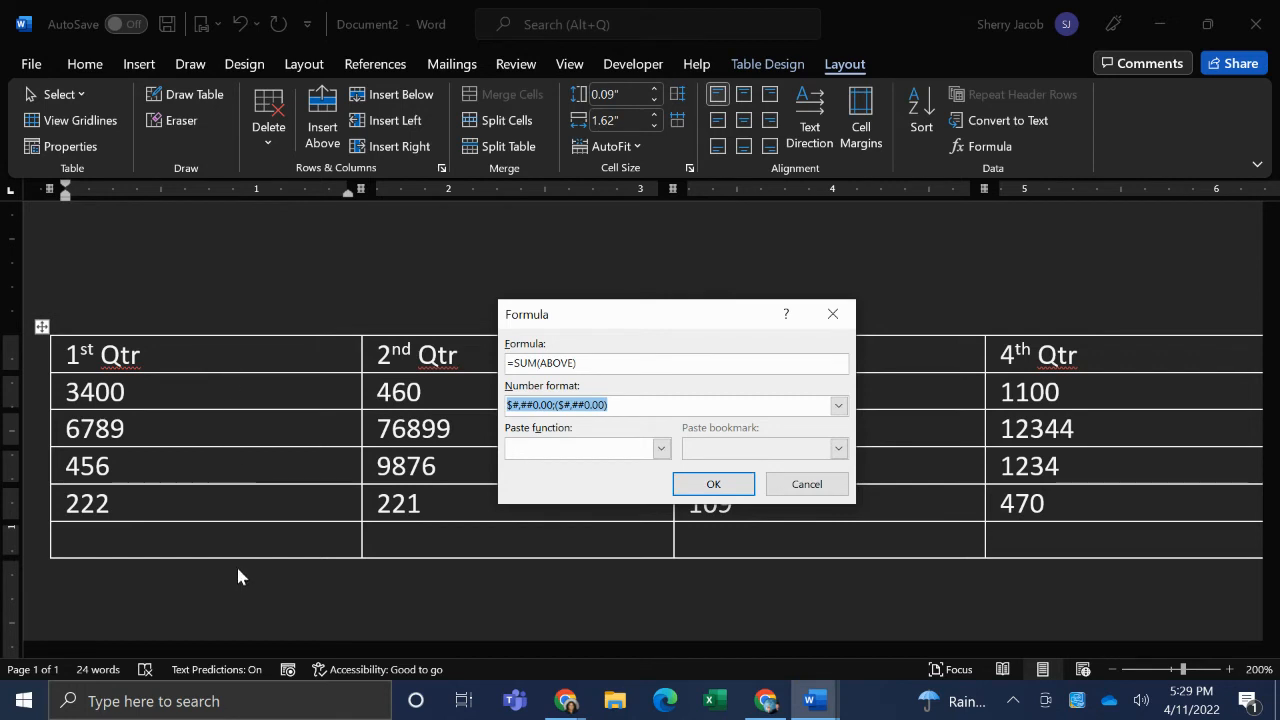
pyautogui.click(713, 485)
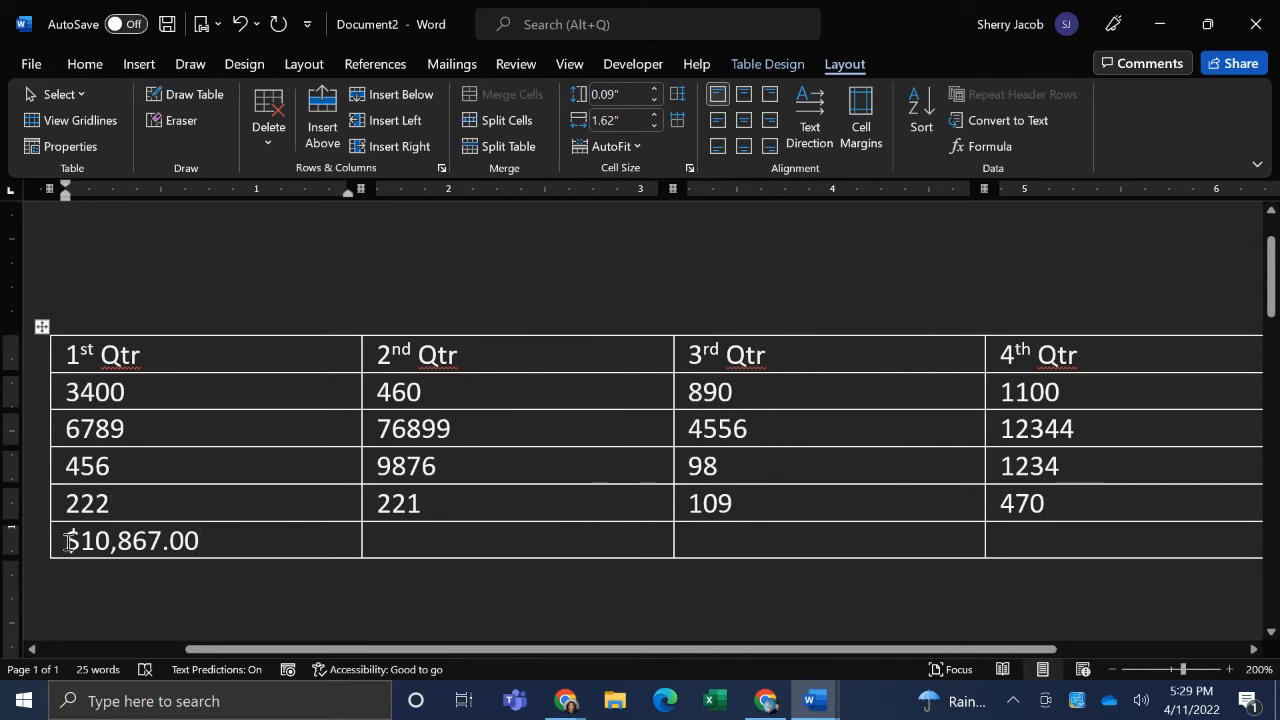
pyautogui.moveTo(66, 541); pyautogui.dragTo(206, 545)
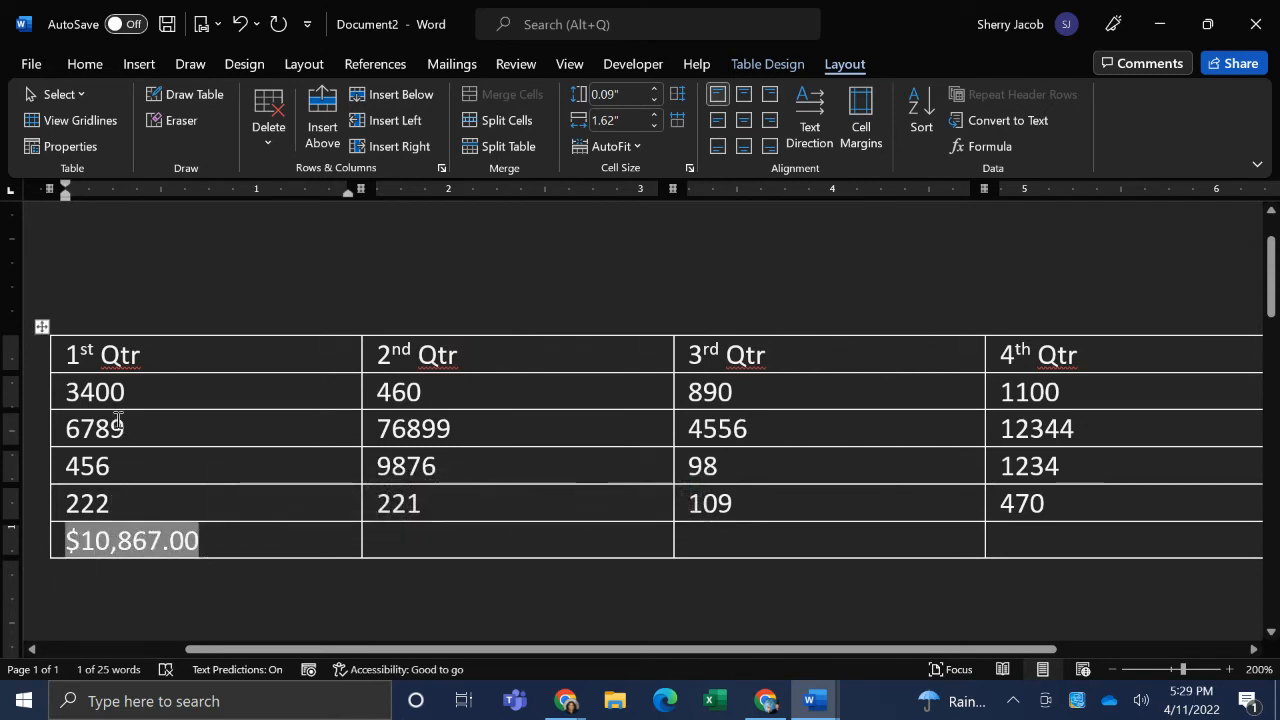
pyautogui.moveTo(133, 388); pyautogui.dragTo(150, 496)
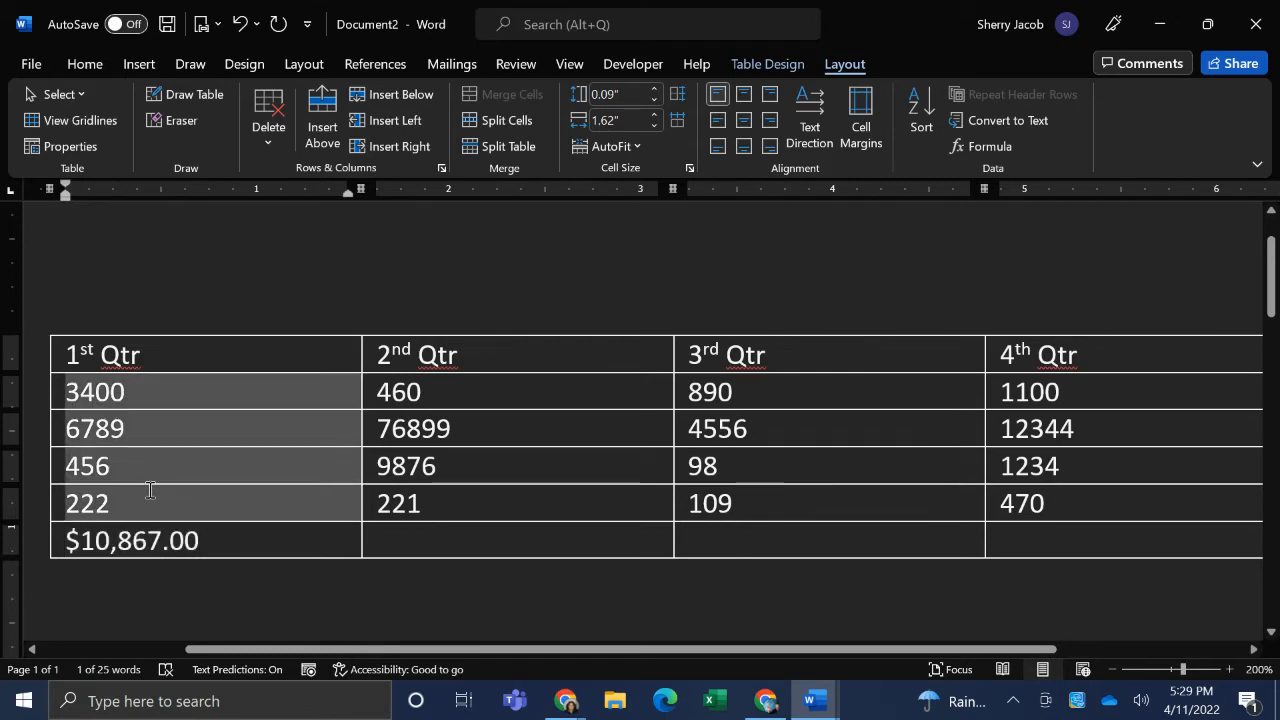
# - Insert the formula =SUM(ABOVE) in the last row under 2nd Qtr with the number format #,##0
pyautogui.click(399, 540)
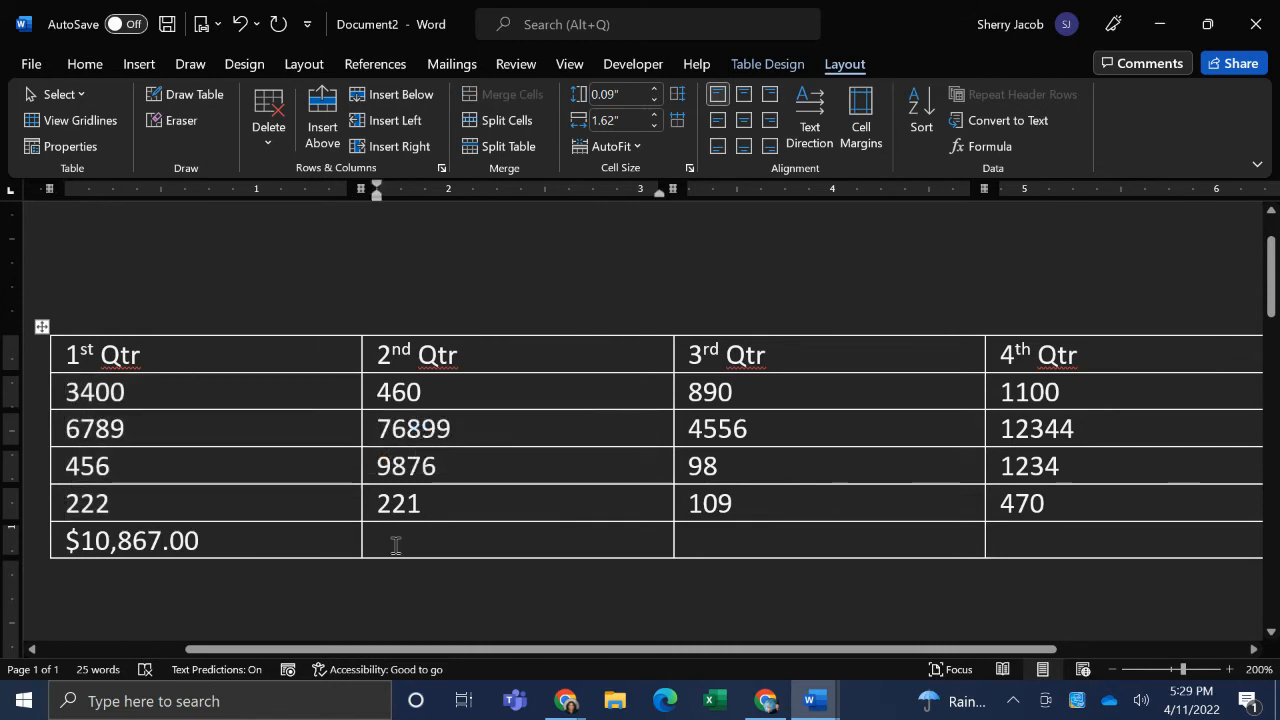
pyautogui.click(985, 146)
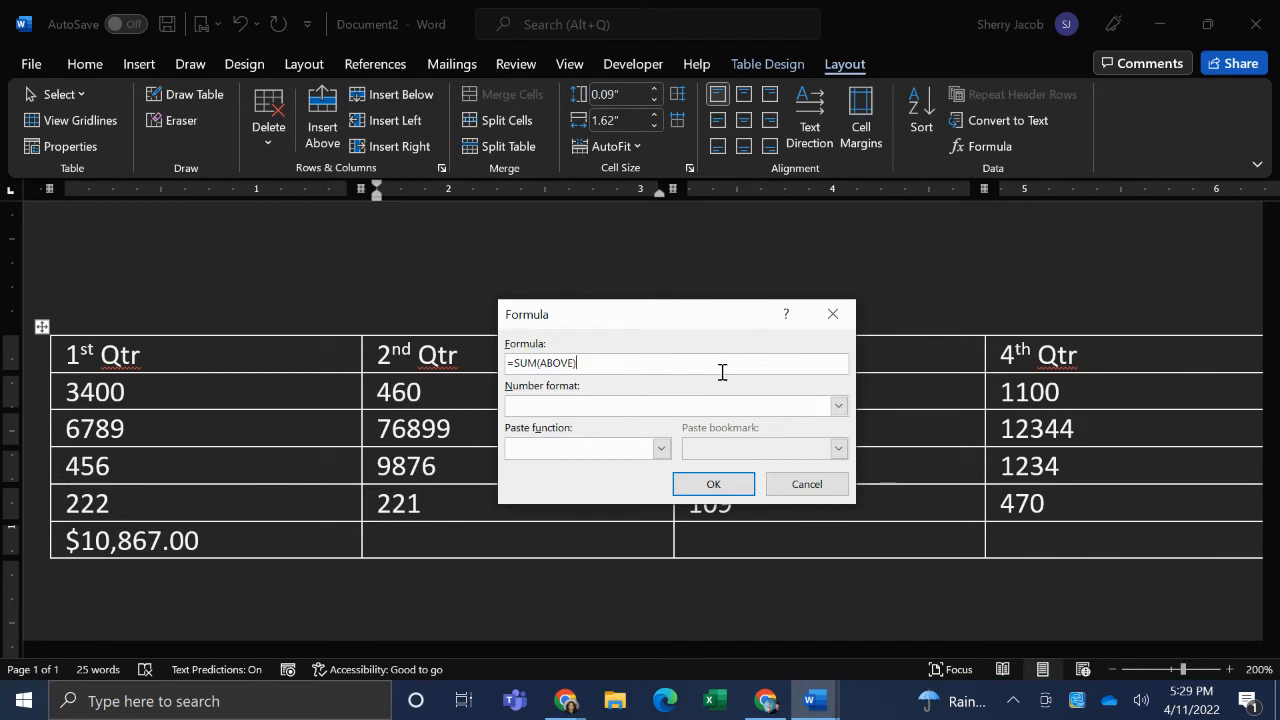
pyautogui.click(838, 405)
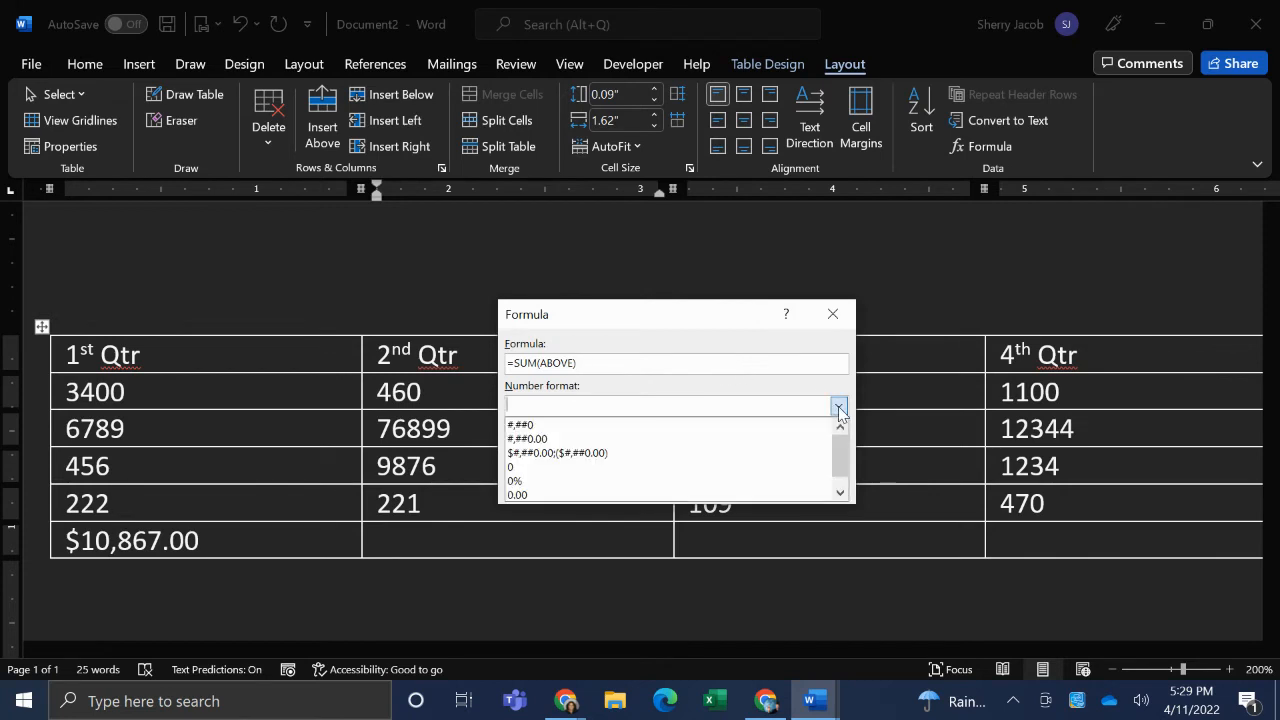
pyautogui.click(576, 427)
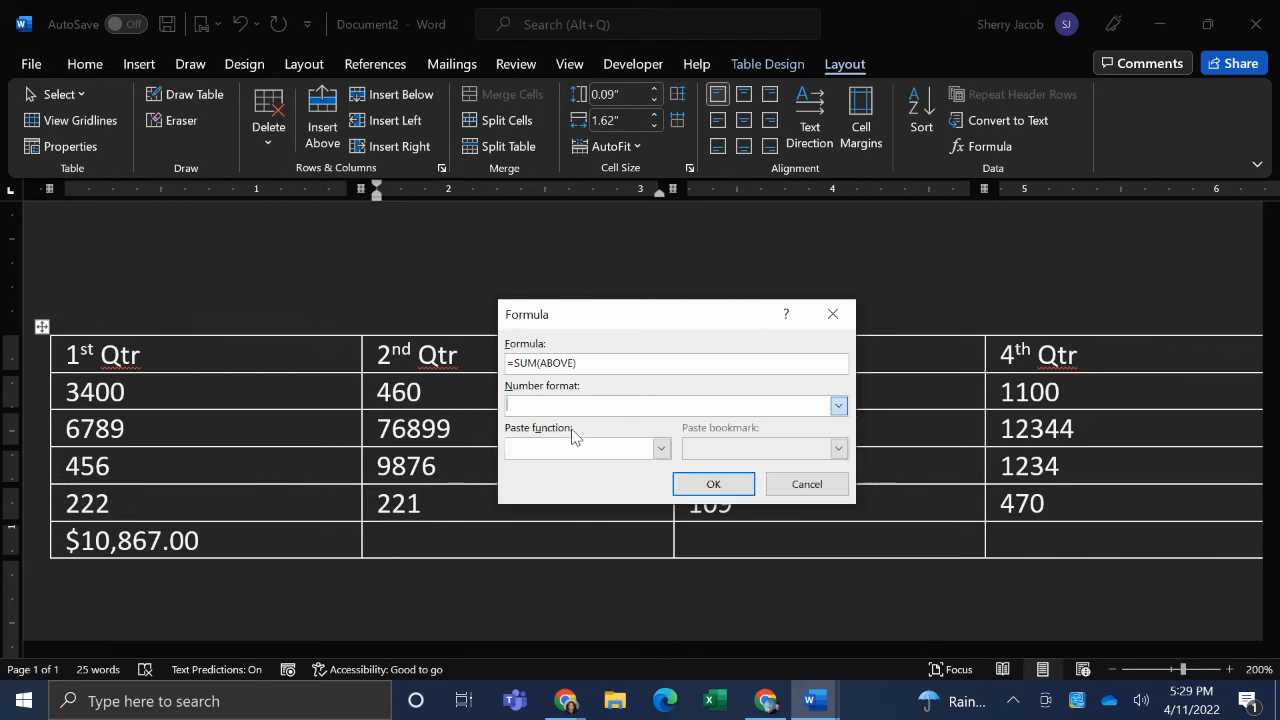
pyautogui.click(724, 487)
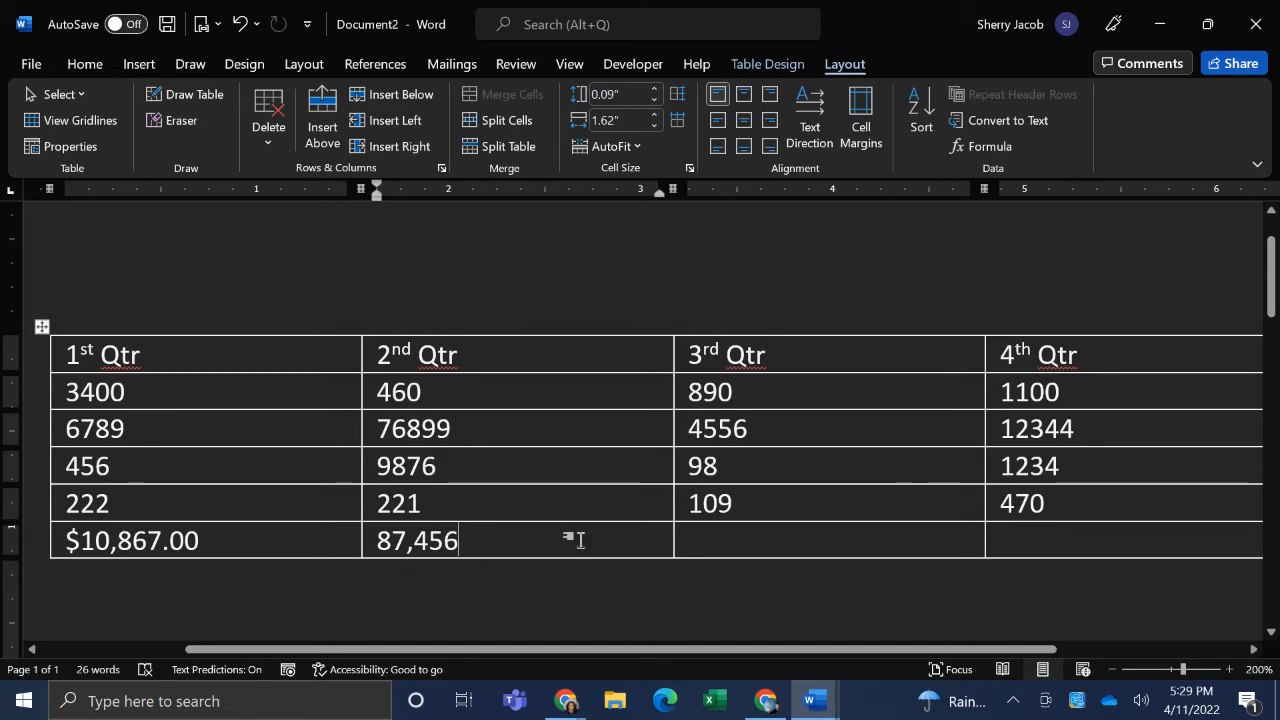
# - Insert the formula =SUM(ABOVE) in the last row under 3rd Qtr with the number format #,##0
pyautogui.click(759, 541)
pyautogui.click(990, 147)
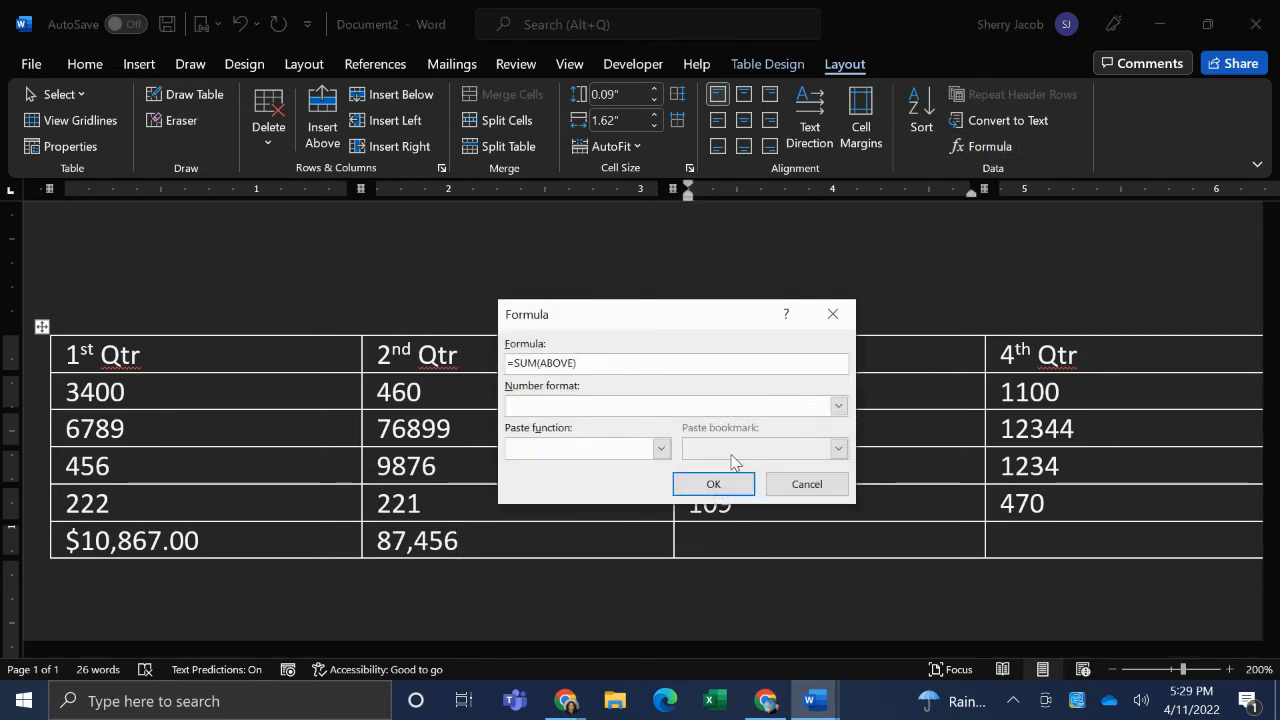
pyautogui.click(838, 407)
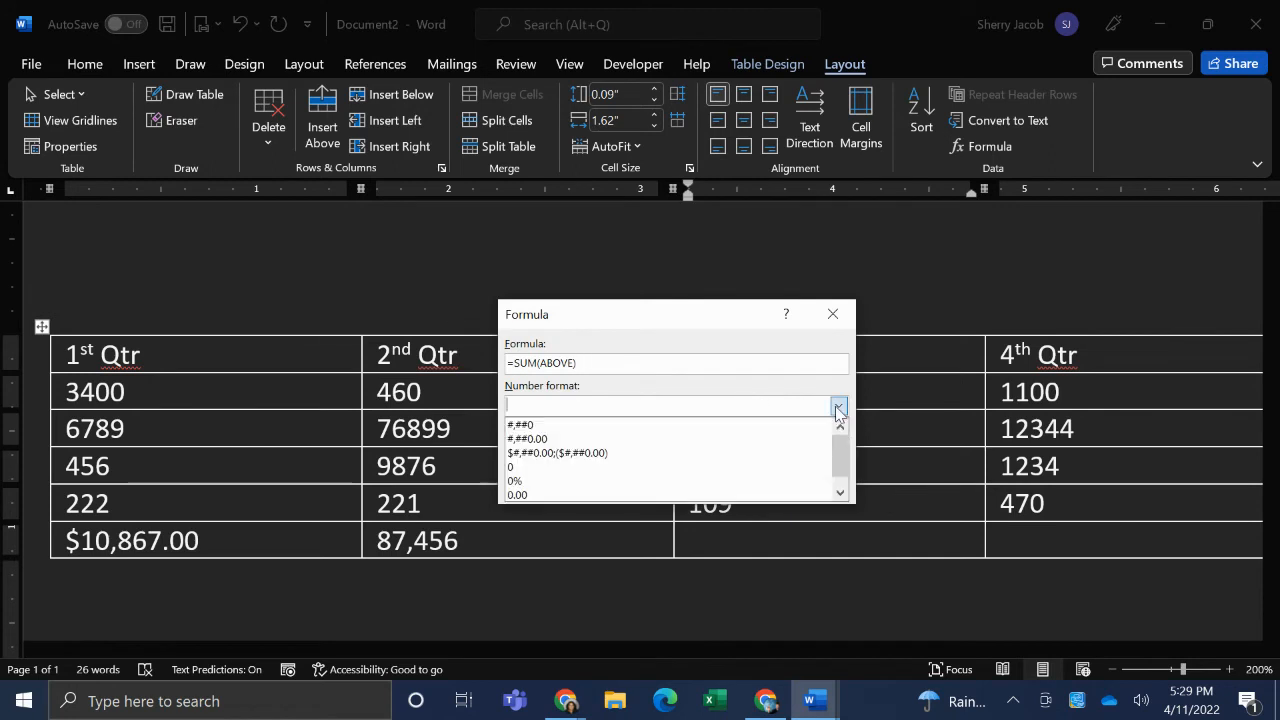
pyautogui.click(694, 438)
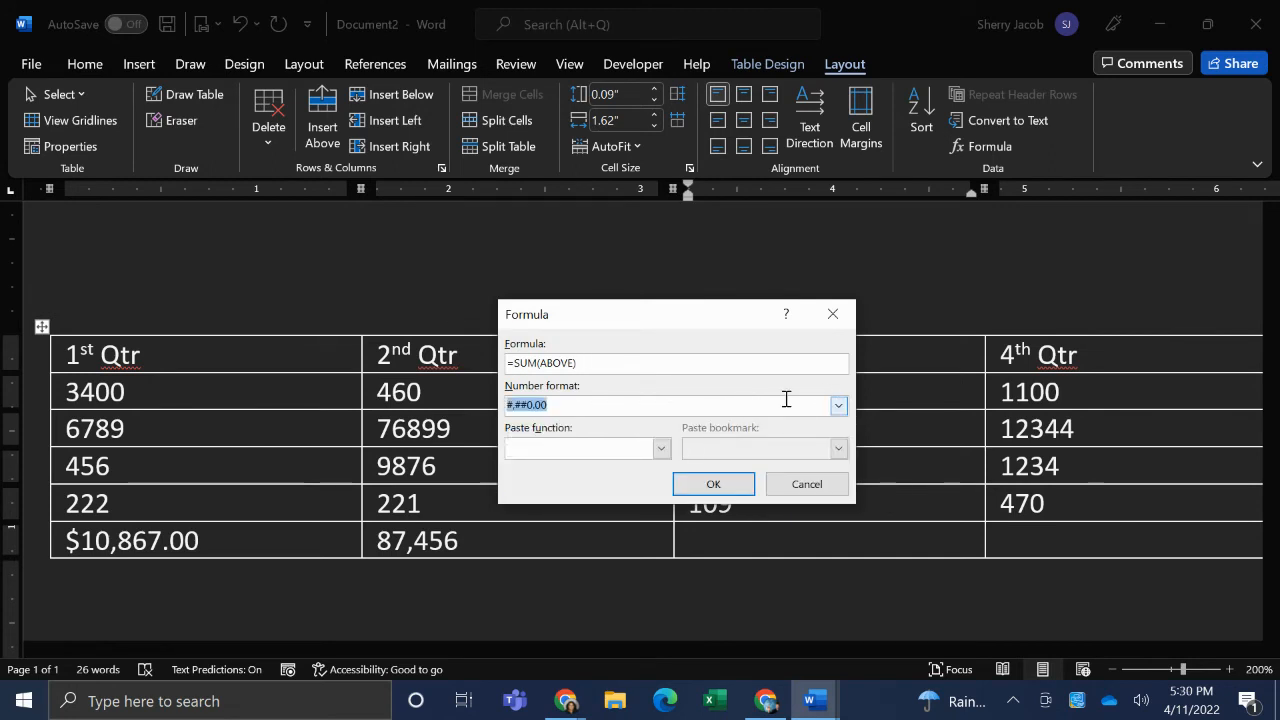
pyautogui.click(838, 407)
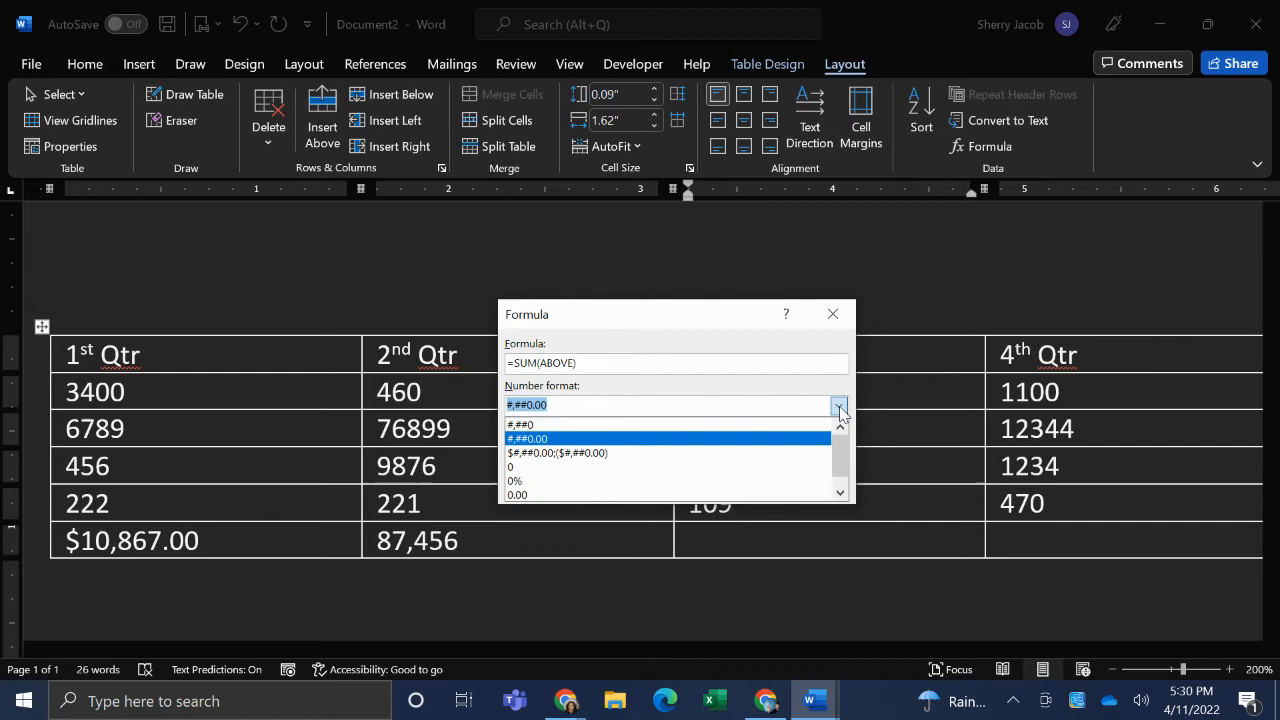
pyautogui.click(711, 430)
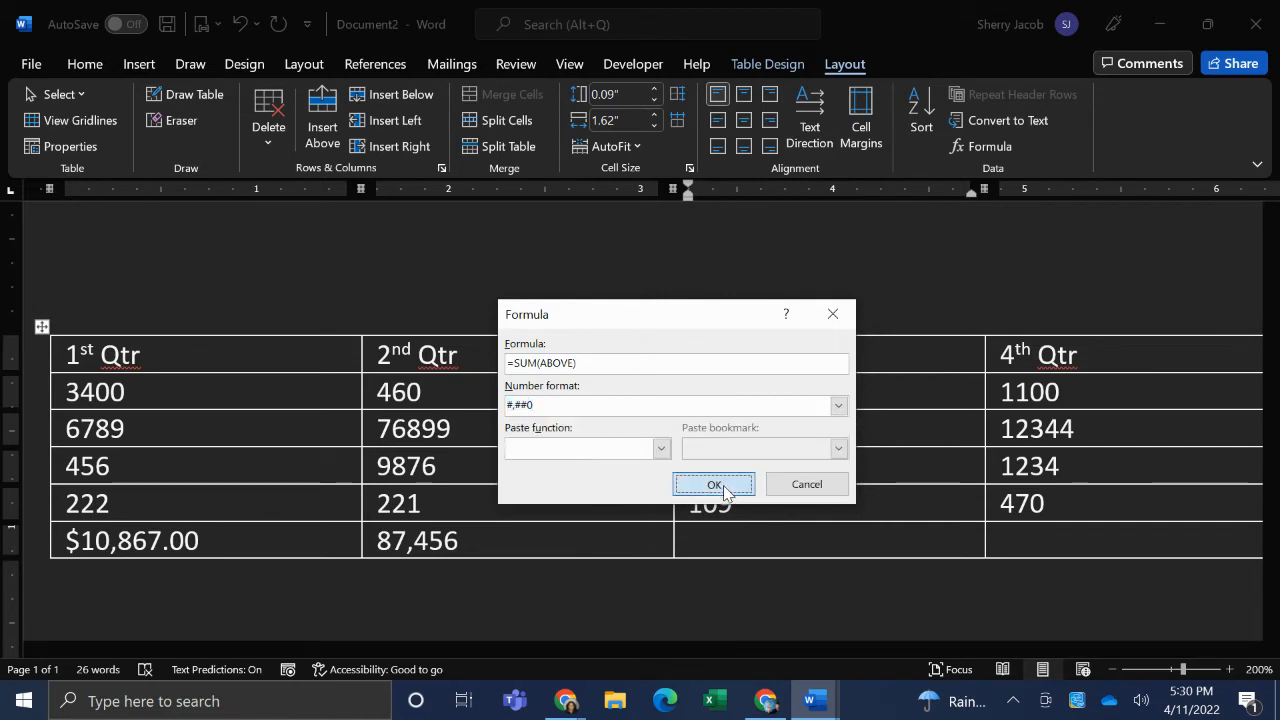
pyautogui.click(719, 489)
# - Insert the formula =SUM(ABOVE) in the last row under 4th Qtr with the number format #,##0
pyautogui.click(1027, 531)
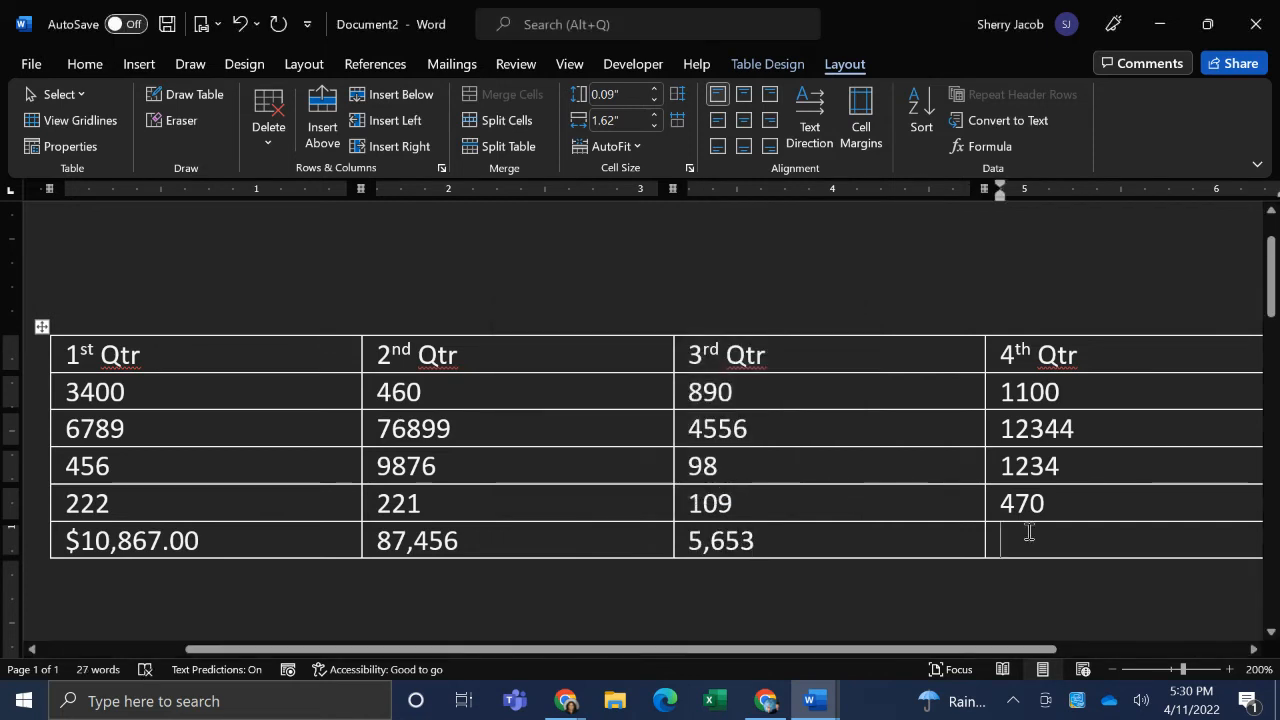
pyautogui.click(993, 150)
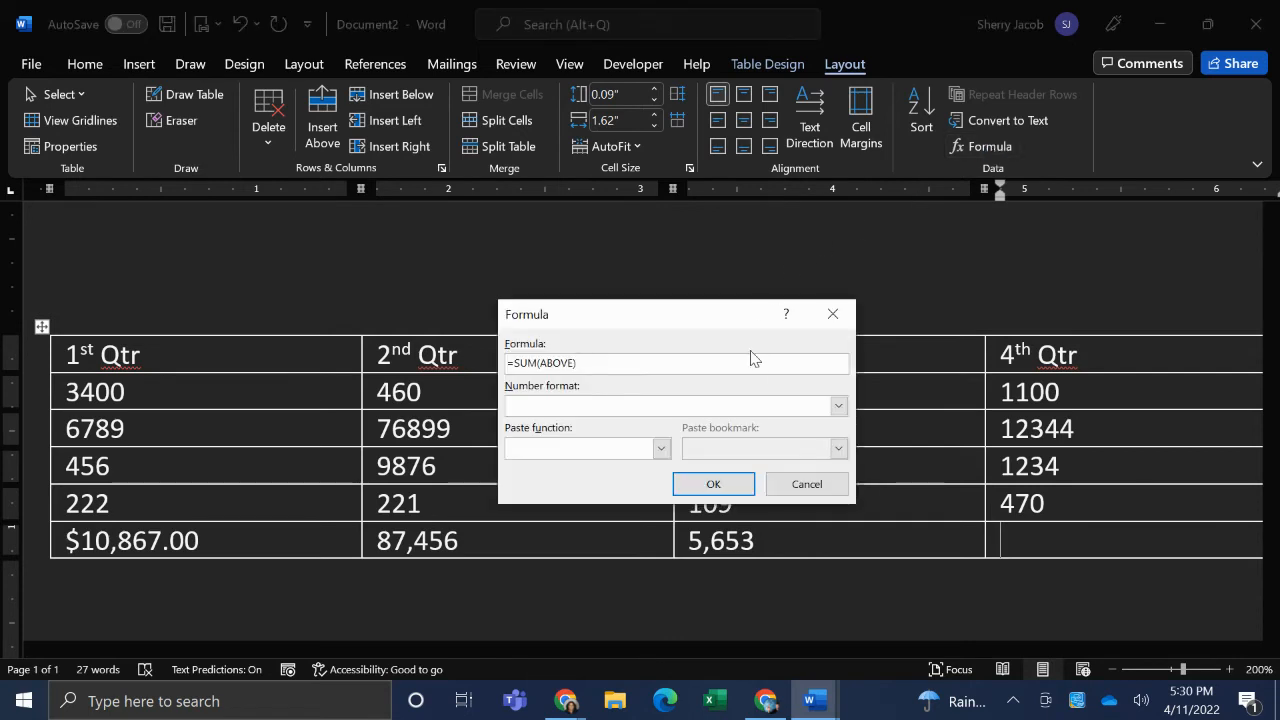
pyautogui.click(840, 405)
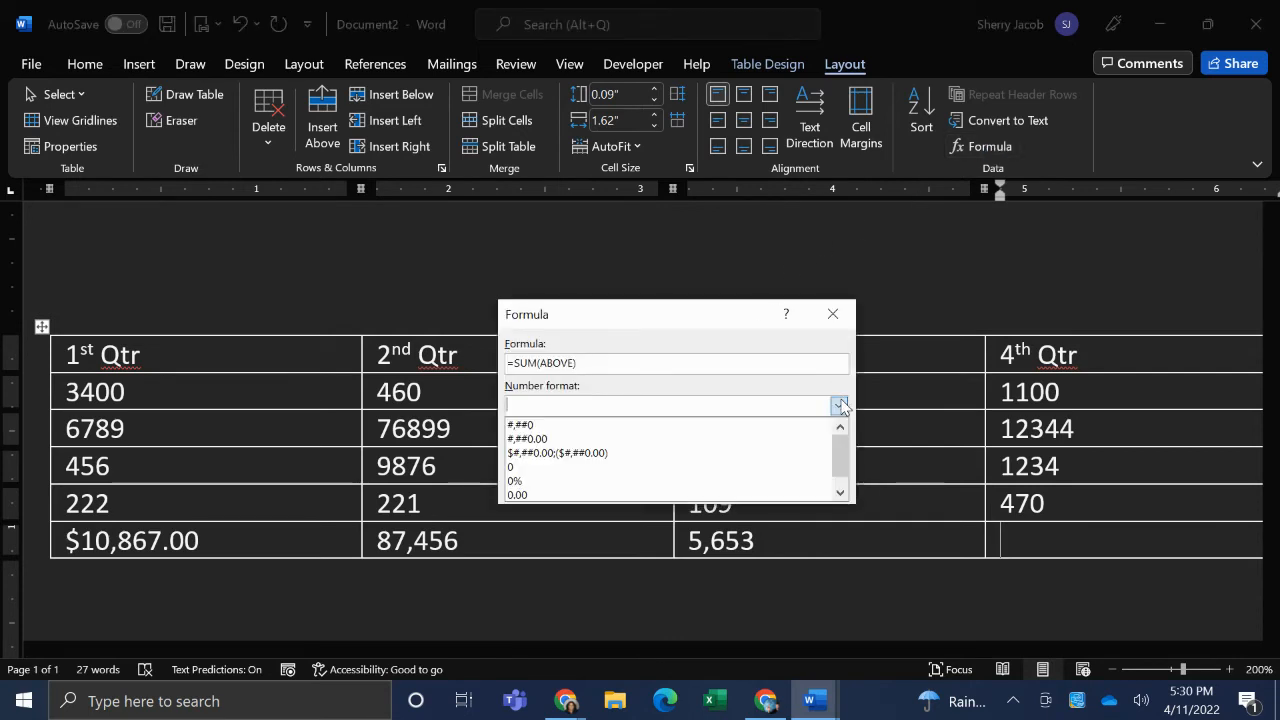
pyautogui.click(571, 425)
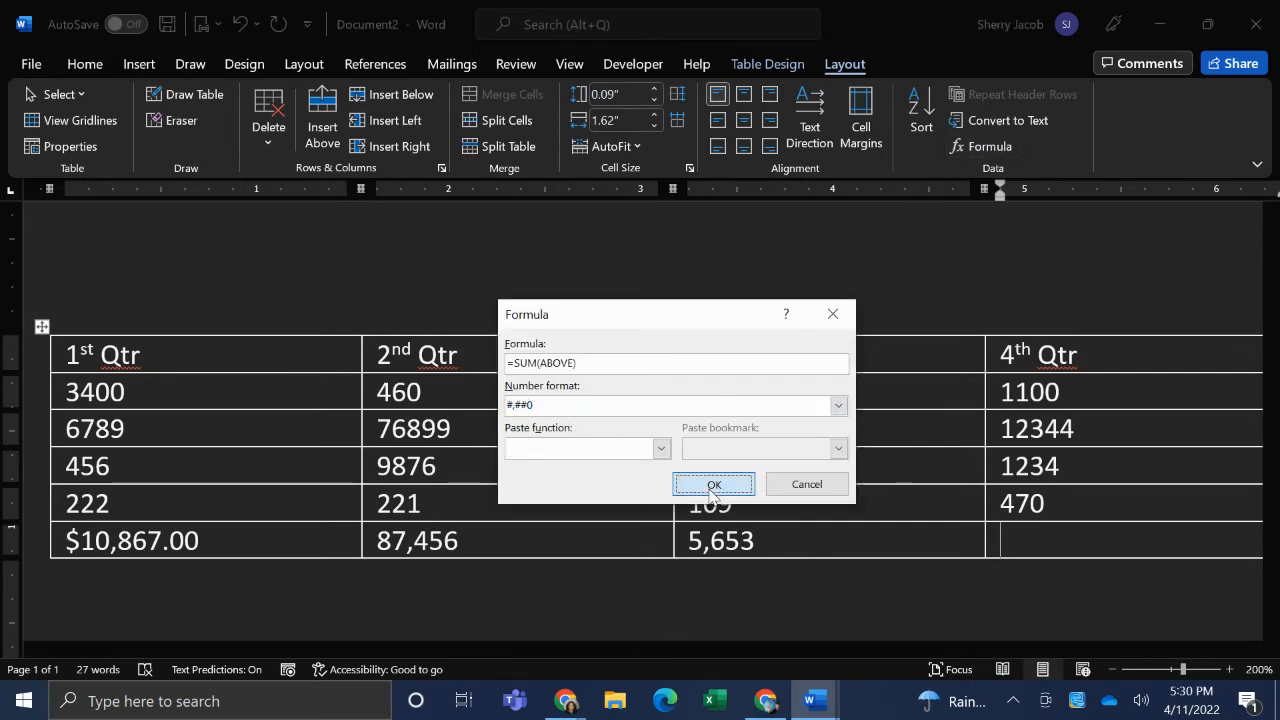
pyautogui.click(711, 486)
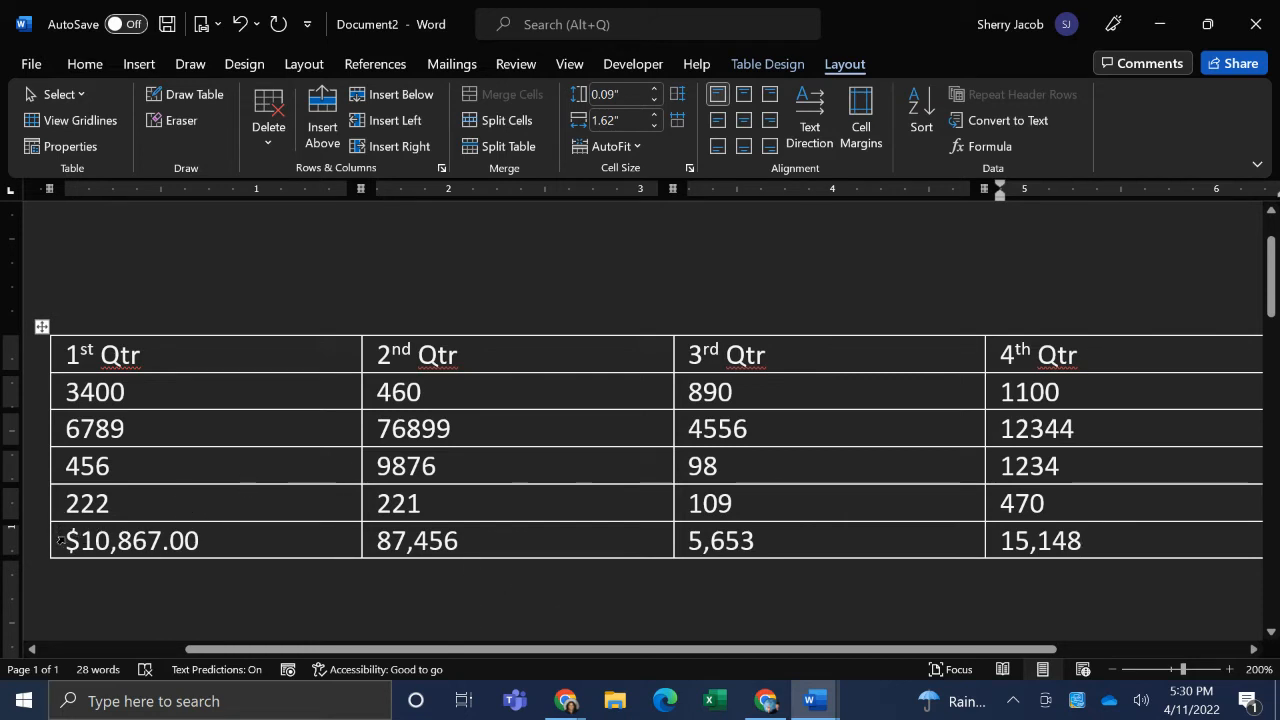
pyautogui.moveTo(62, 541); pyautogui.dragTo(1088, 557)
# - Add a blank line below the table and insert a 3-D Pie chart there
pyautogui.click(606, 604)
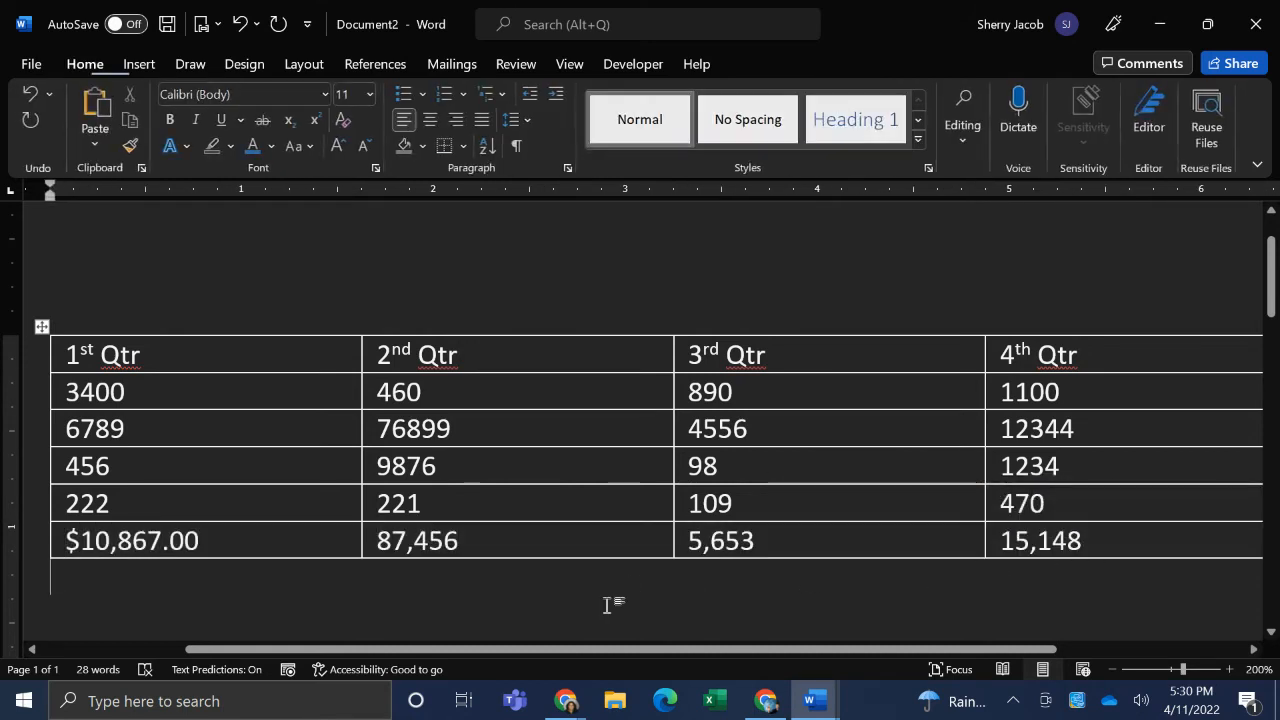
pyautogui.scroll(-1, 1274, 262)
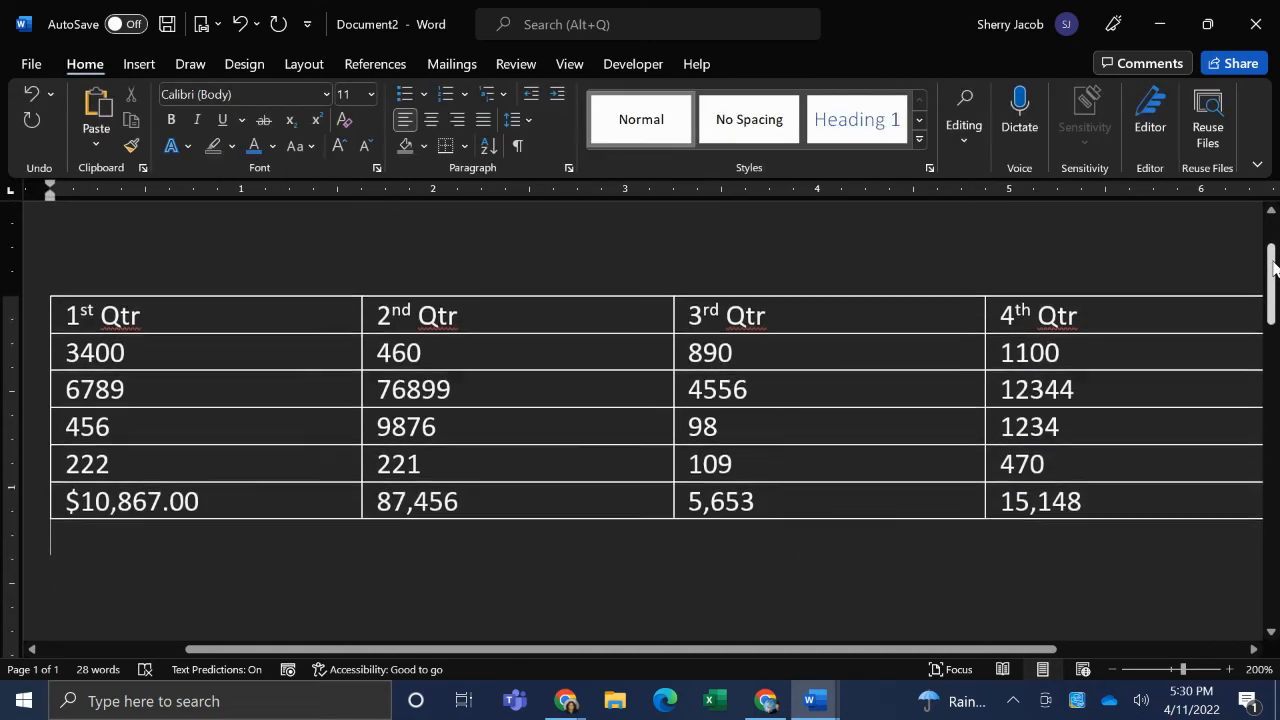
pyautogui.moveTo(1273, 262); pyautogui.dragTo(1274, 270)
pyautogui.press('Return')
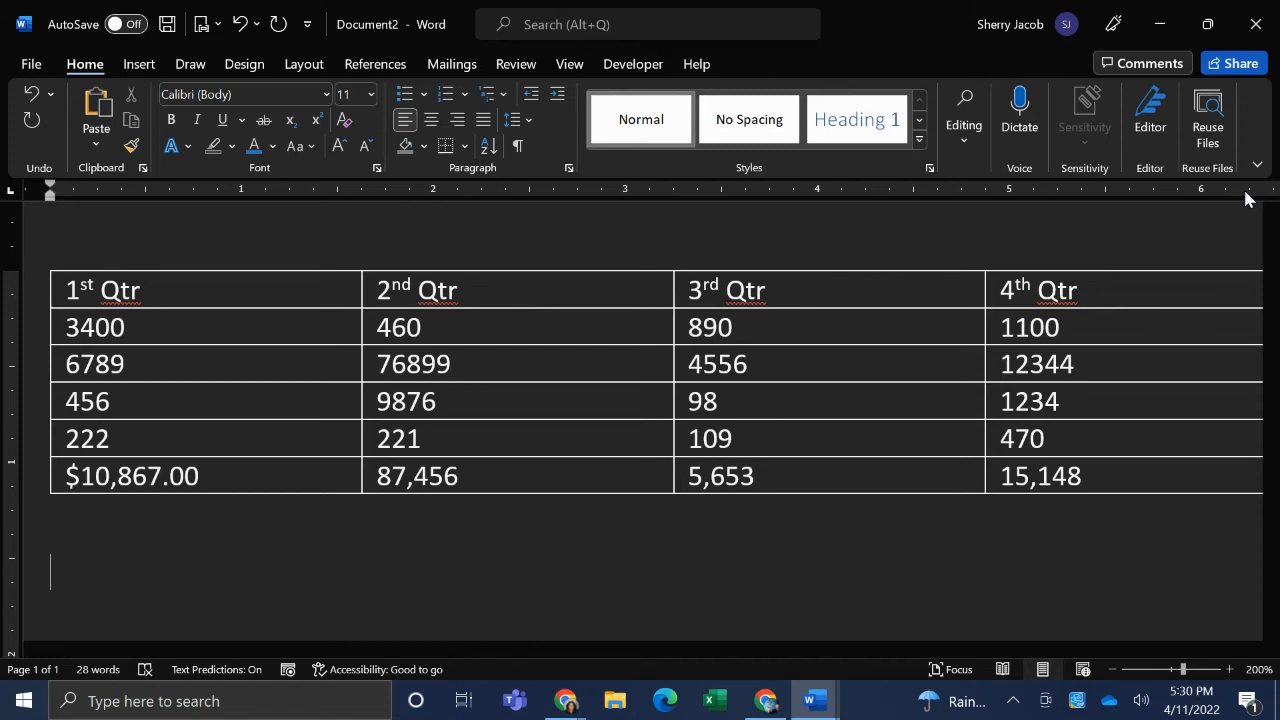
pyautogui.click(144, 65)
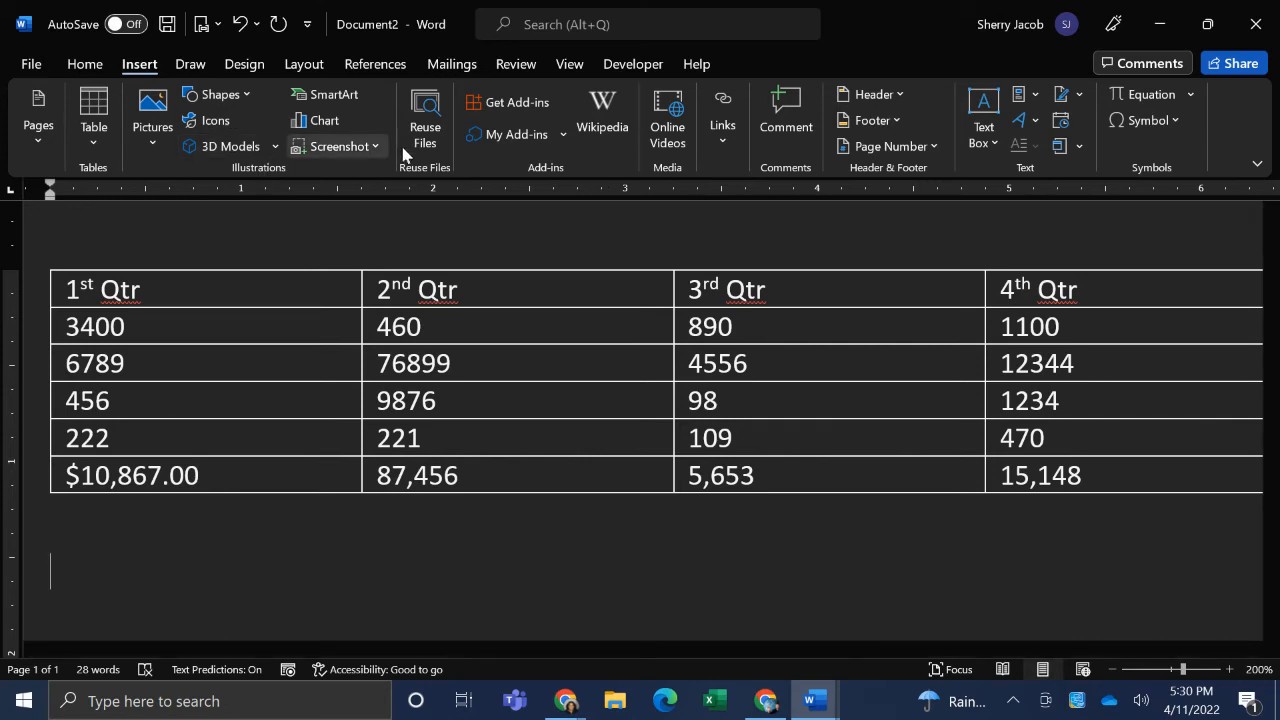
pyautogui.click(320, 127)
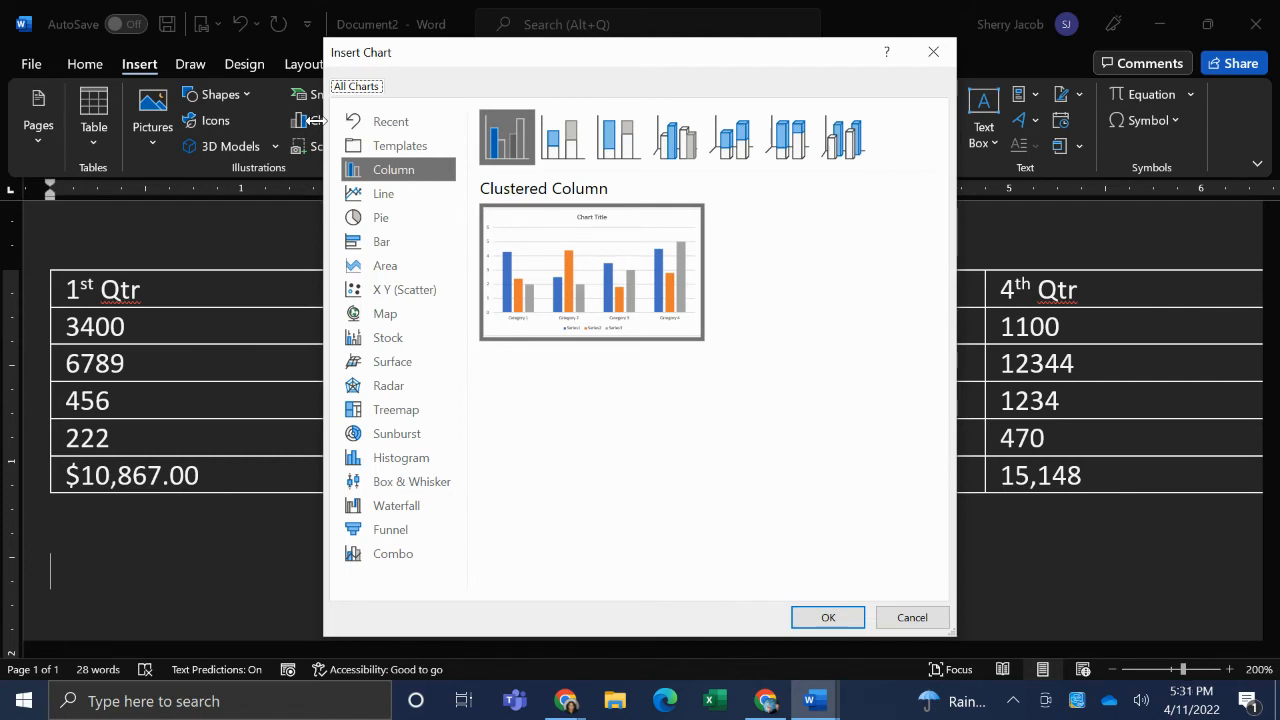
pyautogui.click(366, 220)
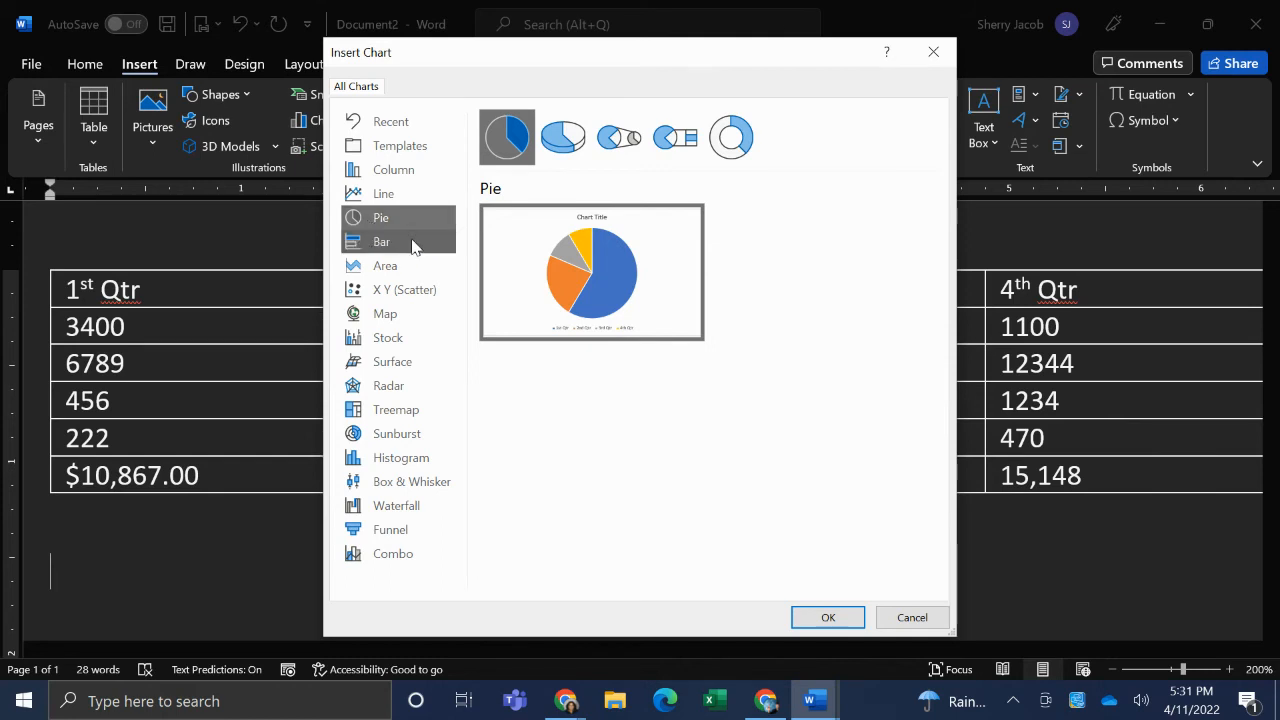
pyautogui.click(563, 145)
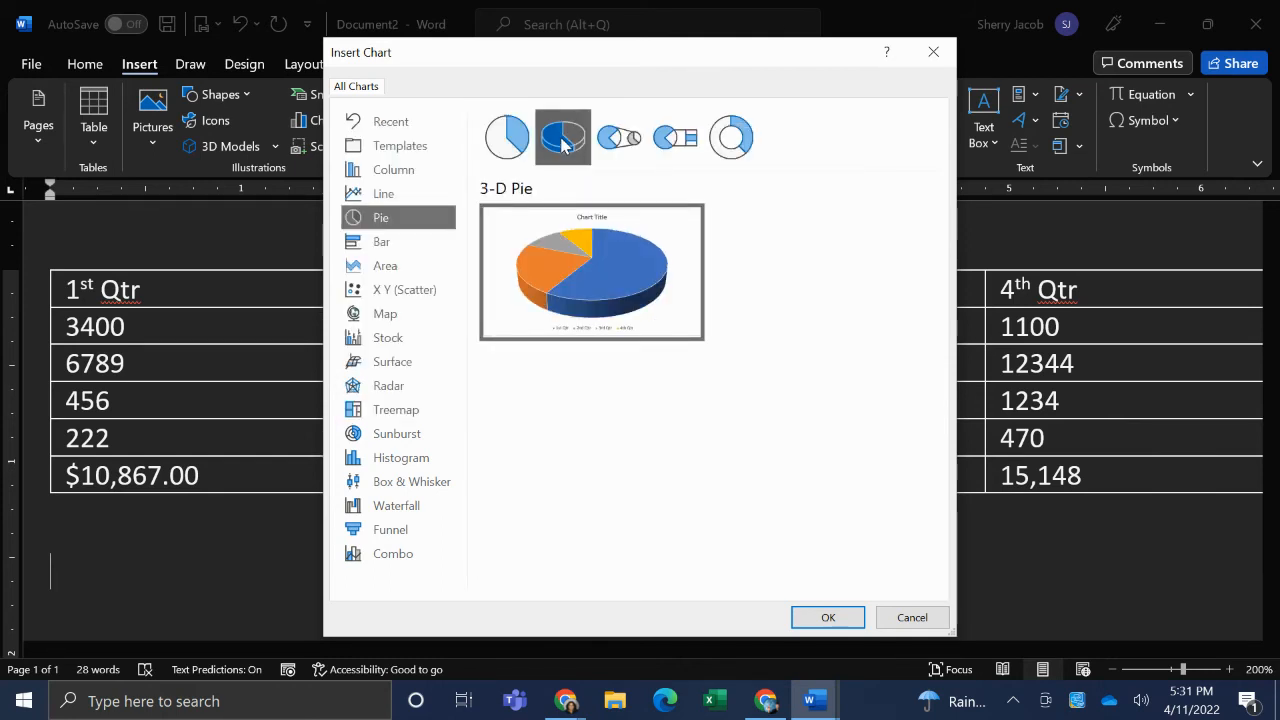
pyautogui.click(832, 617)
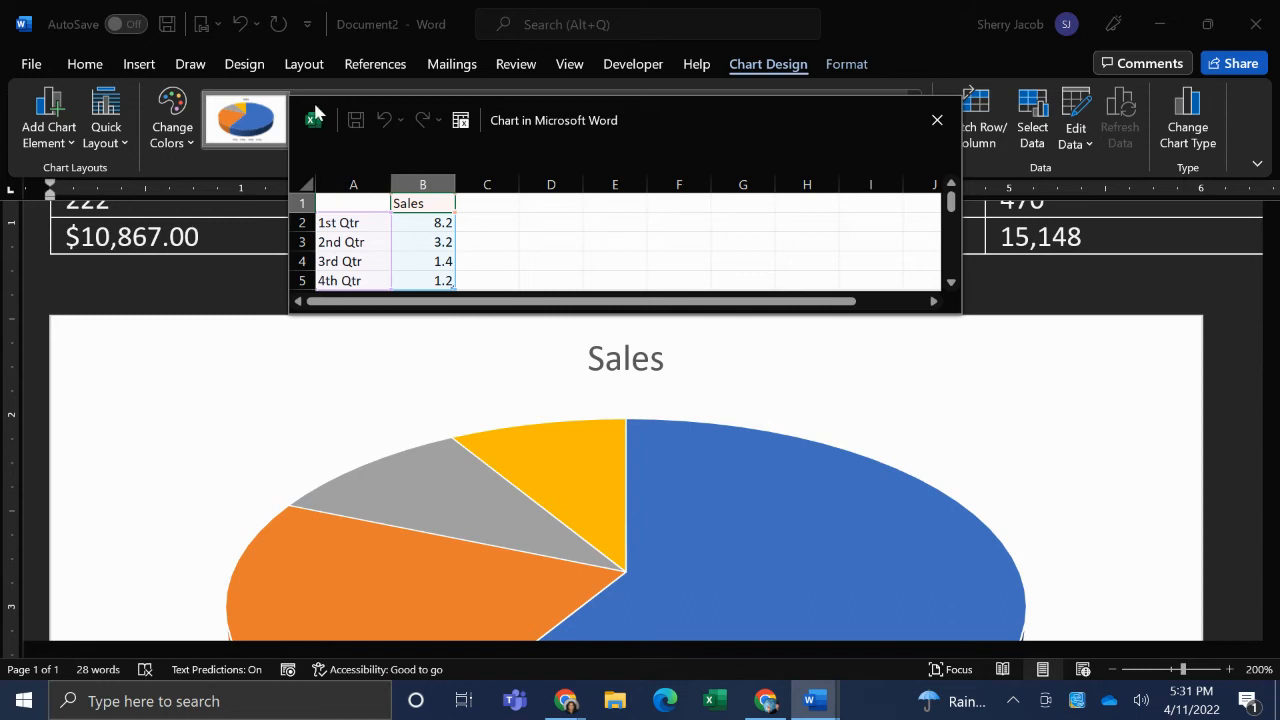
# - Replace the first three category labels in the chart data with South Region, North Region and Midwest Region
pyautogui.click(425, 222)
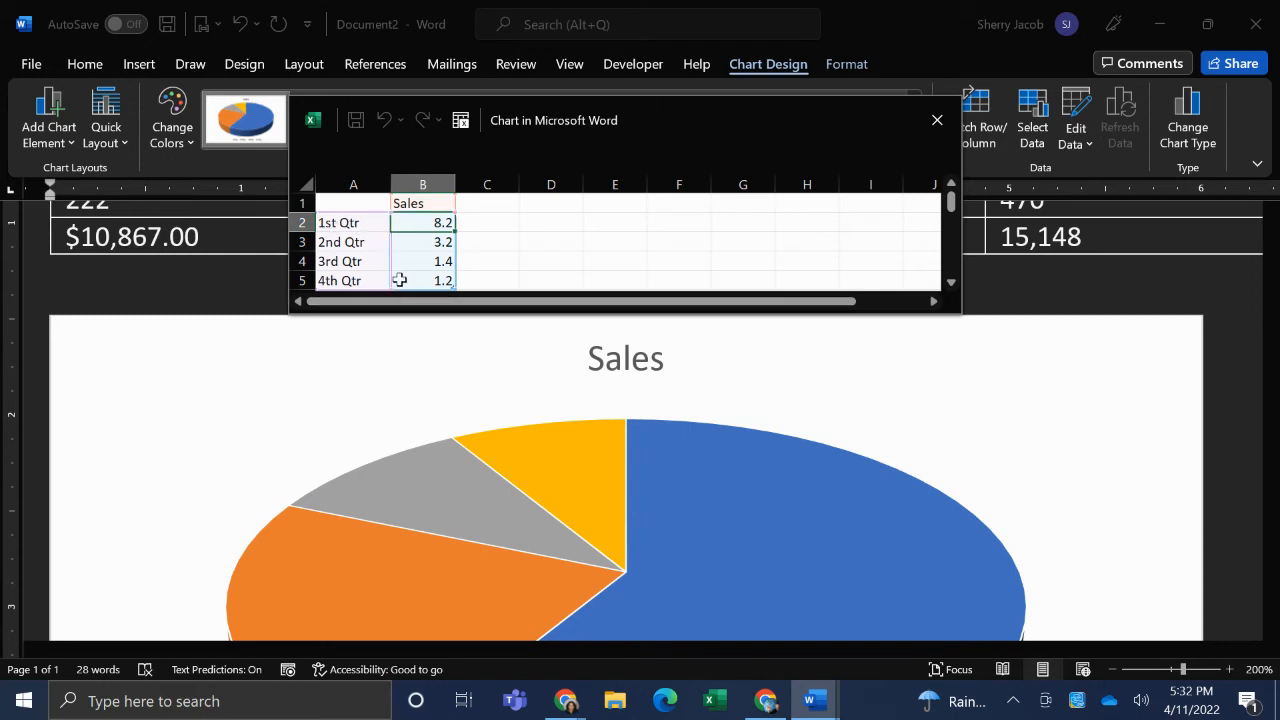
pyautogui.click(343, 221)
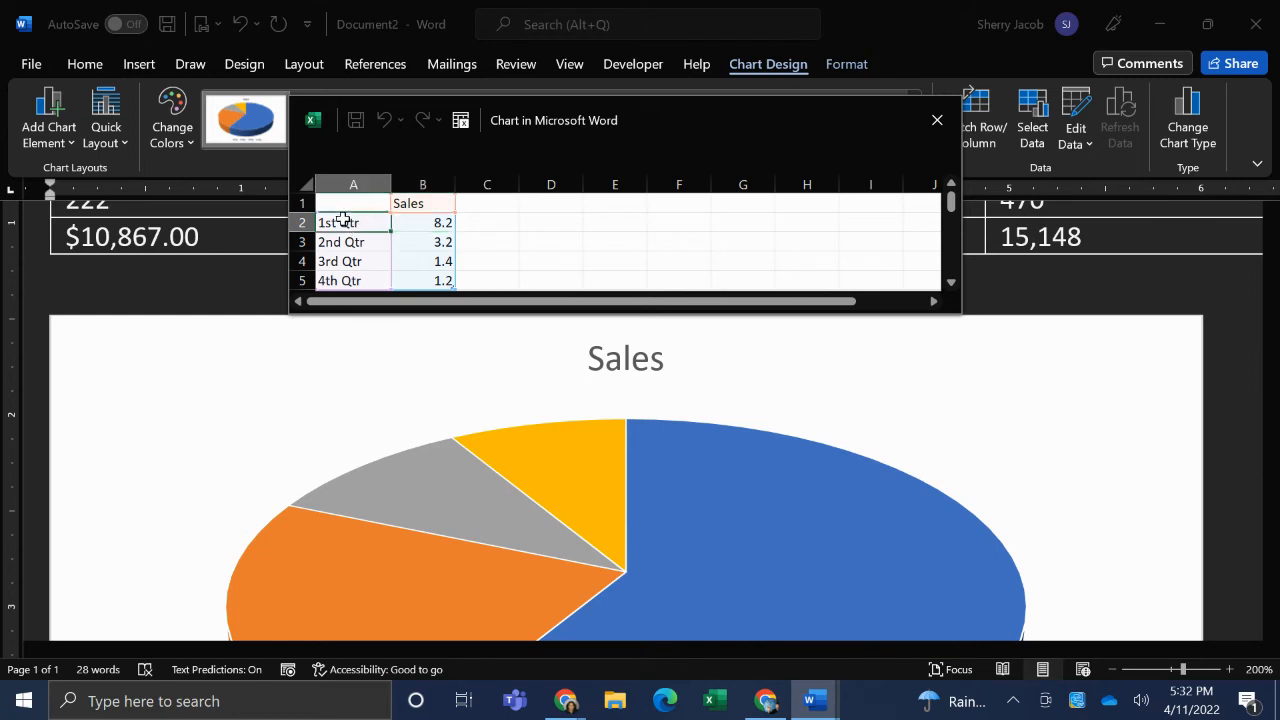
pyautogui.press('Right')
pyautogui.click(343, 221)
pyautogui.write('South Regio')
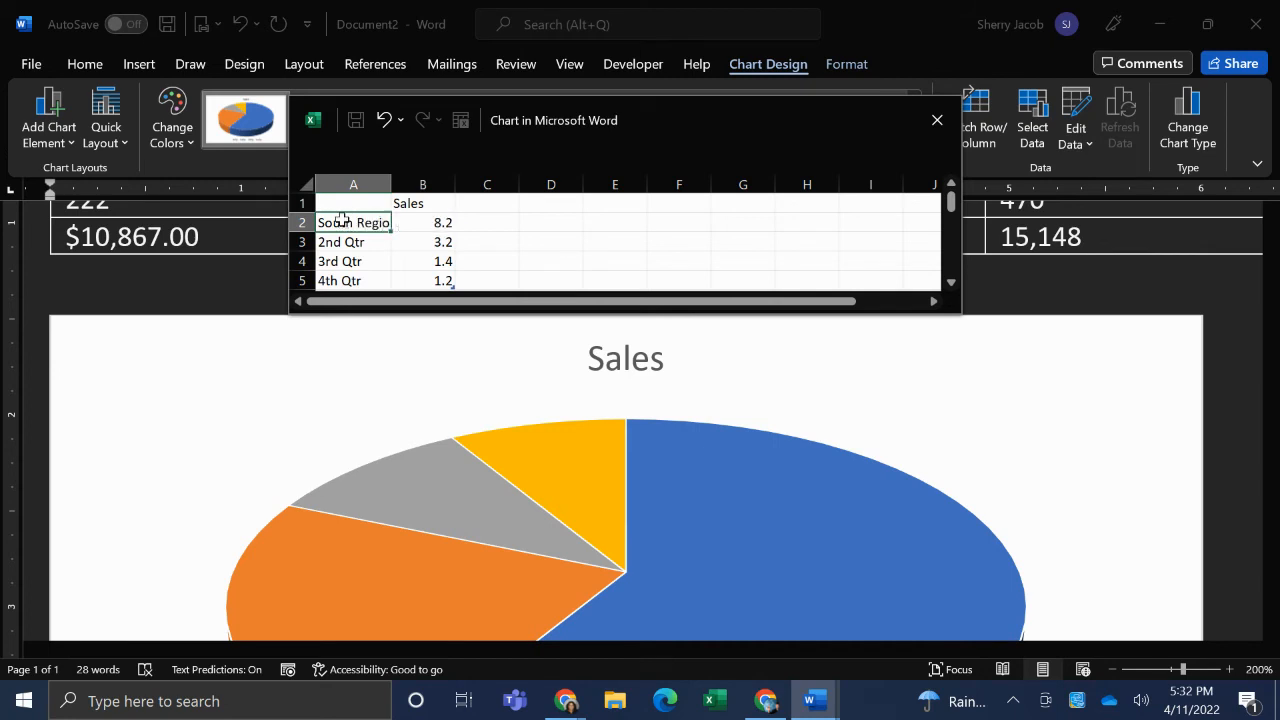
pyautogui.press('Return')
pyautogui.write('North Region')
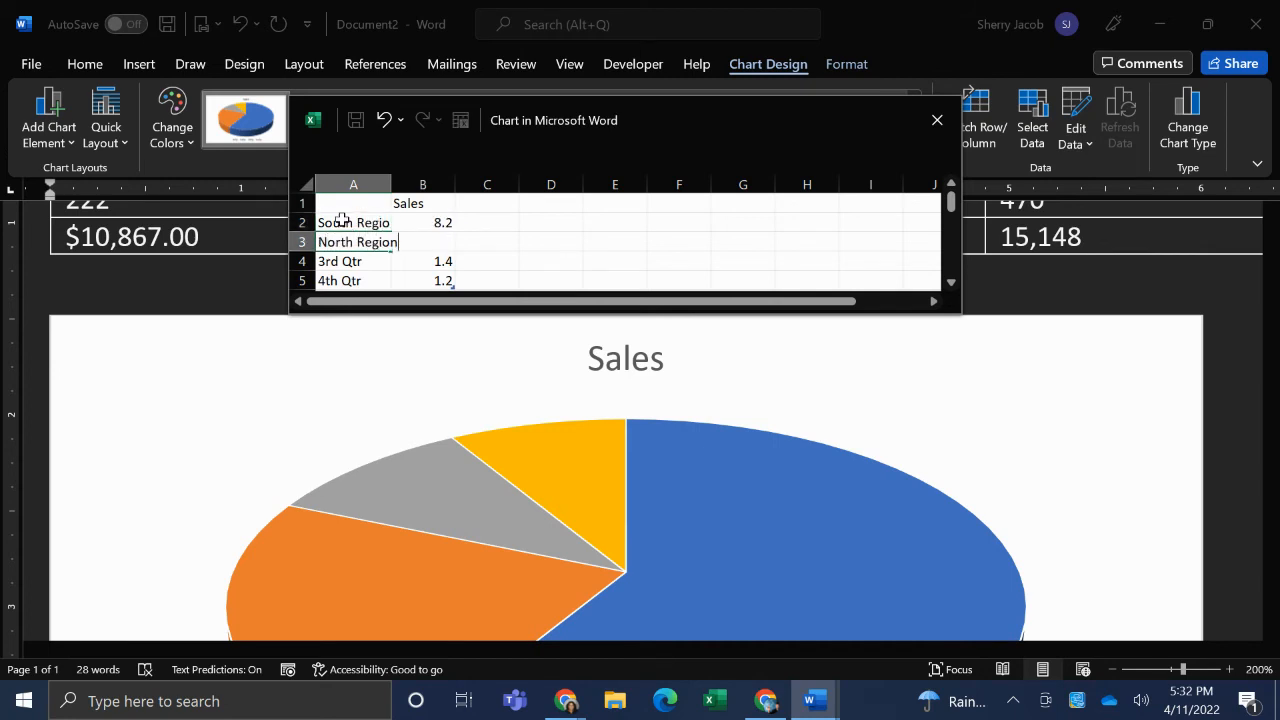
pyautogui.press('Return')
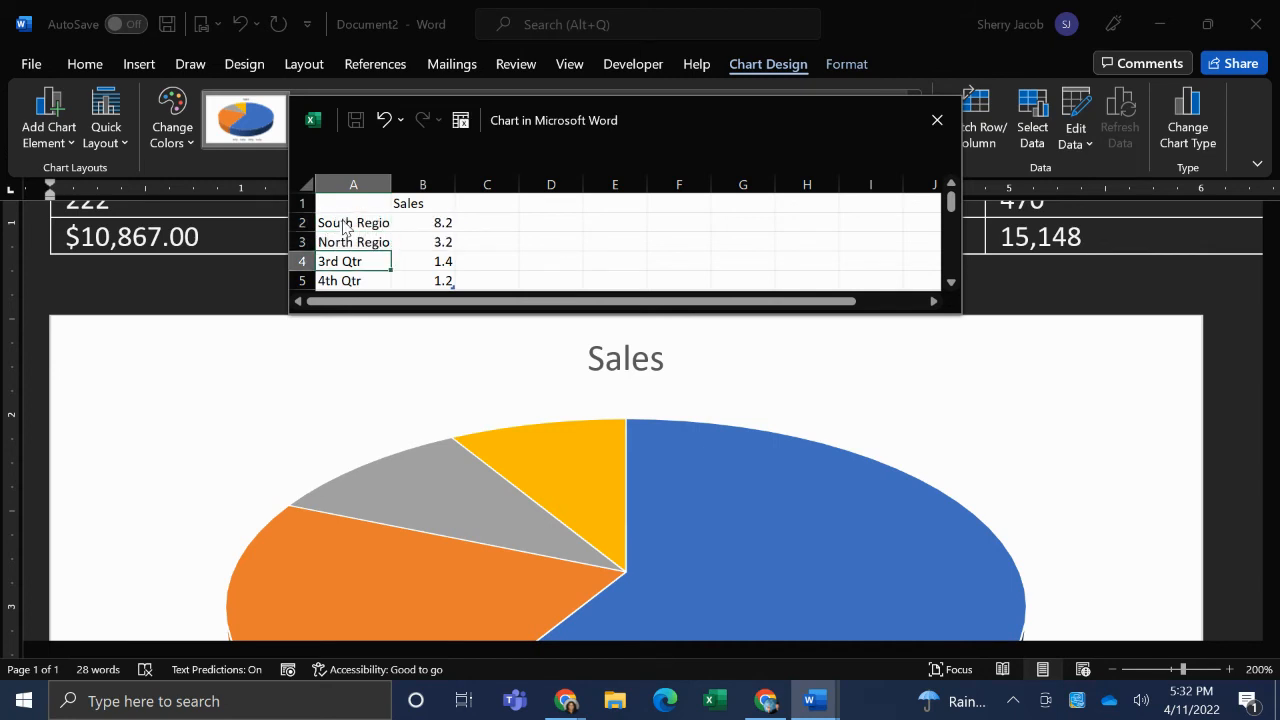
pyautogui.write('Midwe')
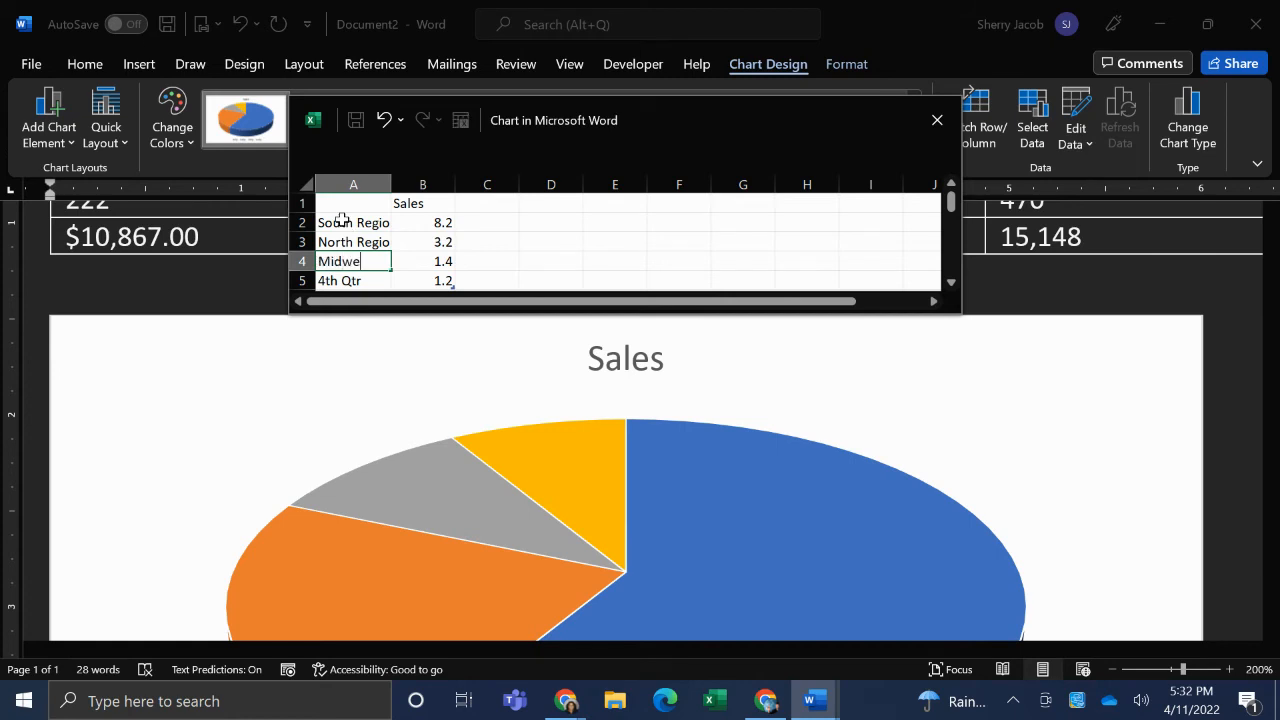
pyautogui.write('st Region')
pyautogui.press('Return')
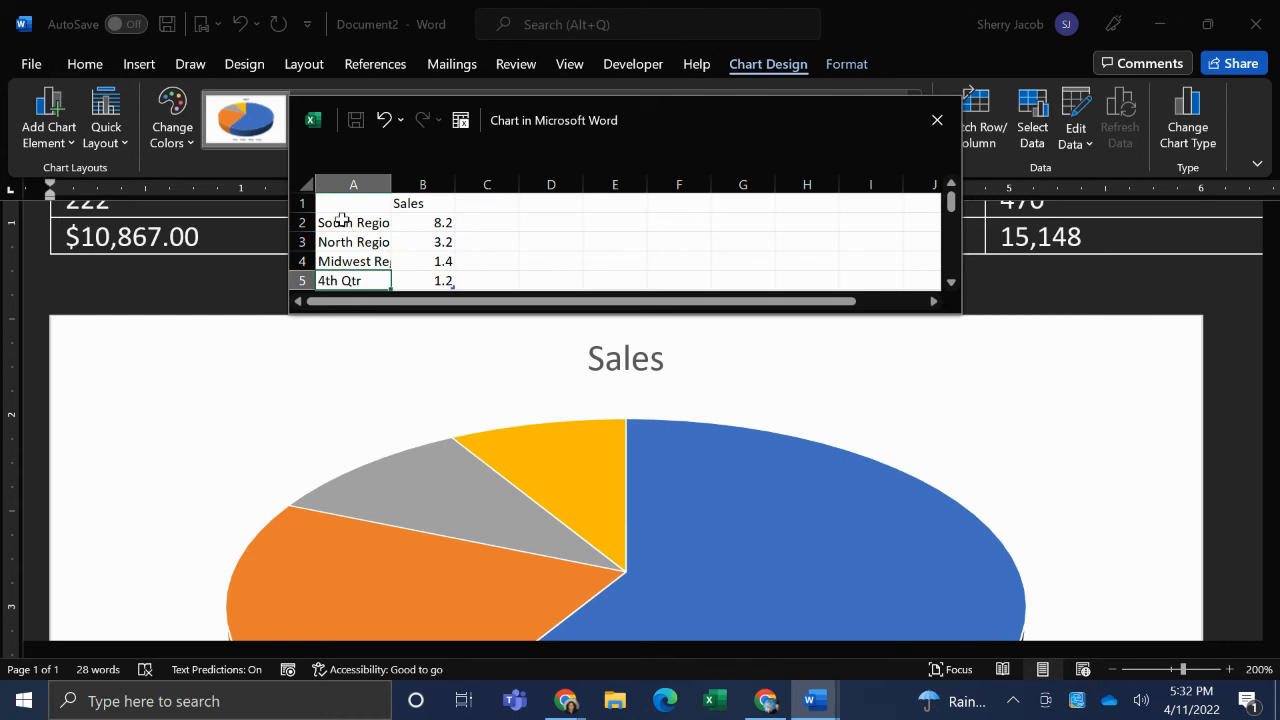
# - Replace the 4th Qtr label in the chart data with Northeast Region
pyautogui.write('Midwest Region')
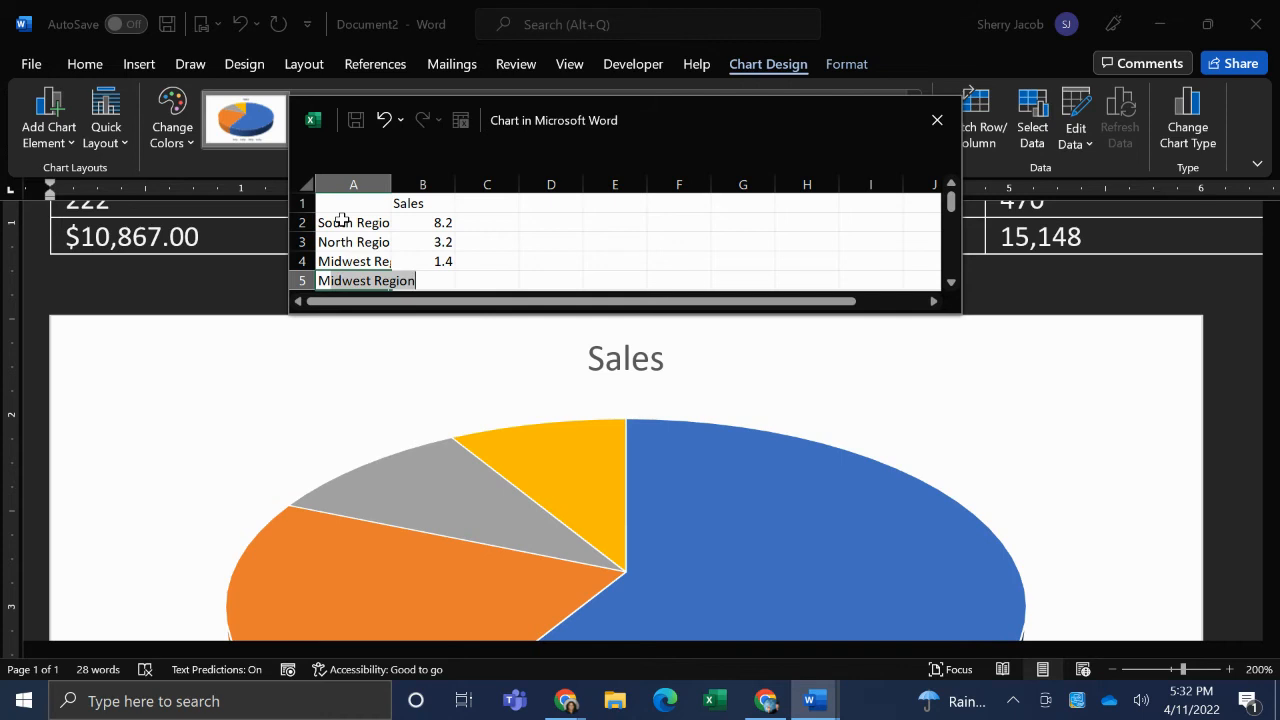
pyautogui.press('BackSpace')
pyautogui.press('BackSpace')
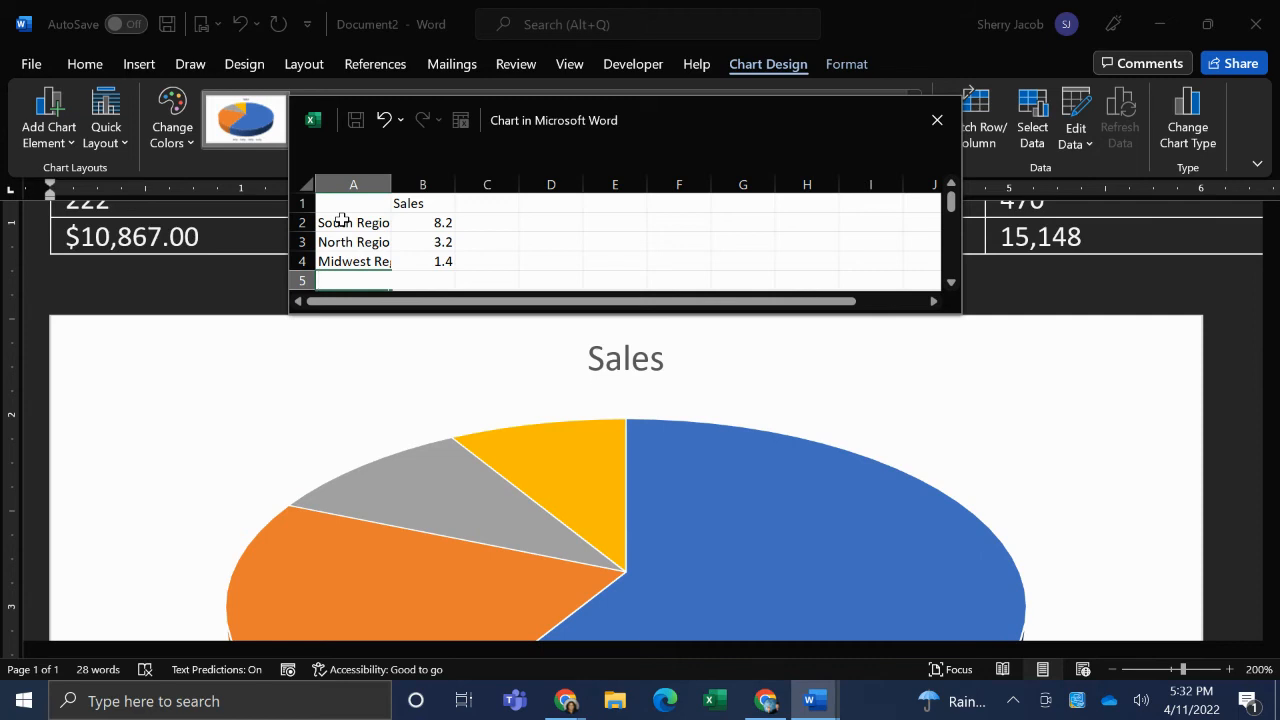
pyautogui.write('North')
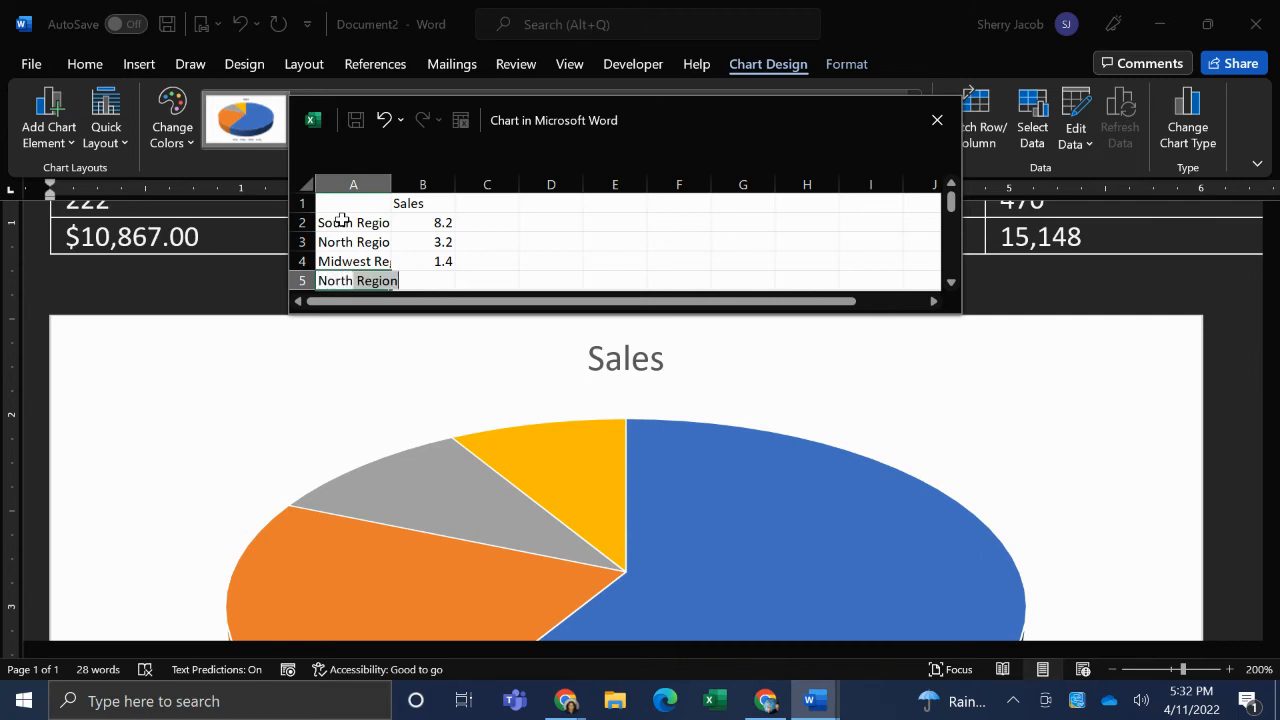
pyautogui.write('east')
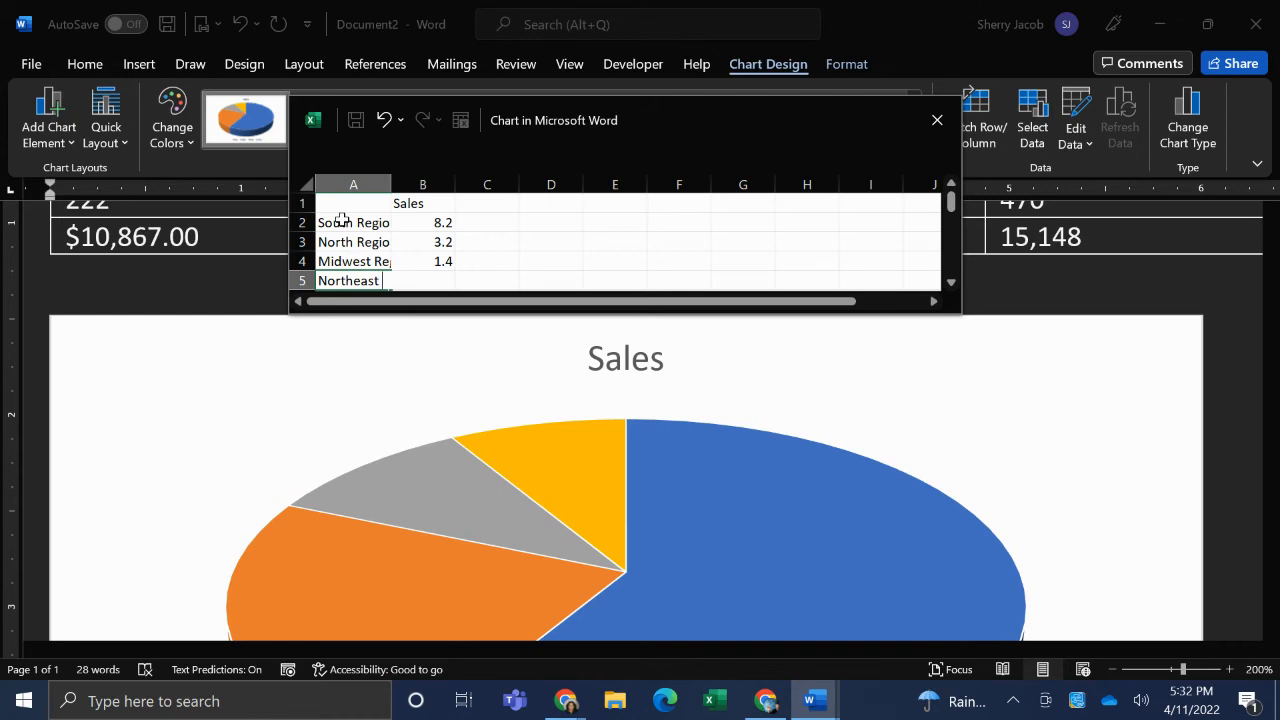
pyautogui.write(' Region')
# - Change the North Region label in the chart data to Northwest Region
pyautogui.doubleClick(352, 244)
pyautogui.write('we')
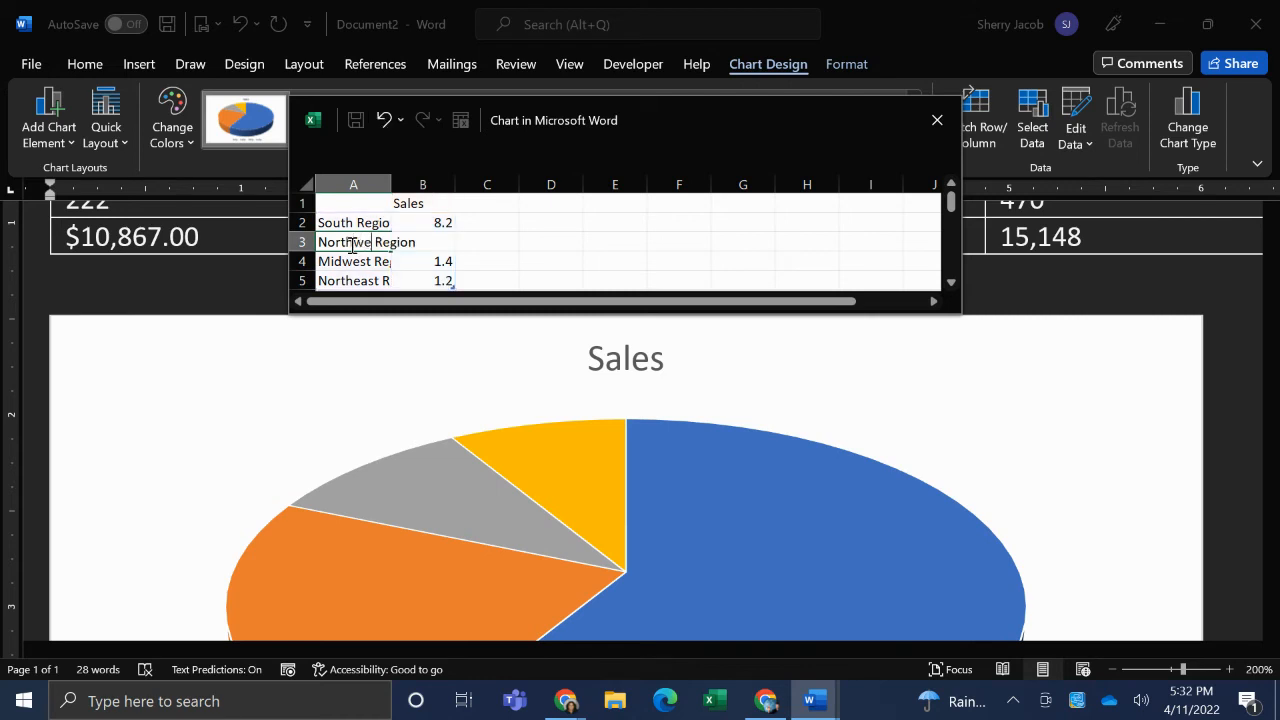
pyautogui.write('st')
pyautogui.press('Return')
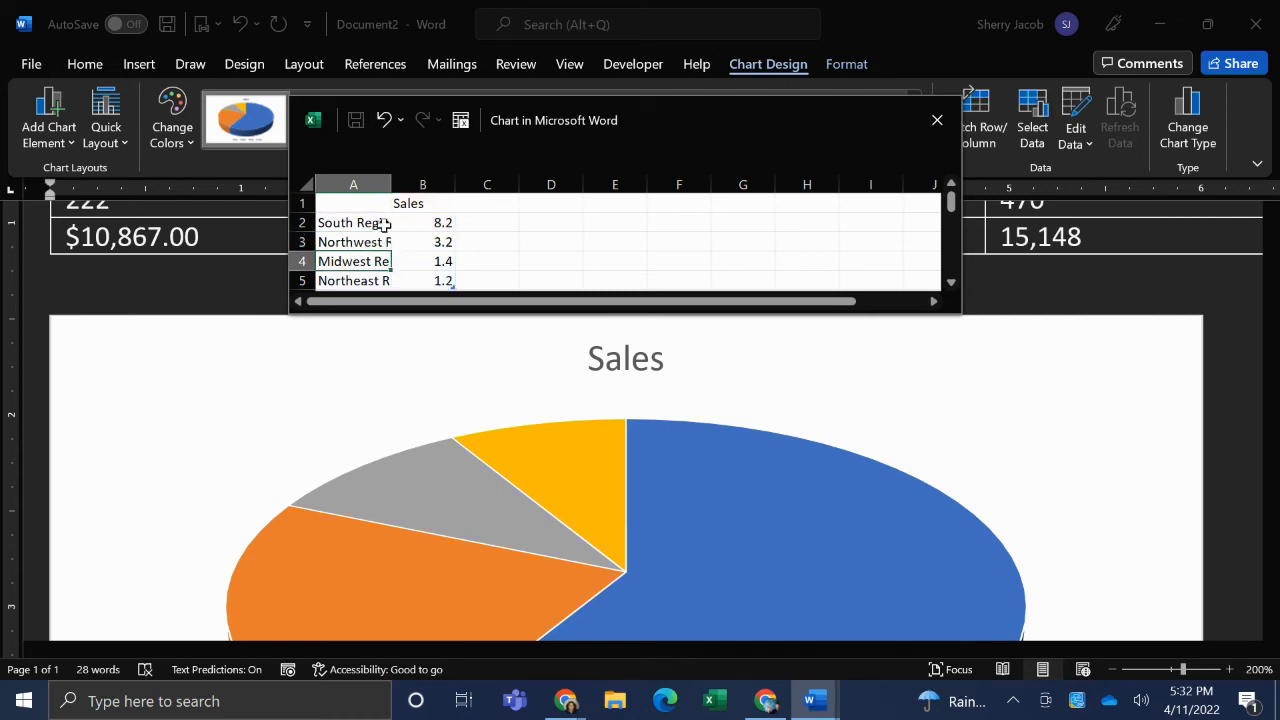
# - Widen column A of the chart data sheet to fit the full region names
pyautogui.click(384, 225)
pyautogui.doubleClick(384, 225)
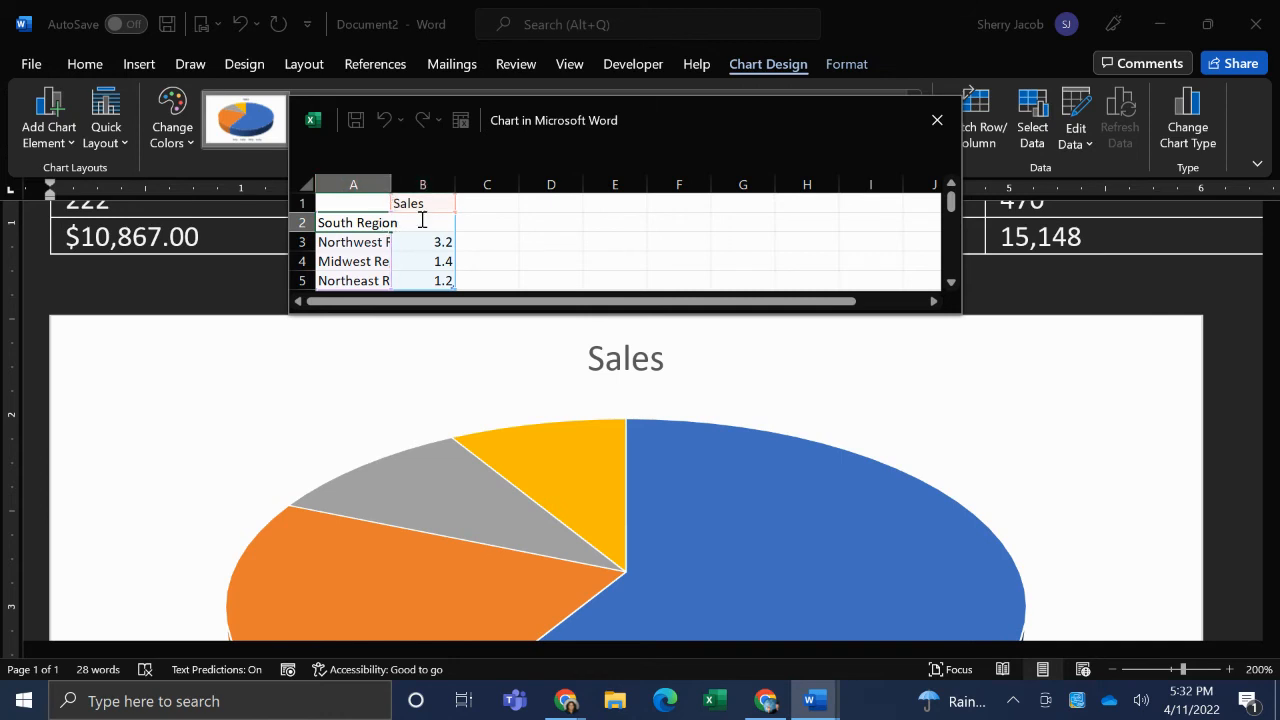
pyautogui.click(526, 222)
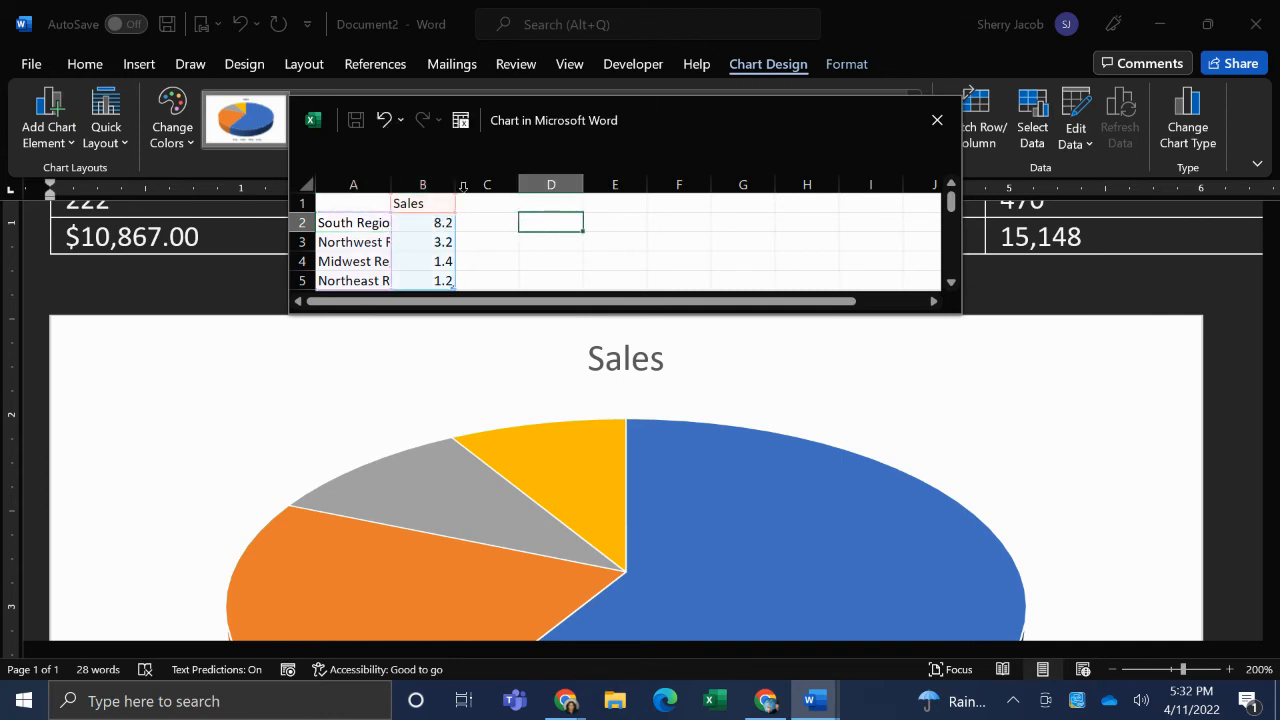
pyautogui.click(386, 180)
pyautogui.doubleClick(386, 180)
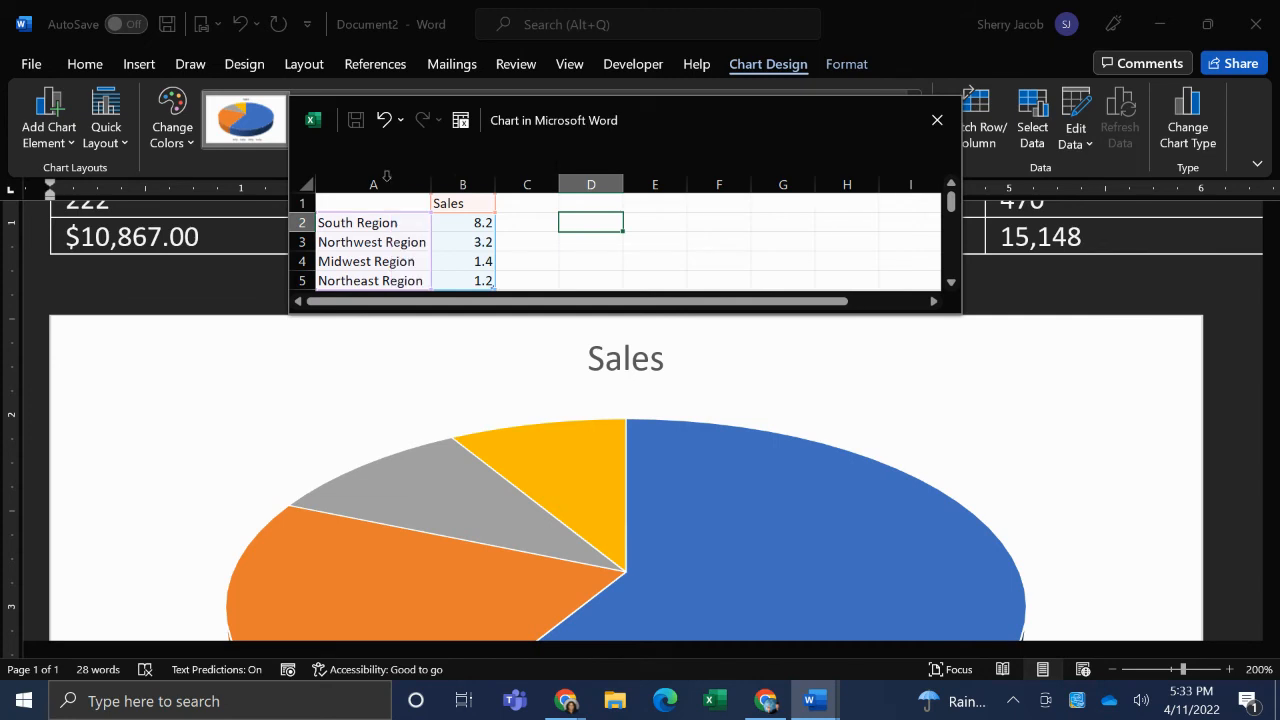
# - Enter sales of 45 for South, 897 for Northwest, 3456 for Midwest and 12987 for Northeast, and close the chart data sheet
pyautogui.click(466, 220)
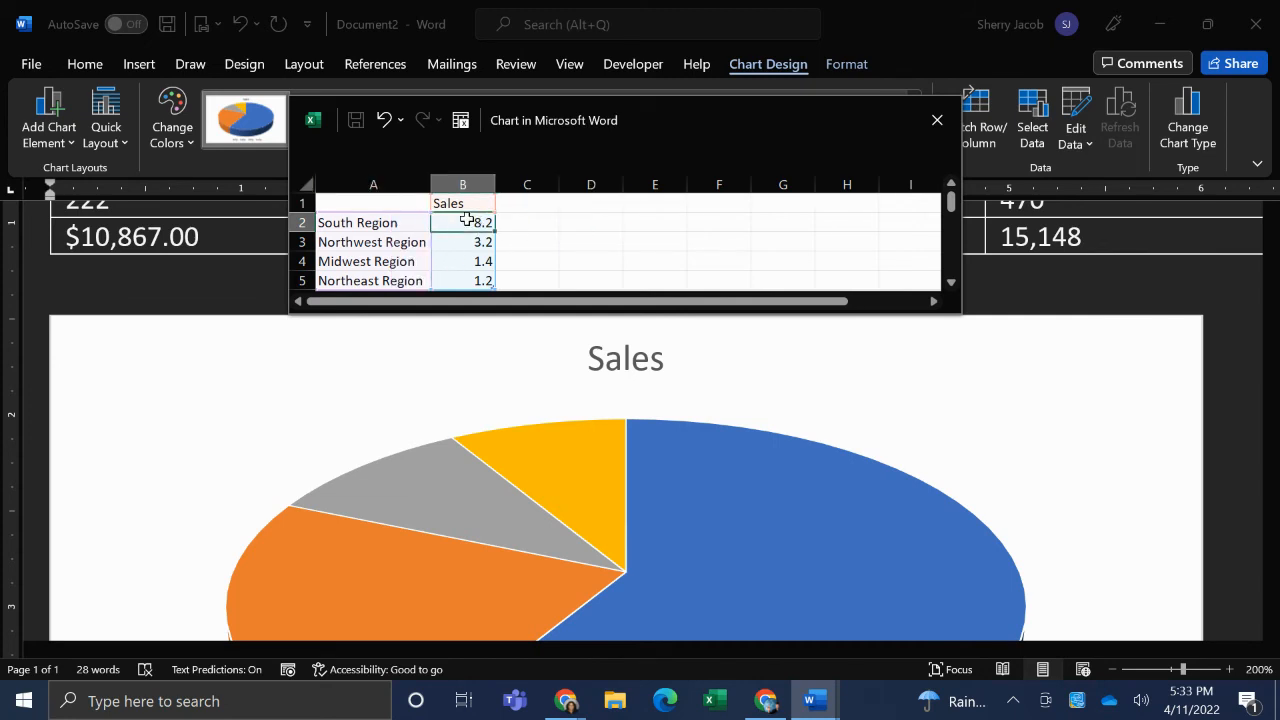
pyautogui.write('45')
pyautogui.press('Return')
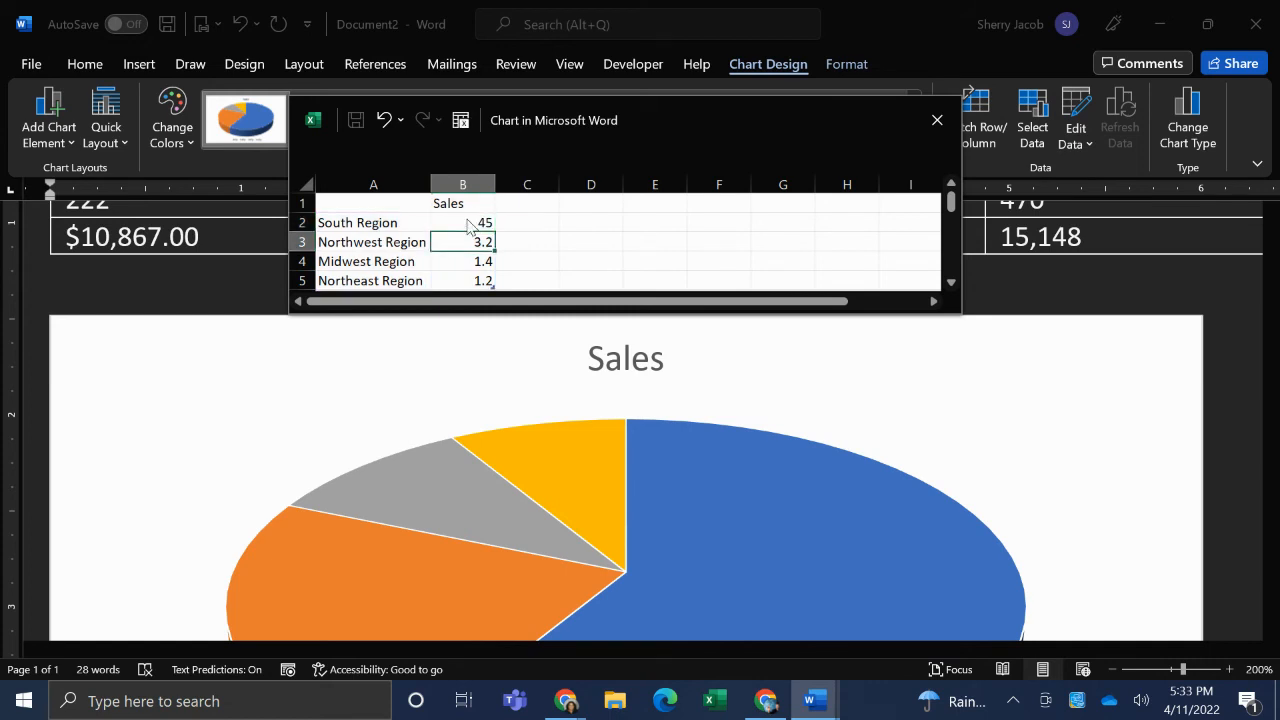
pyautogui.write('897')
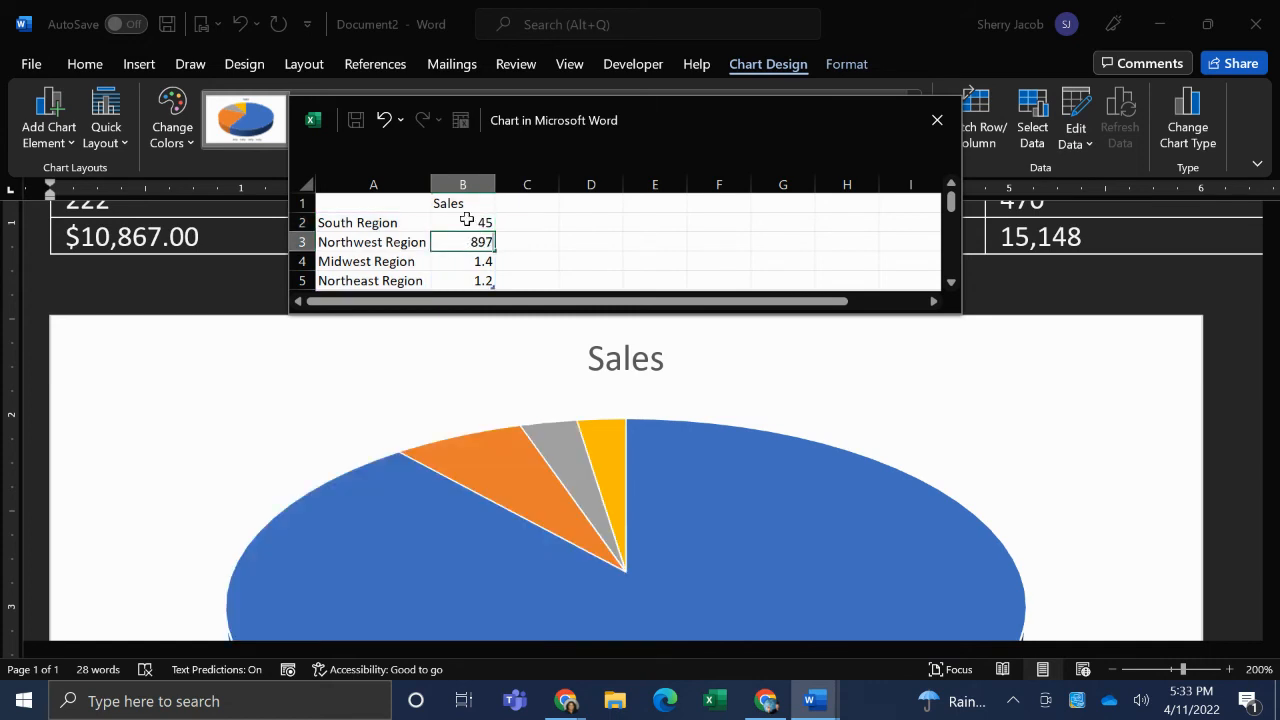
pyautogui.press('Return')
pyautogui.write('3456')
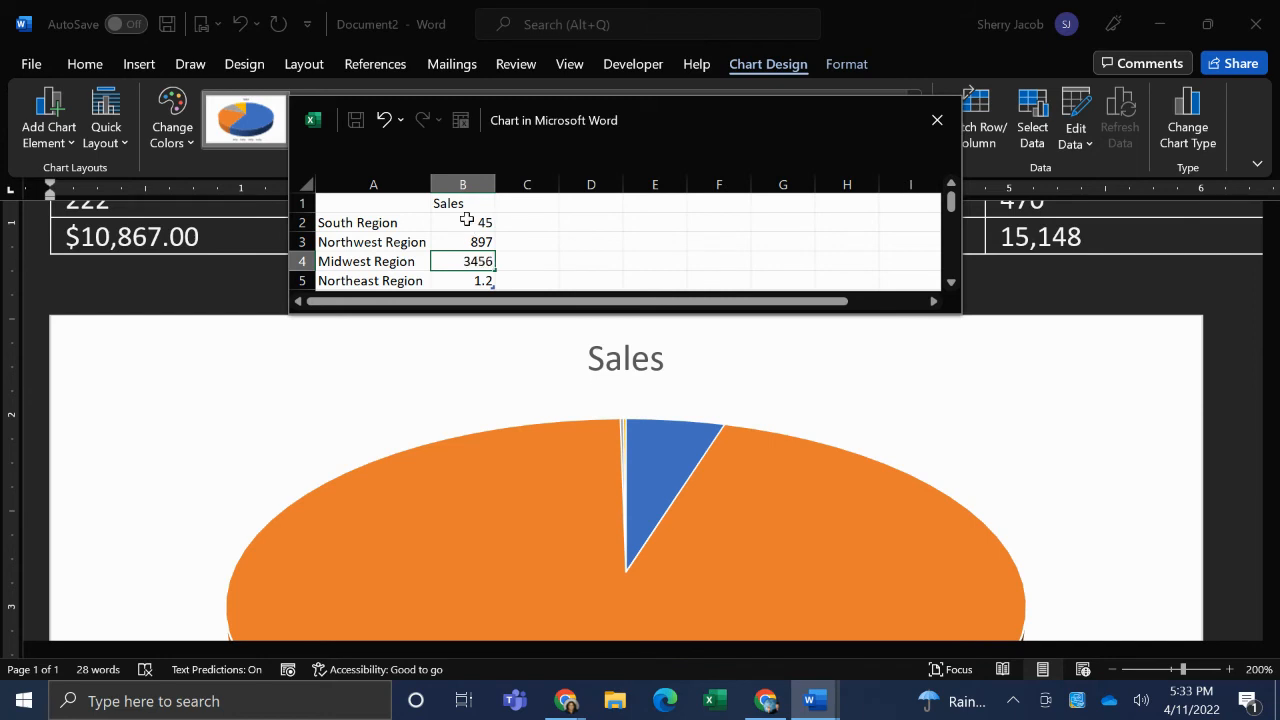
pyautogui.press('Return')
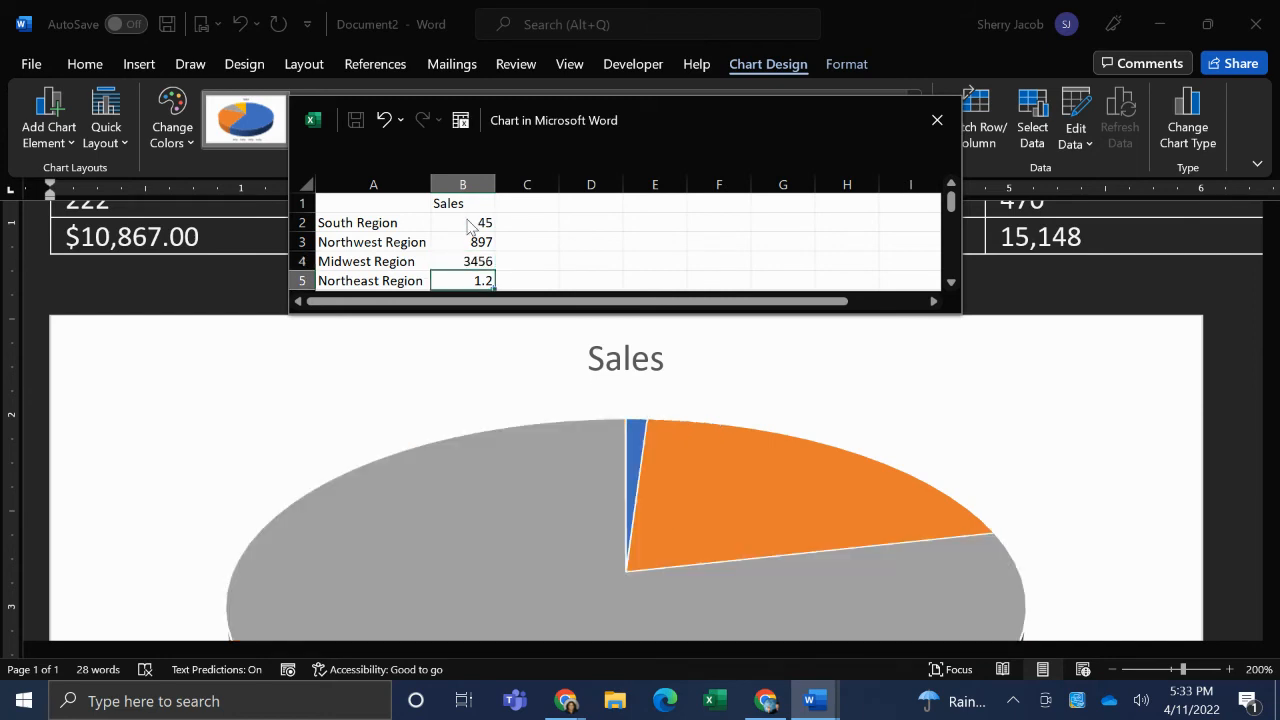
pyautogui.write('12987')
pyautogui.press('Tab')
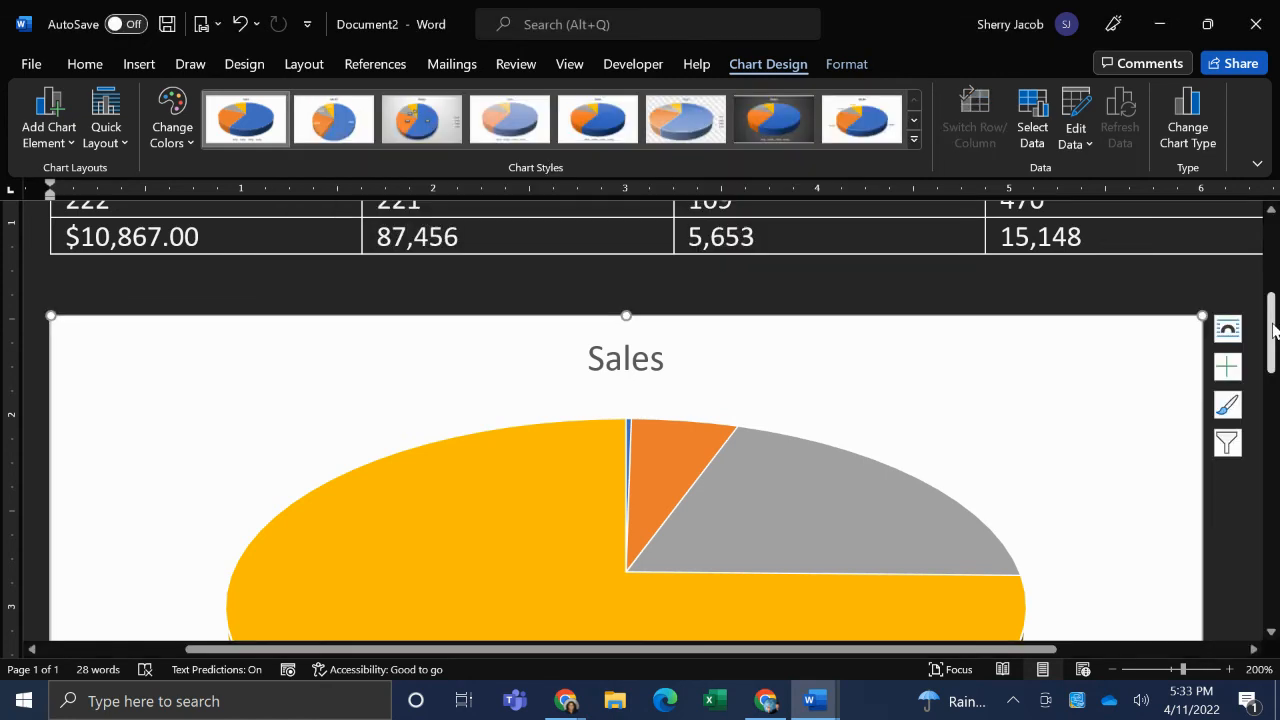
# - Add data labels to the pie chart as data callouts
pyautogui.moveTo(1272, 330)
pyautogui.mouseDown()
pyautogui.moveTo(1272, 374)
pyautogui.moveTo(1272, 350)
pyautogui.mouseUp()
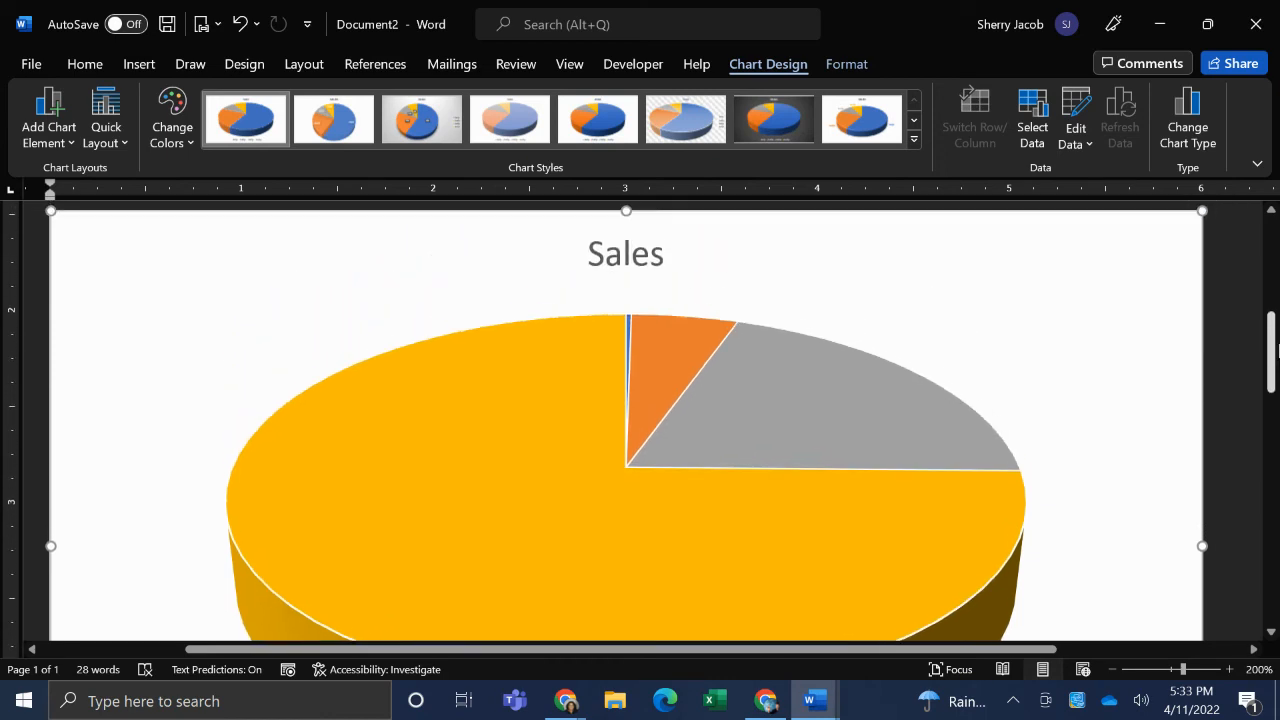
pyautogui.click(58, 128)
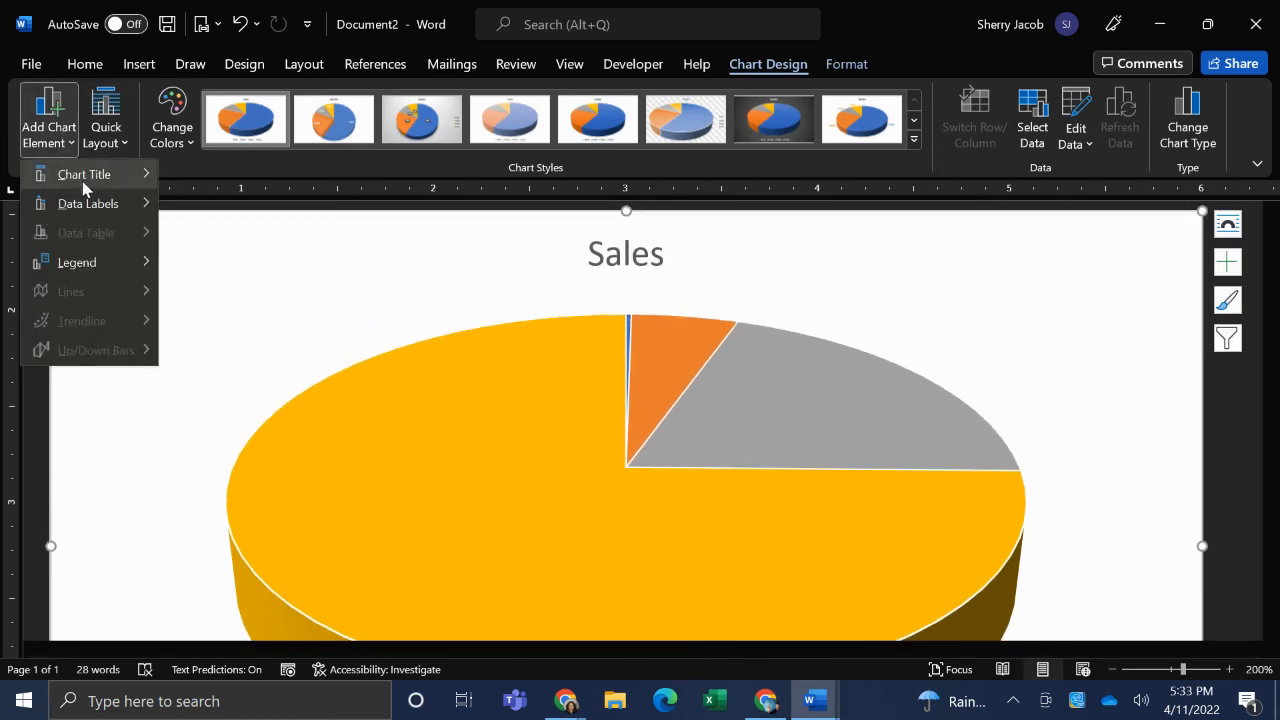
pyautogui.moveTo(83, 182)
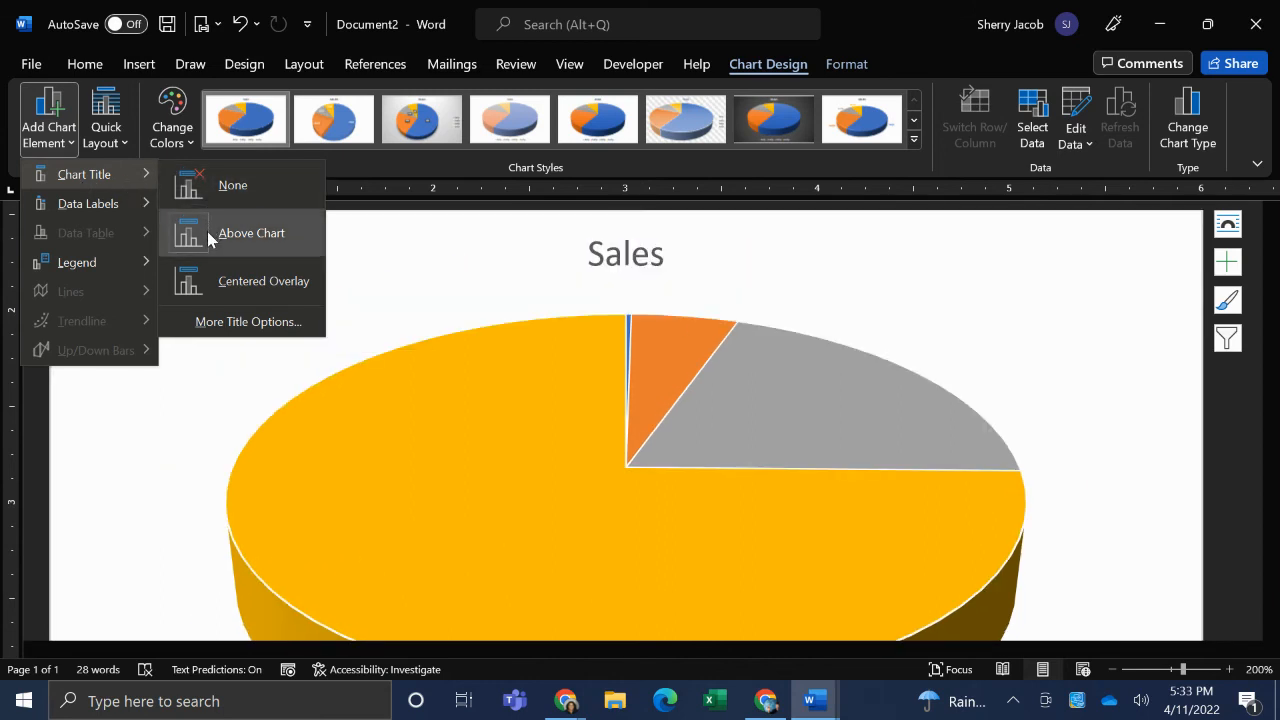
pyautogui.moveTo(65, 204)
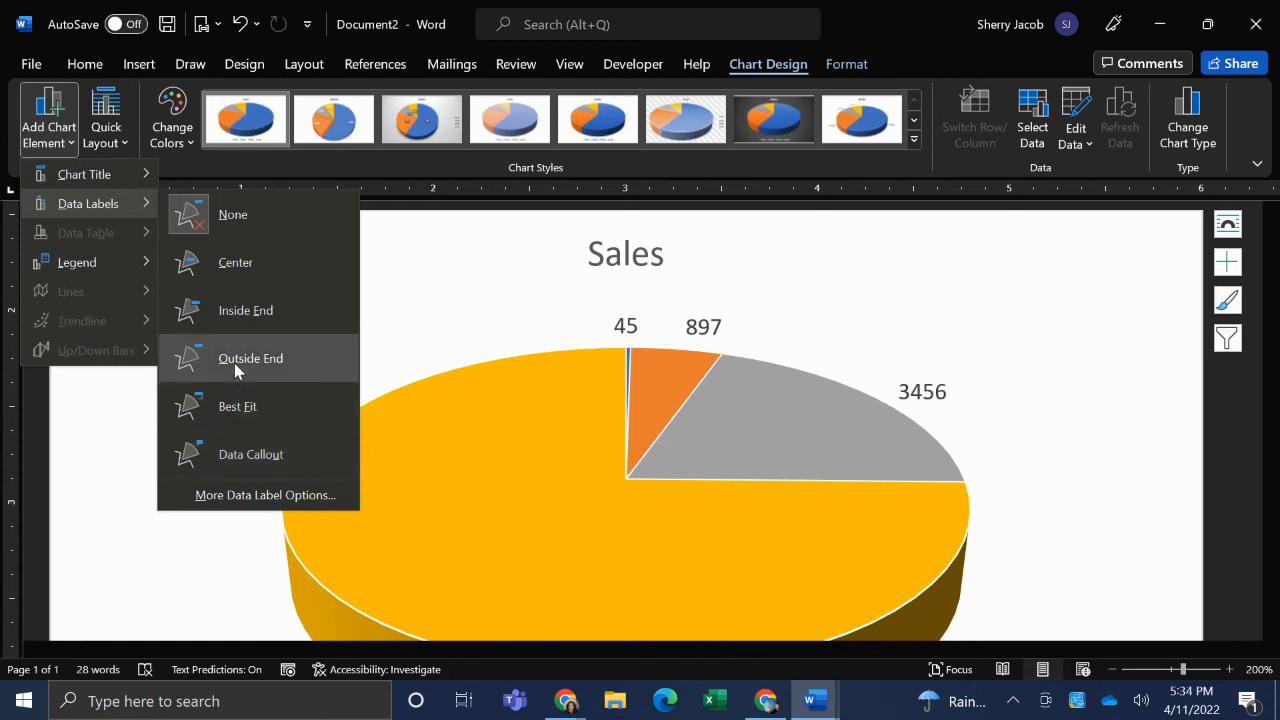
pyautogui.click(237, 460)
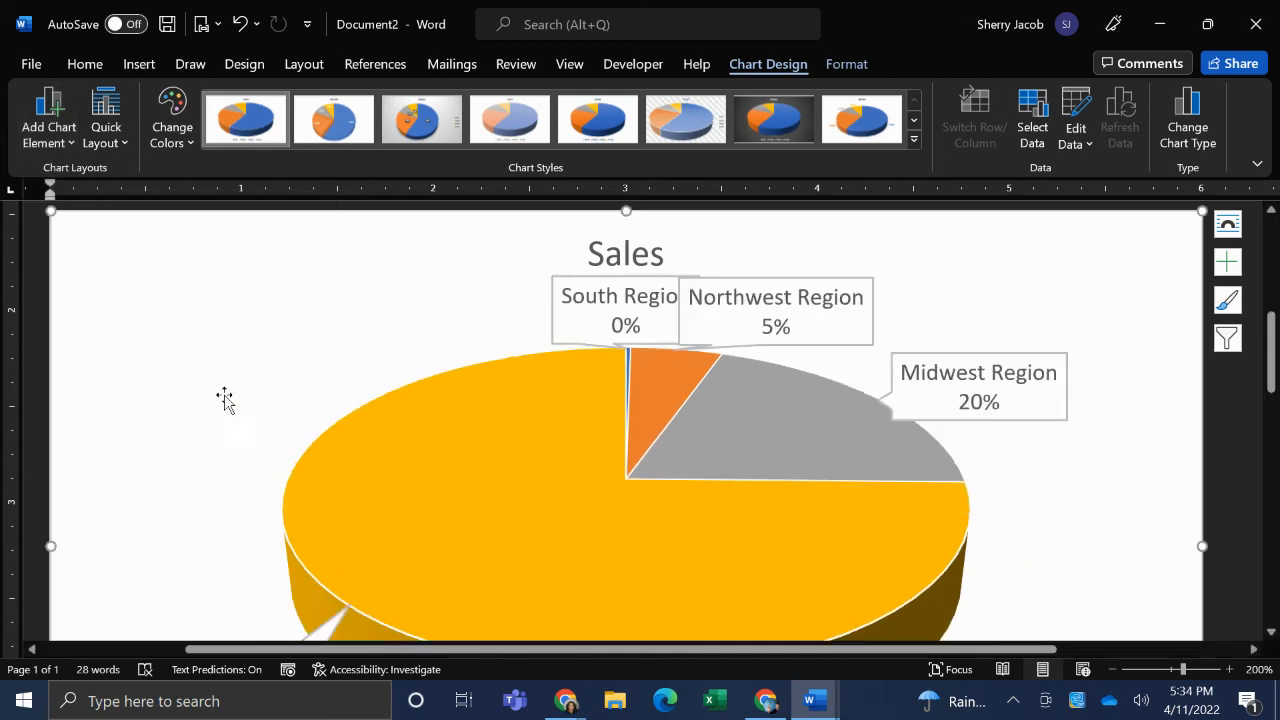
# - Place the chart's legend to the right of the pie
pyautogui.click(57, 148)
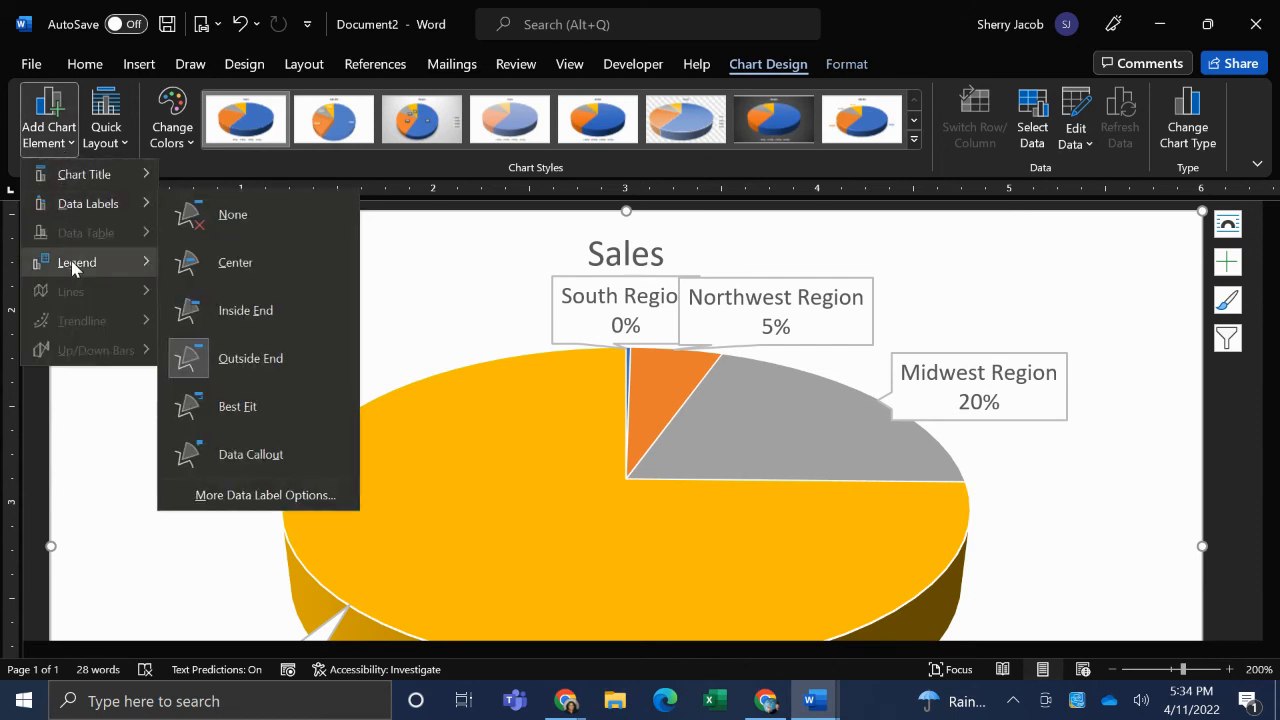
pyautogui.moveTo(69, 261)
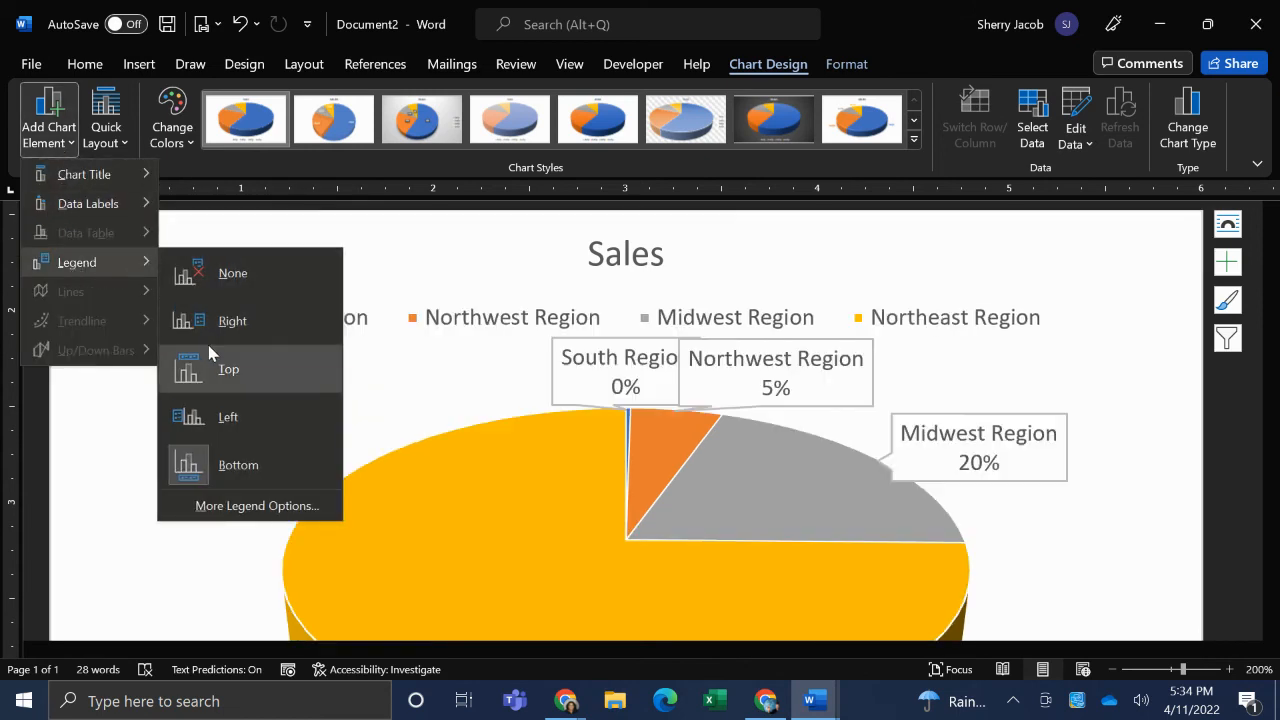
pyautogui.click(212, 331)
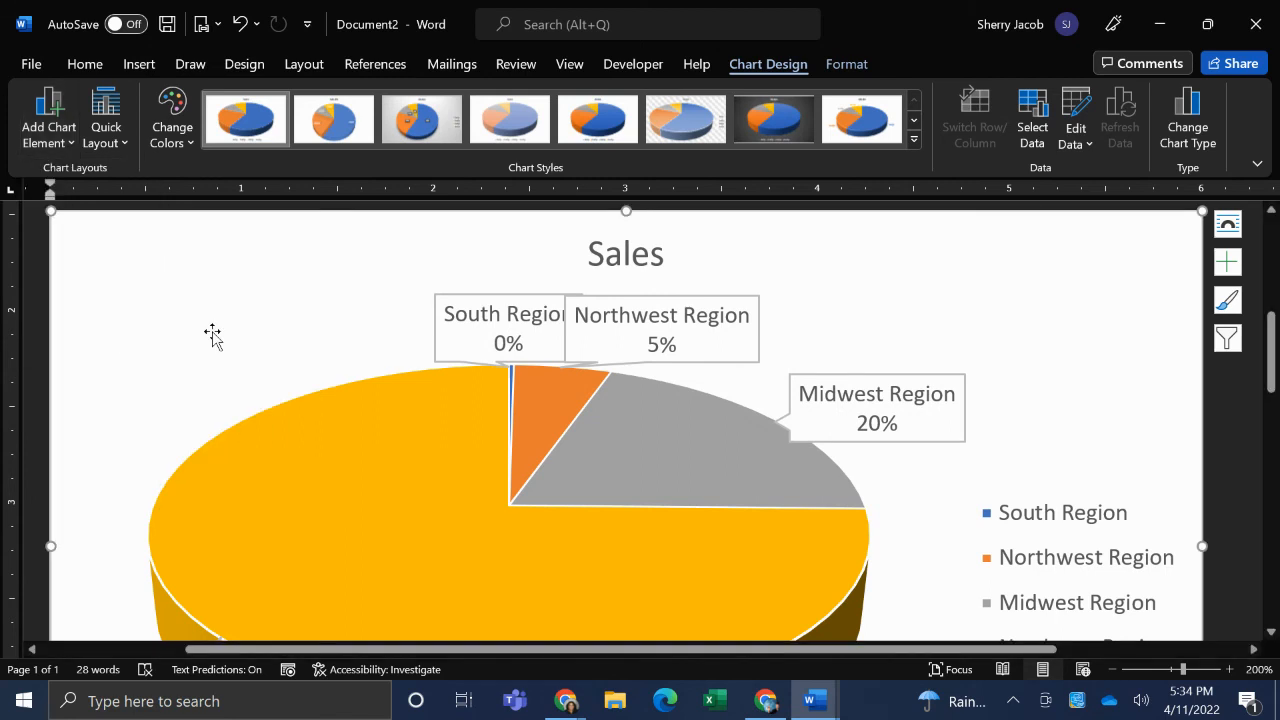
# - Apply the chart style with the dark grey gradient background to the pie chart
pyautogui.click(913, 144)
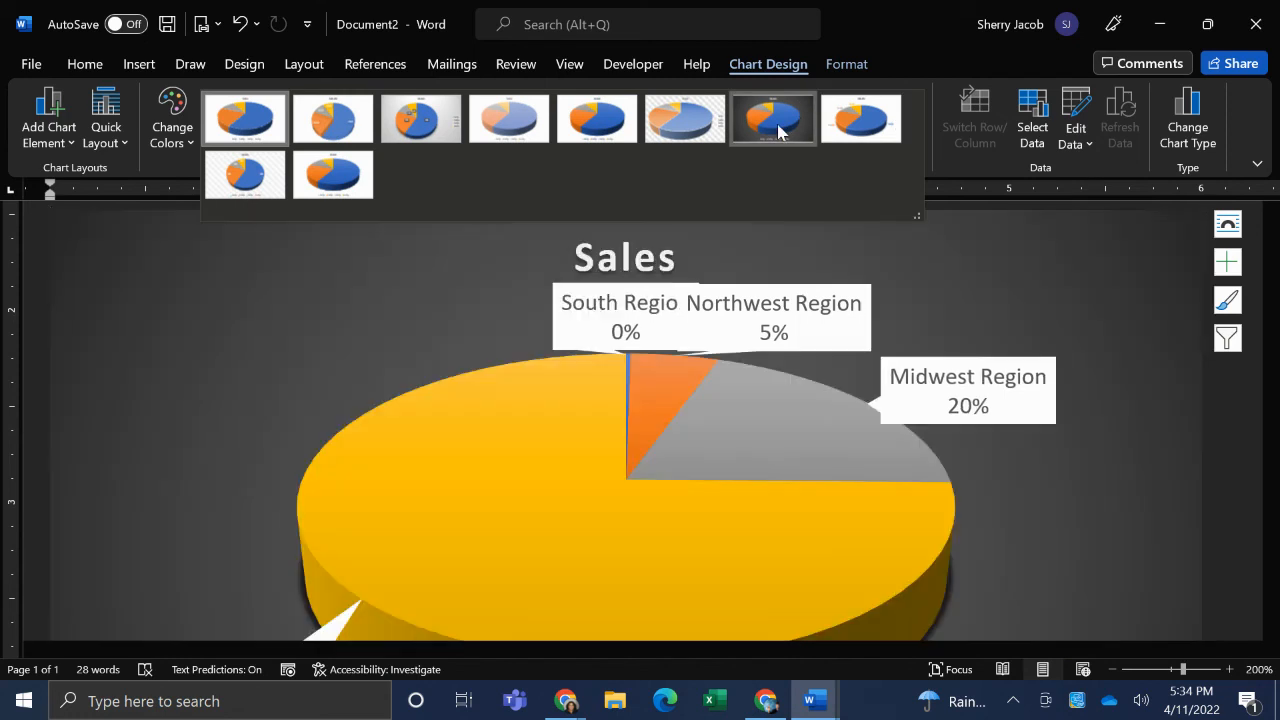
pyautogui.click(779, 131)
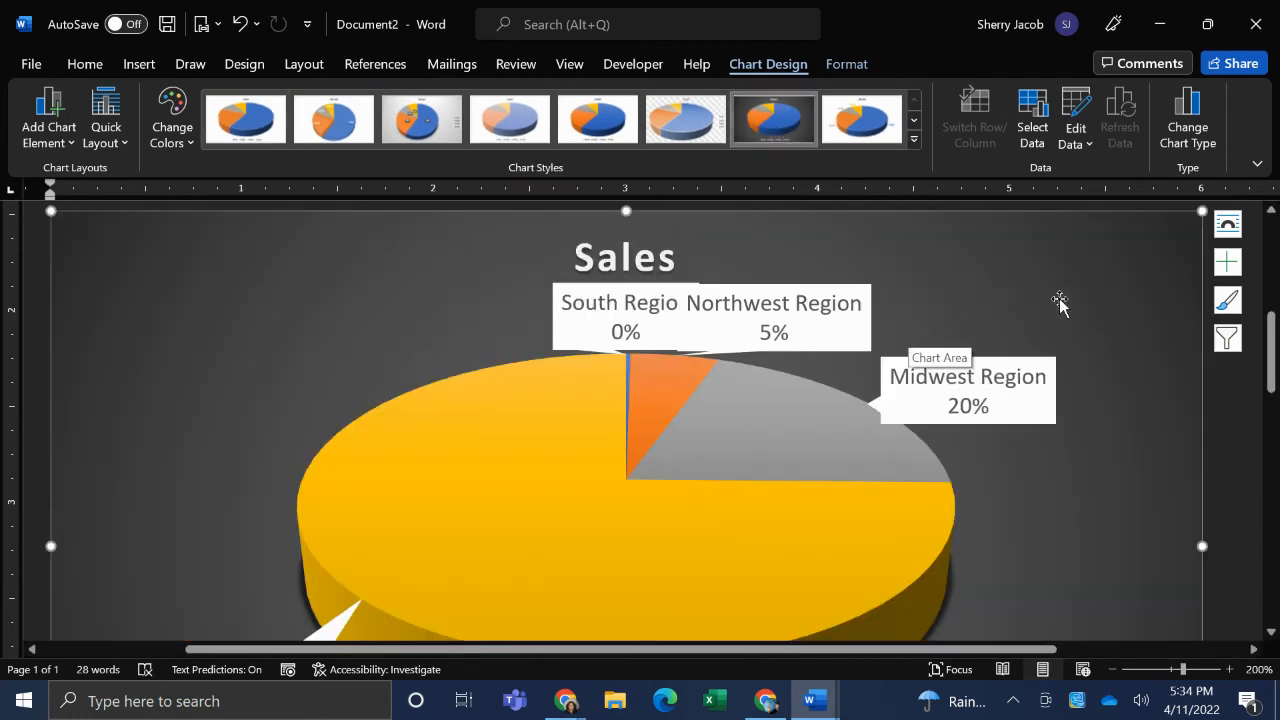
pyautogui.click(186, 133)
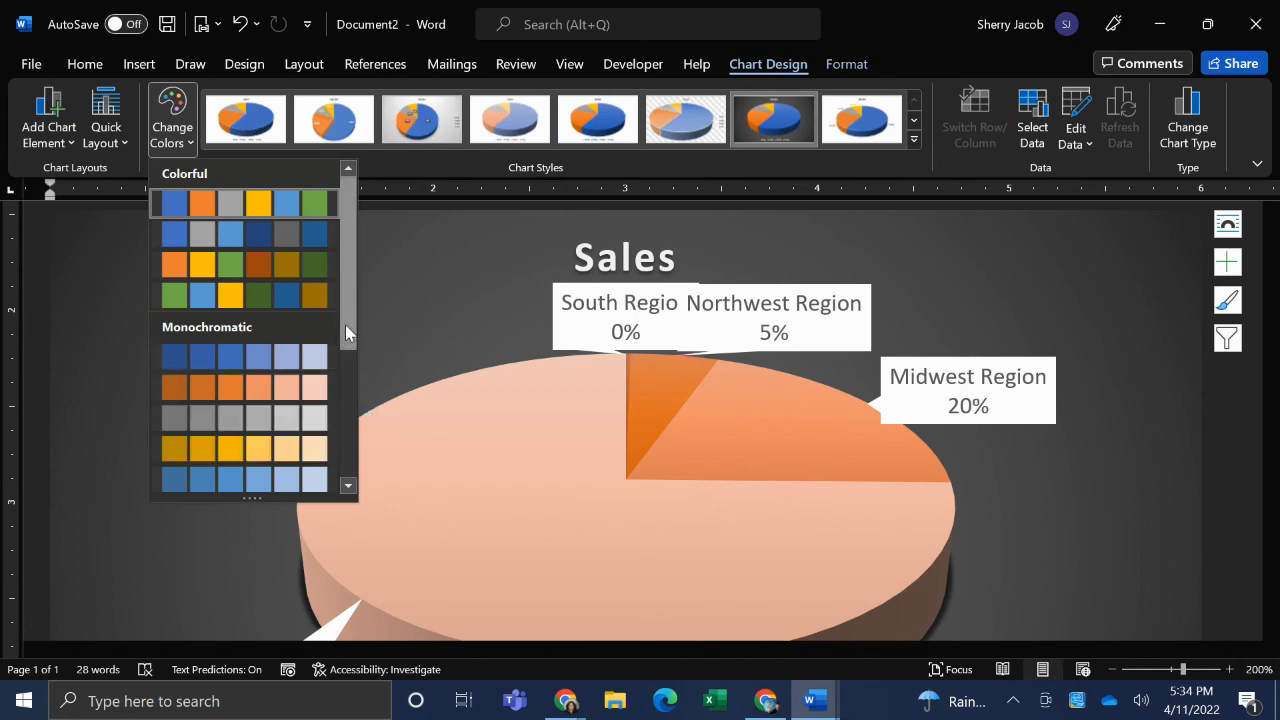
pyautogui.moveTo(345, 324); pyautogui.dragTo(352, 455)
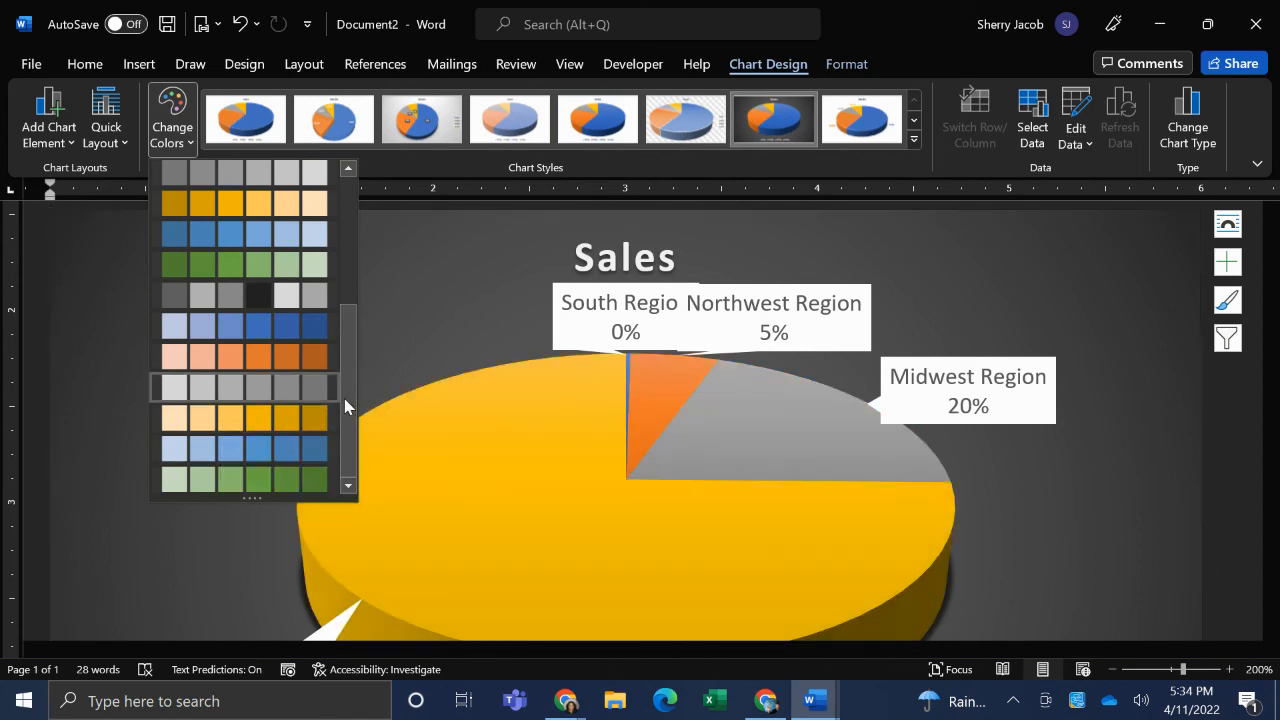
pyautogui.moveTo(344, 398); pyautogui.dragTo(359, 255)
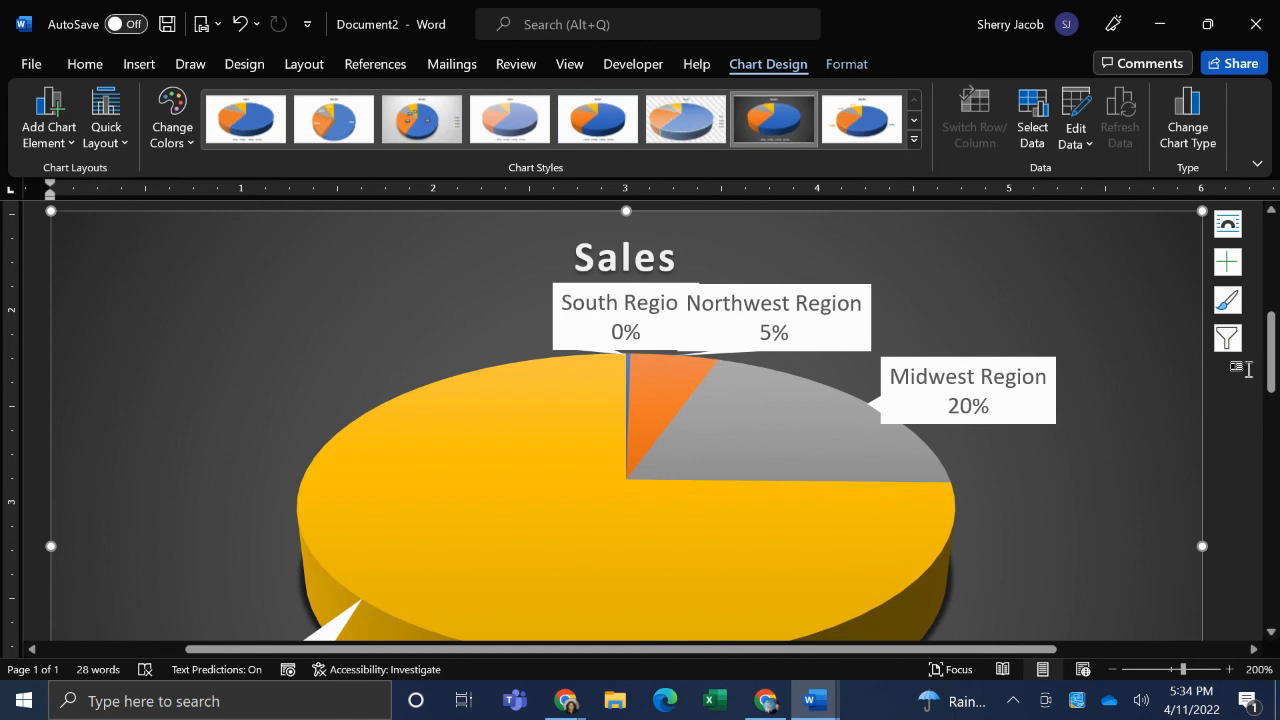
# - Change the Sales pie chart to a 3-D Clustered Column chart and look over the resulting chart
pyautogui.moveTo(1272, 340)
pyautogui.mouseDown()
pyautogui.moveTo(1276, 409)
pyautogui.moveTo(1276, 335)
pyautogui.mouseUp()
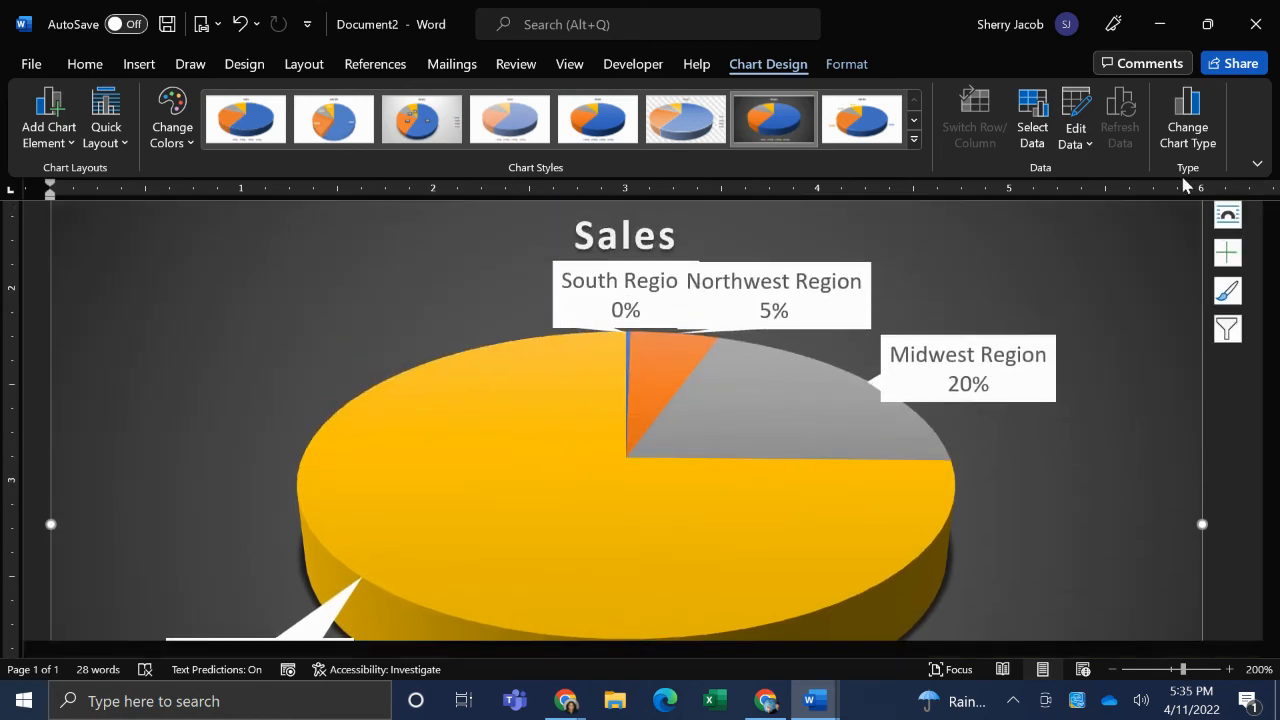
pyautogui.click(1178, 137)
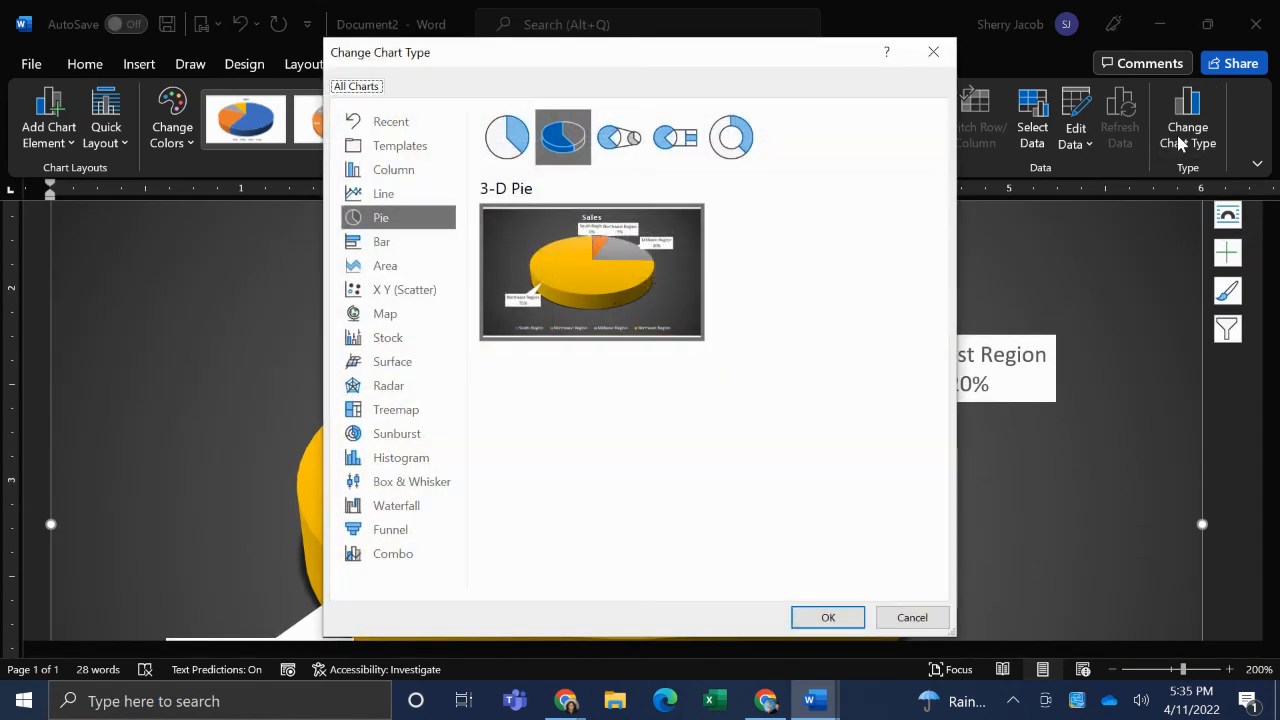
pyautogui.click(398, 172)
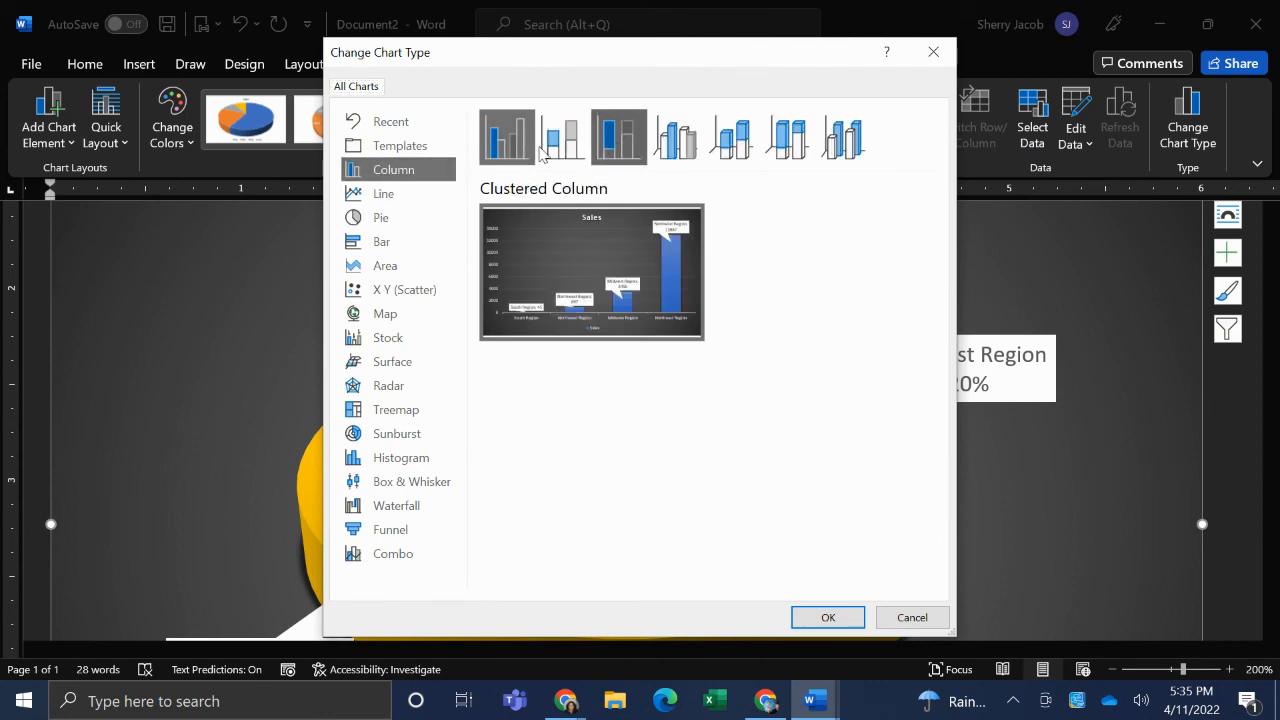
pyautogui.click(697, 143)
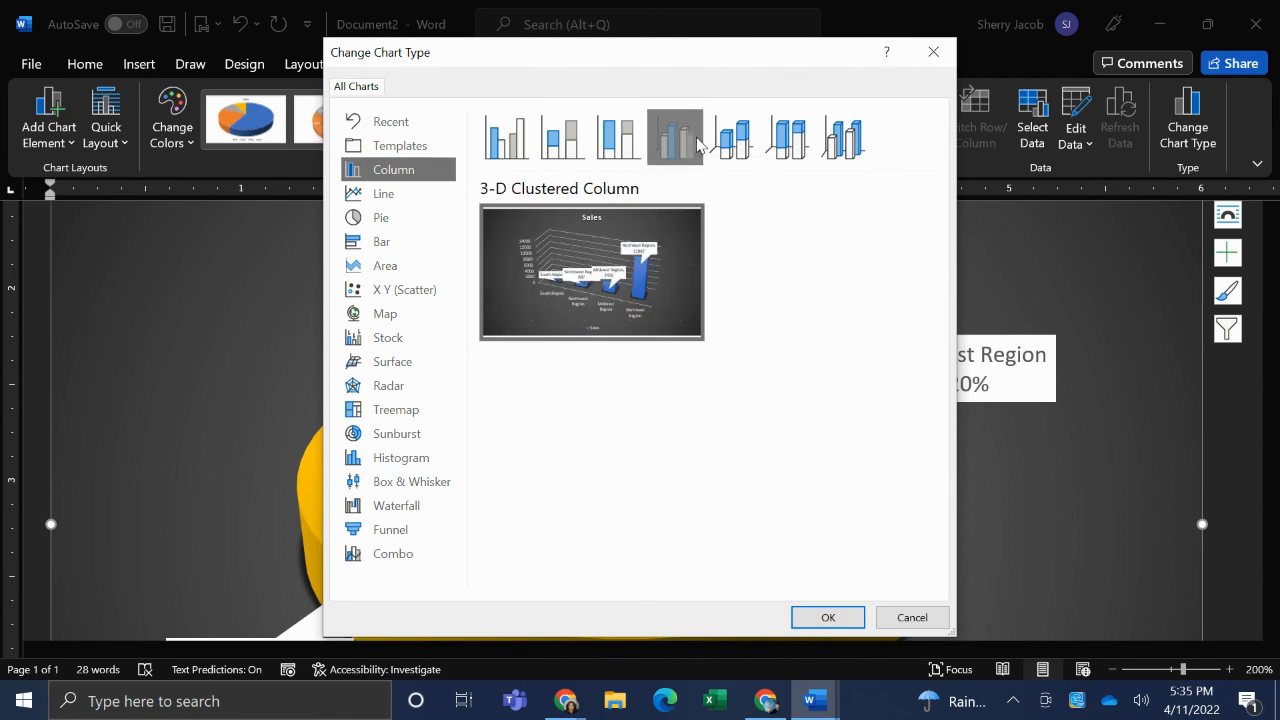
pyautogui.click(818, 619)
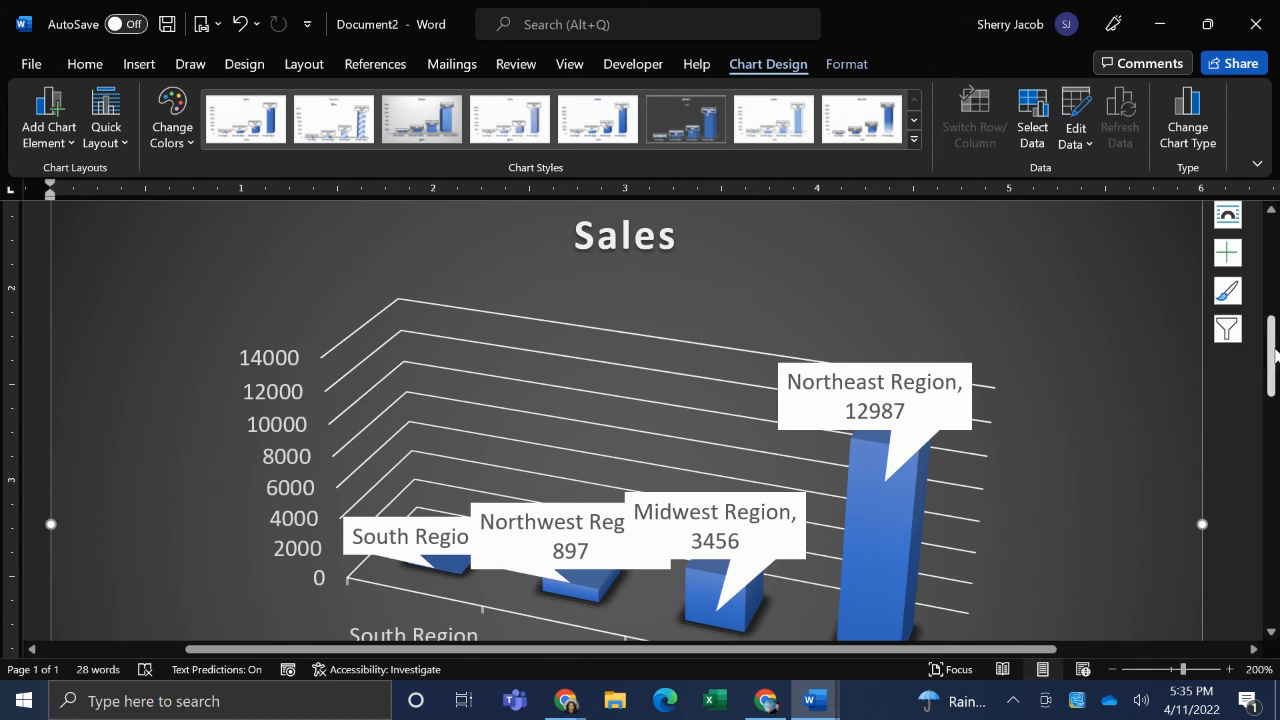
pyautogui.scroll(-3, 1274, 355)
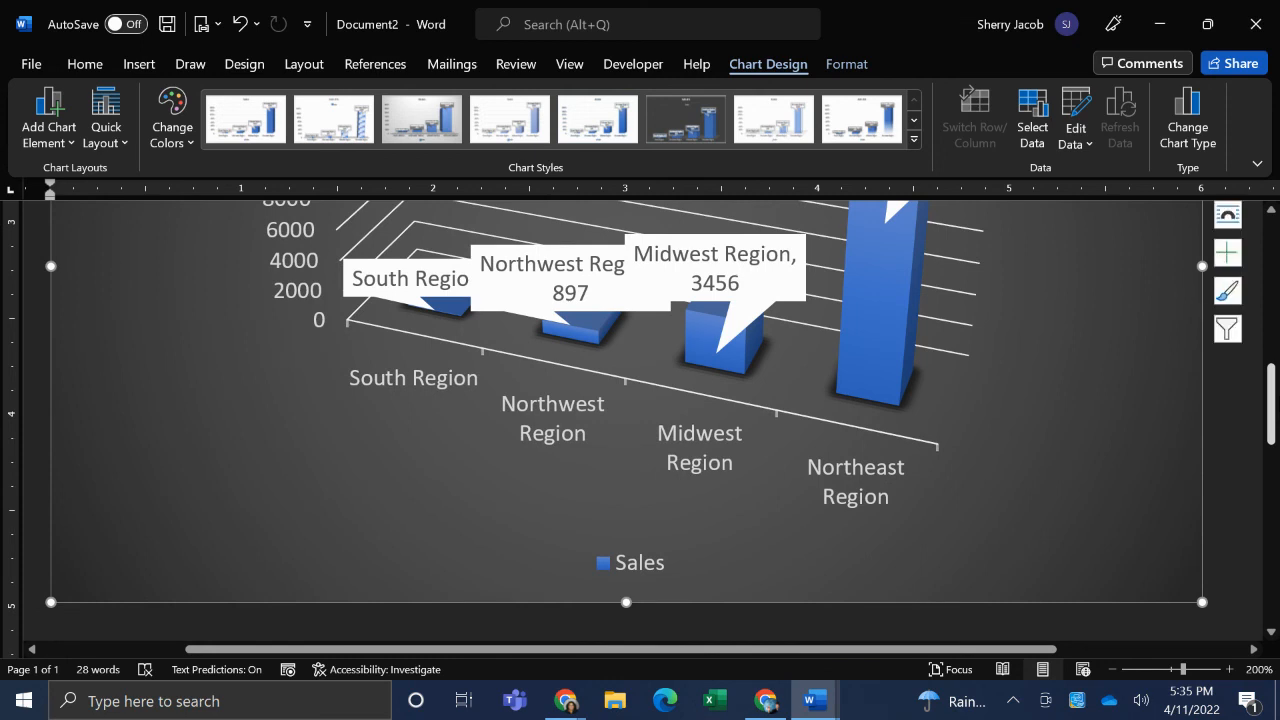
pyautogui.scroll(2, 644, 421)
pyautogui.scroll(1, 644, 421)
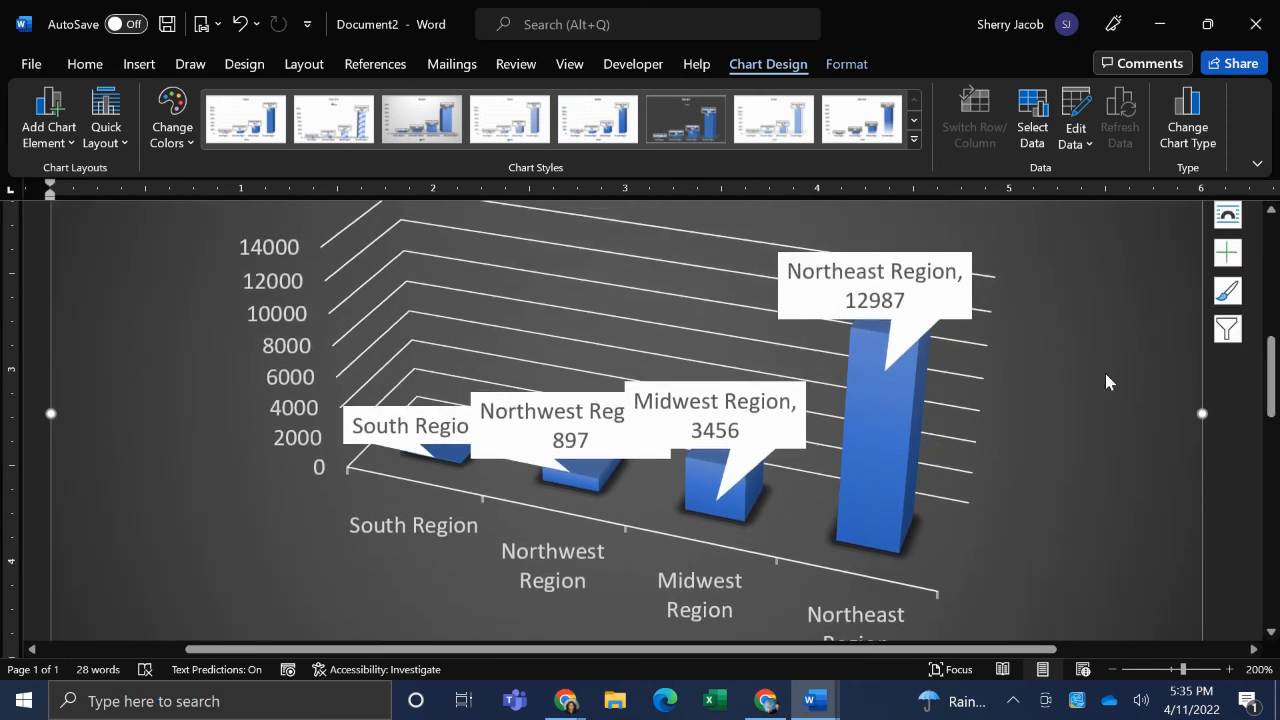
# - Undo the last chart type change on the Sales chart
pyautogui.click(242, 26)
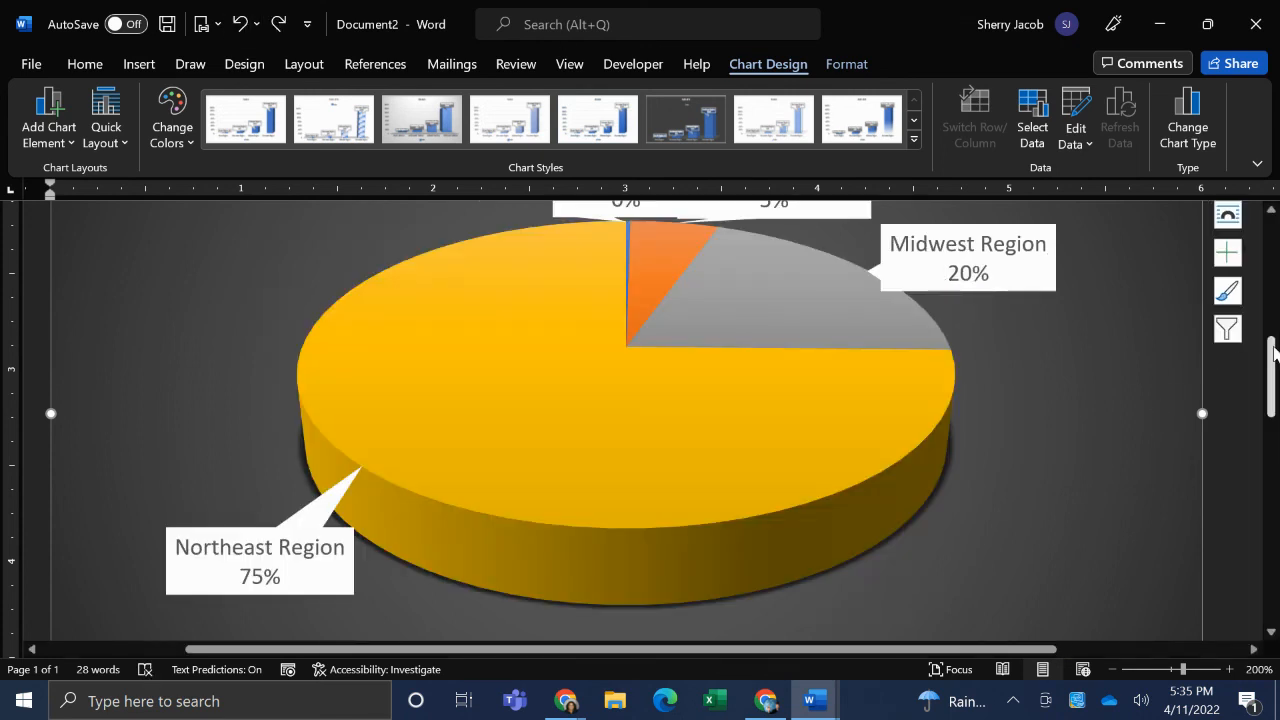
pyautogui.moveTo(1272, 360); pyautogui.dragTo(1272, 345)
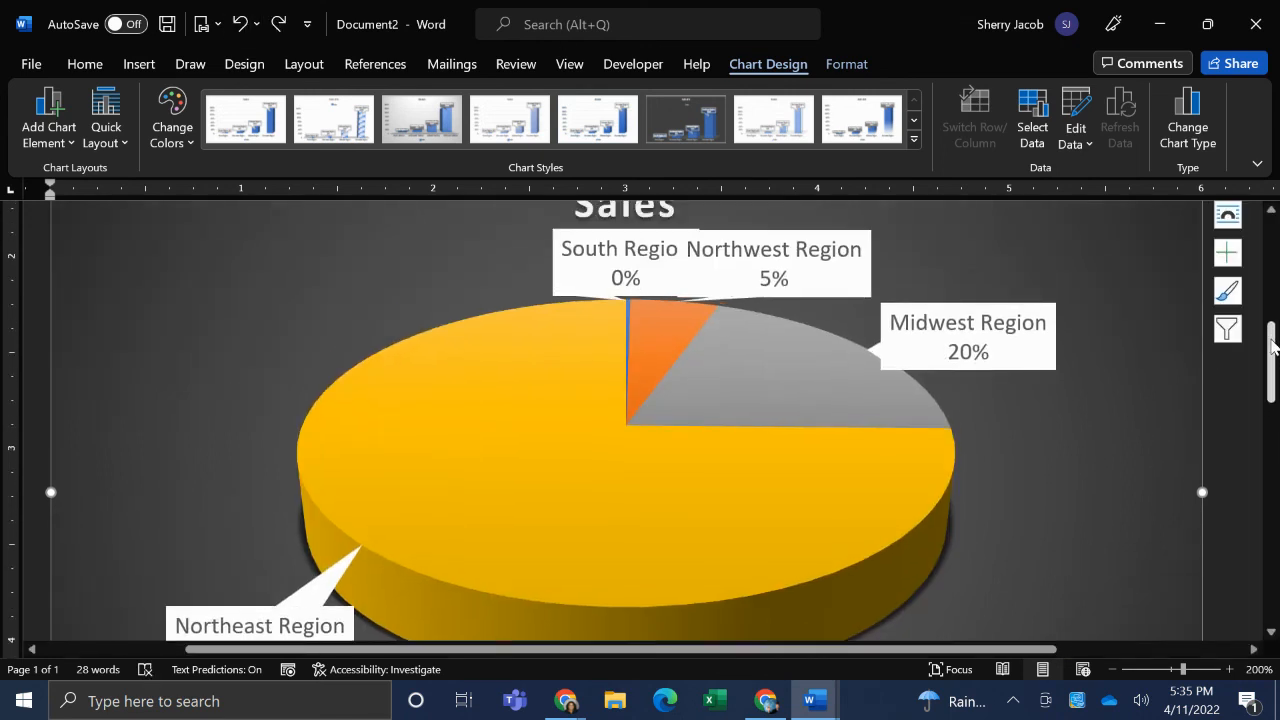
pyautogui.moveTo(1272, 345); pyautogui.dragTo(1274, 335)
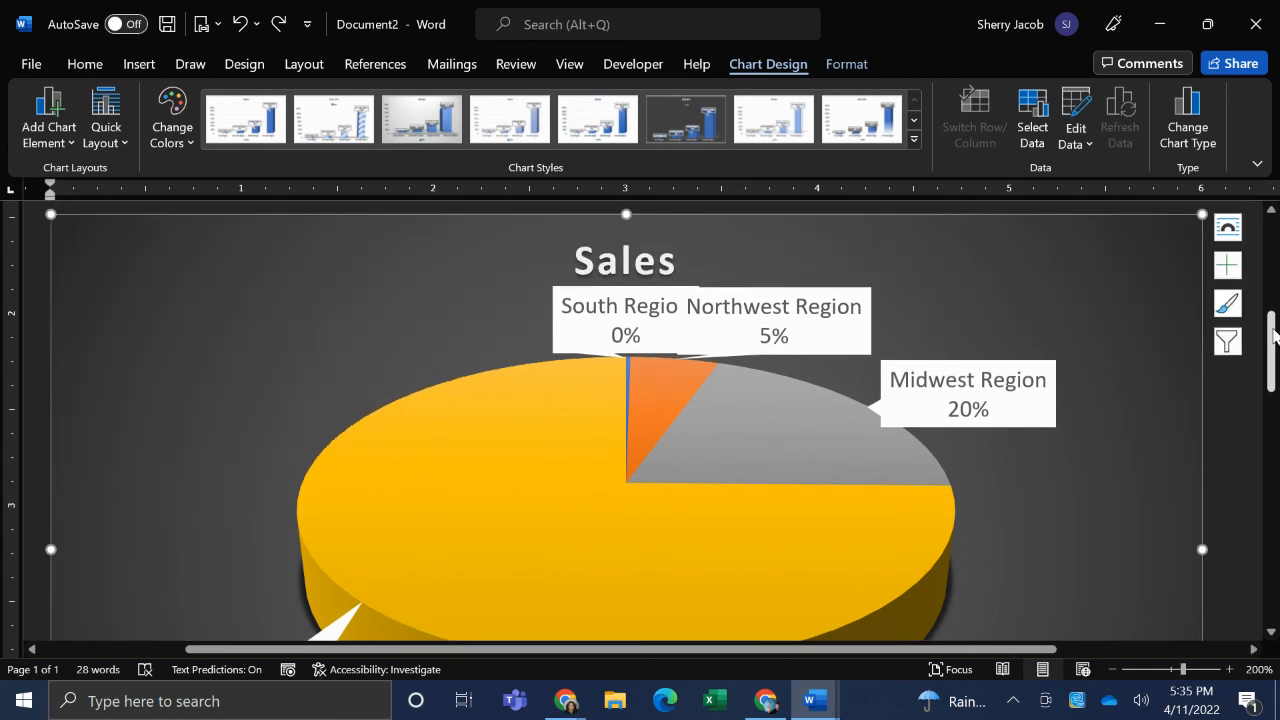
# - Switch to the Chrome browser and view the Charts & Formulas with Microsoft Word video description on the course page
pyautogui.hotkey('alt', 'Tab')
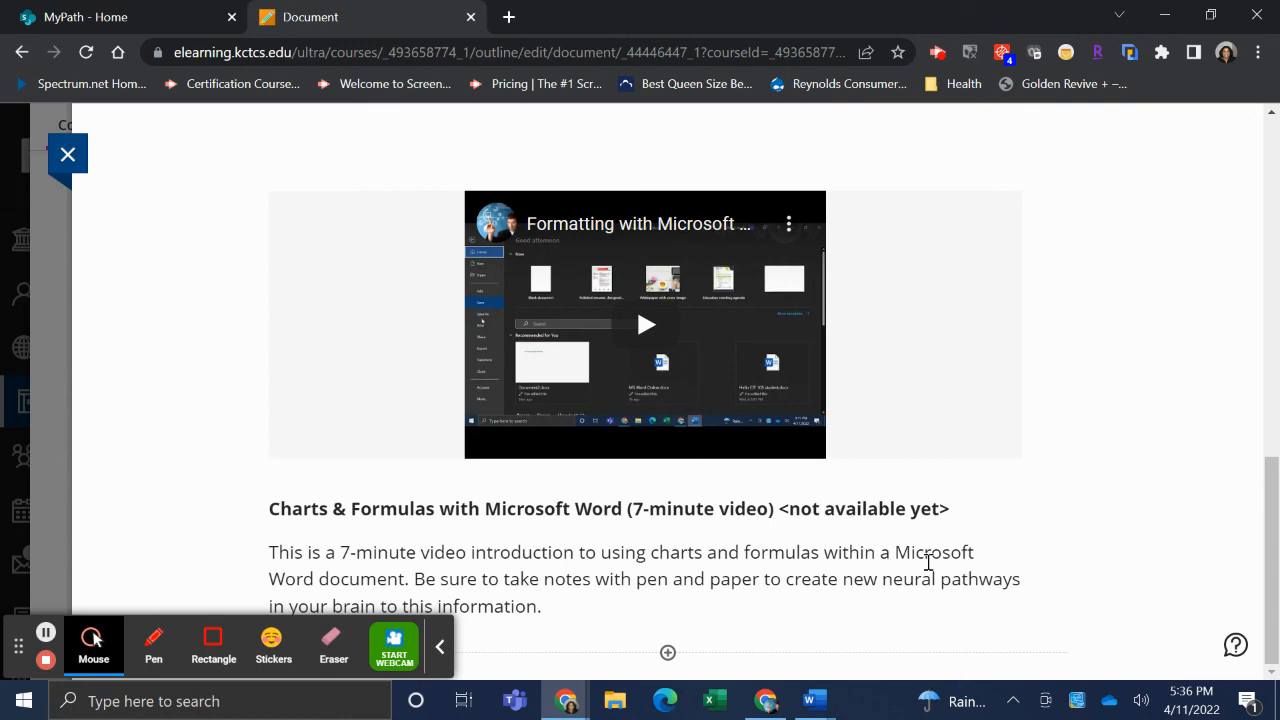
pyautogui.click(1276, 512)
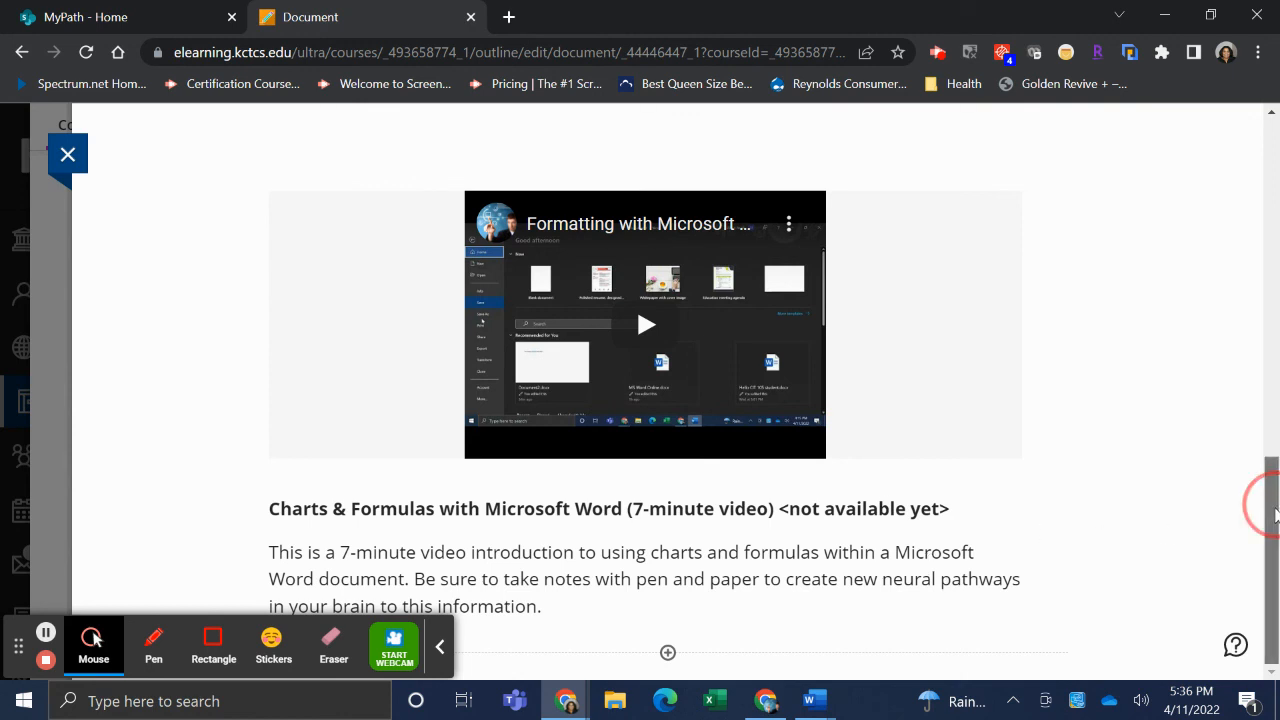